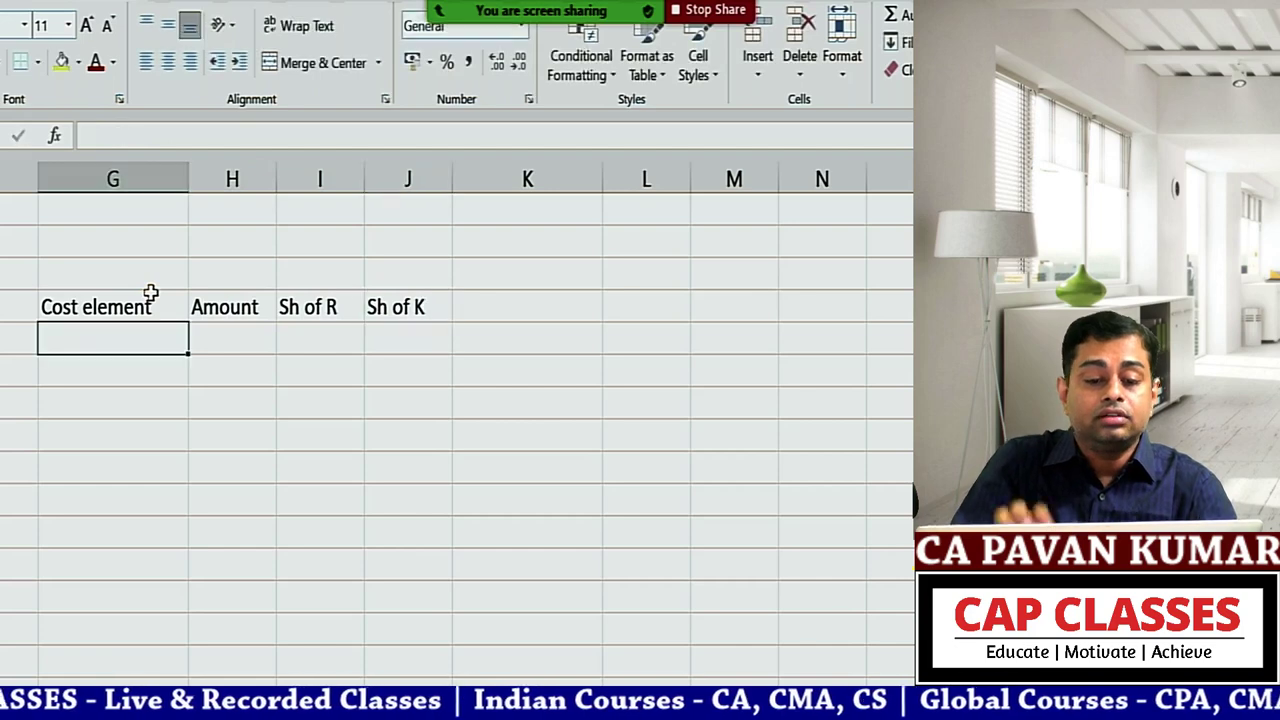
type("auto")
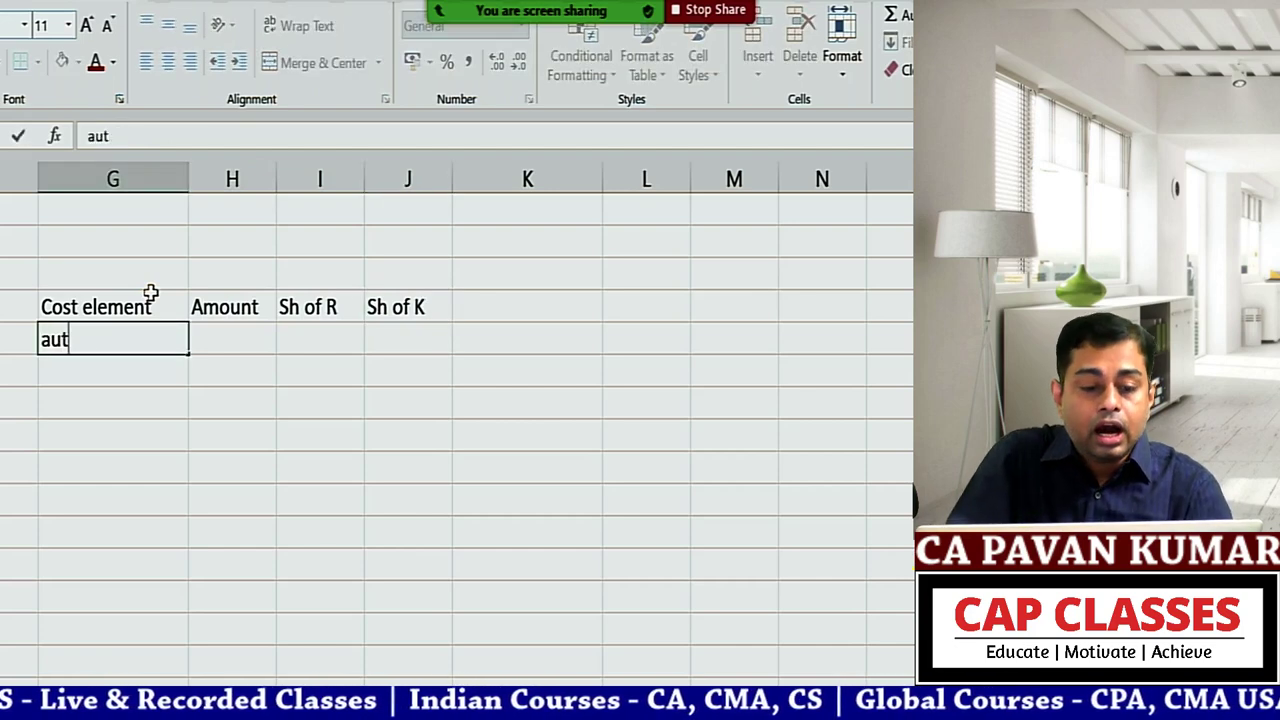
key("BackSpace")
key("BackSpace")
key("BackSpace")
key("BackSpace")
Step: Enter "tickets" as the first cost element with an amount of 200
type("tivcke")
key("BackSpace")
key("BackSpace")
key("BackSpace")
key("BackSpace")
type("ckets")
key("Tab")
type("200")
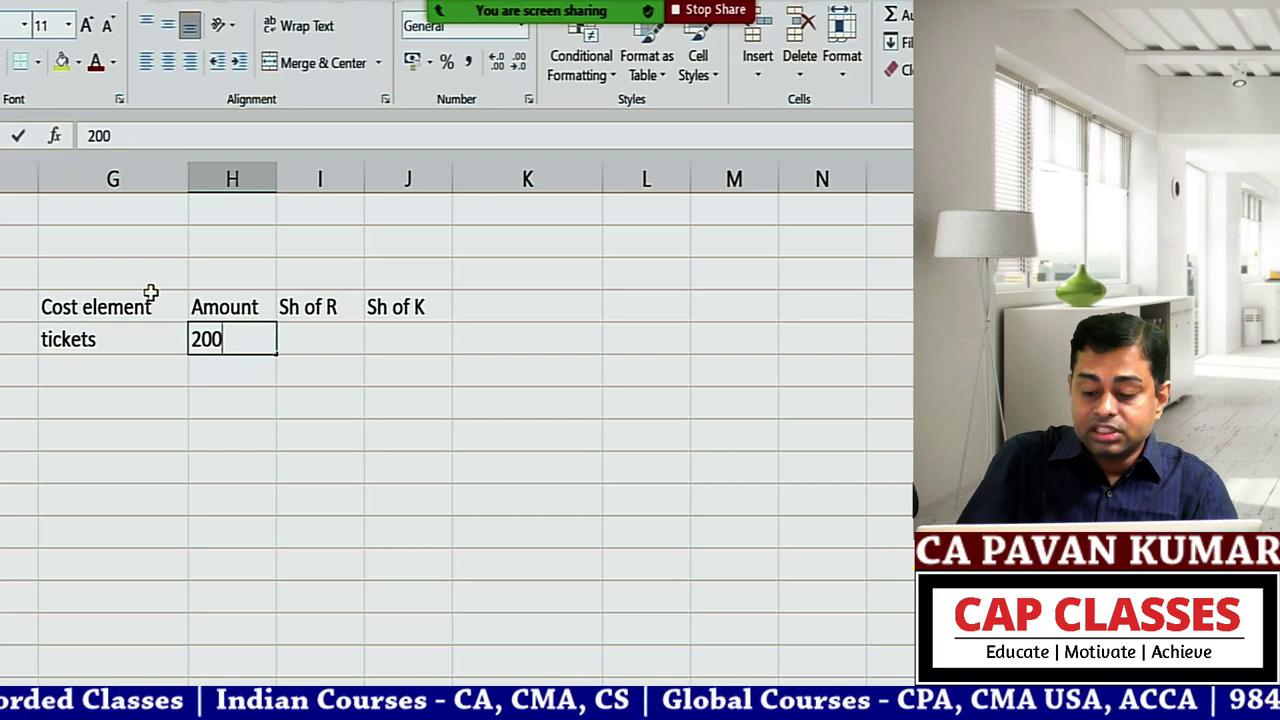
key("Tab")
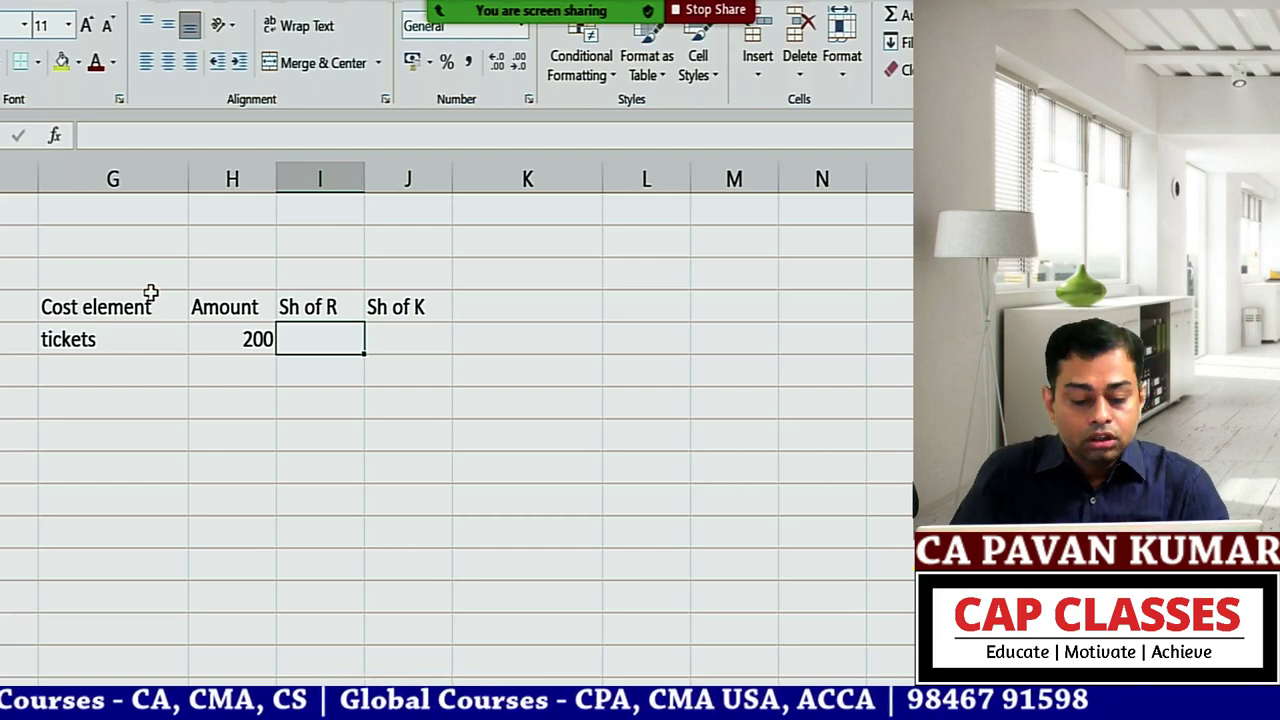
Step: Split the tickets cost as 100 under Sh of R and 100 under Sh of K
type("100")
key("Tab")
type("100")
key("Return")
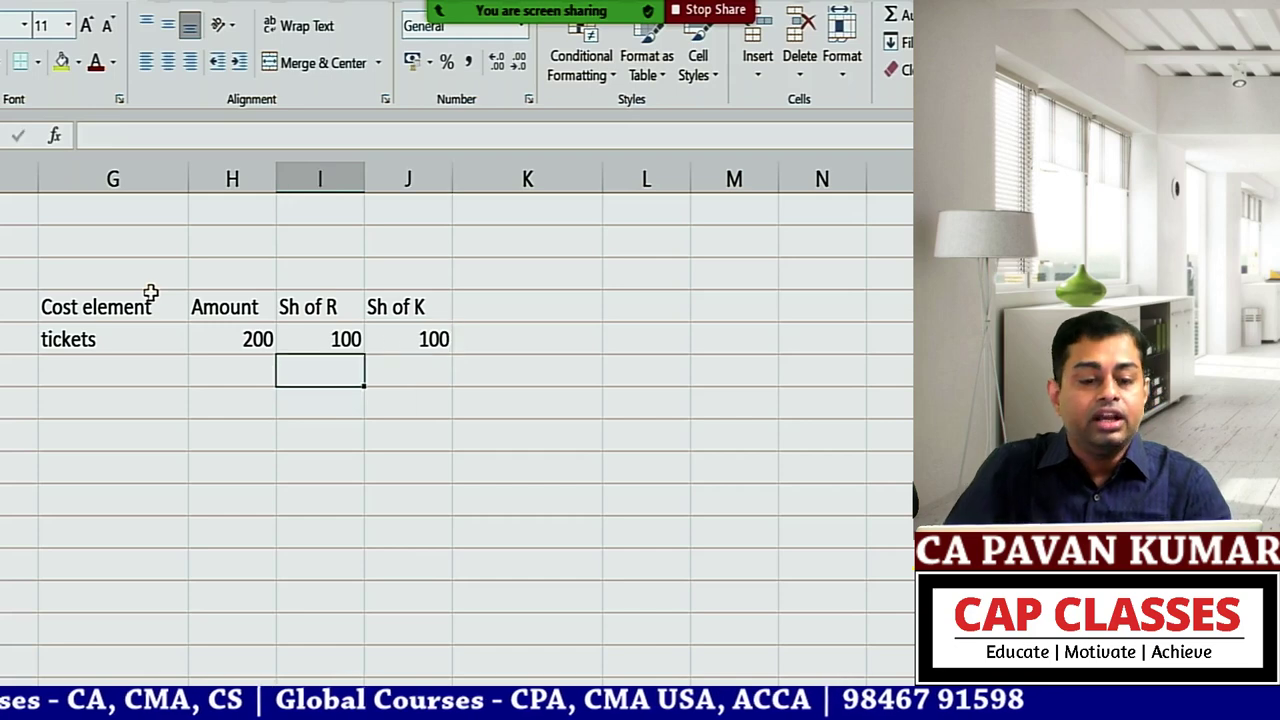
Step: Add "Popcorn" as the next cost element with an amount of 100, checking the cost in the handwritten notes
key("Left")
key("Left")
key("Left")
key("Right")
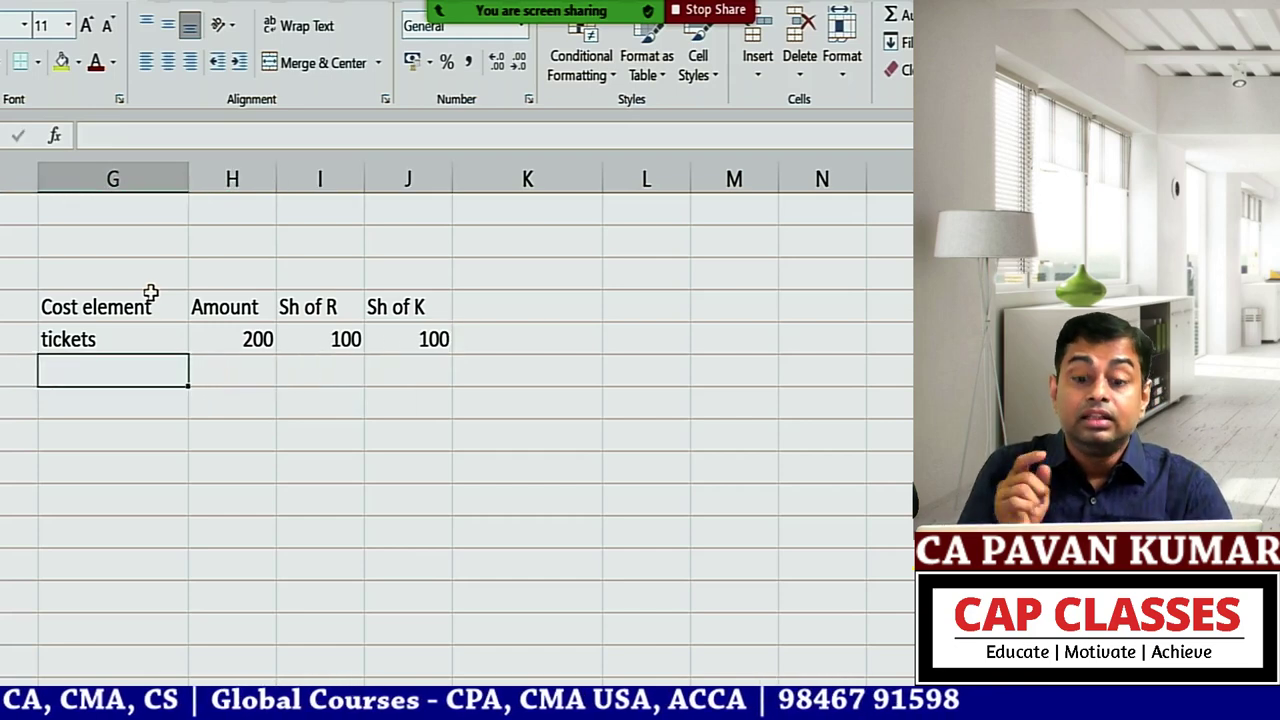
type("Popcorn")
key("Tab")
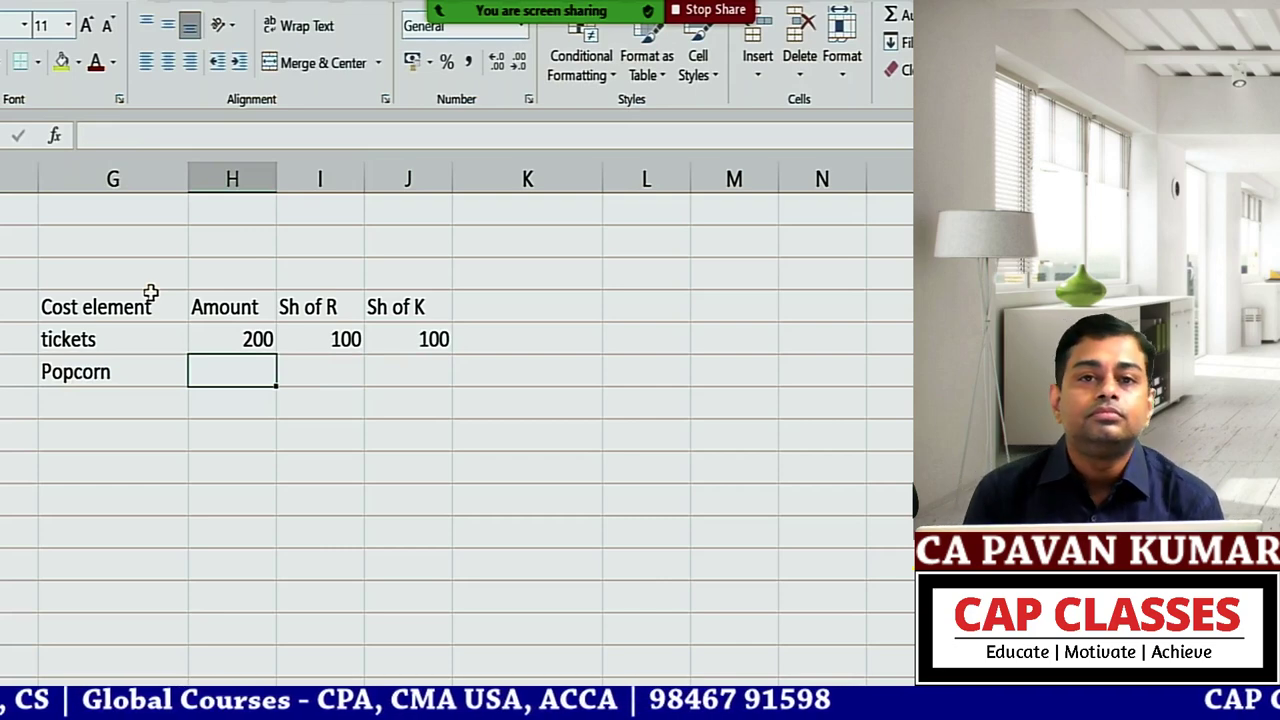
key("alt+Tab")
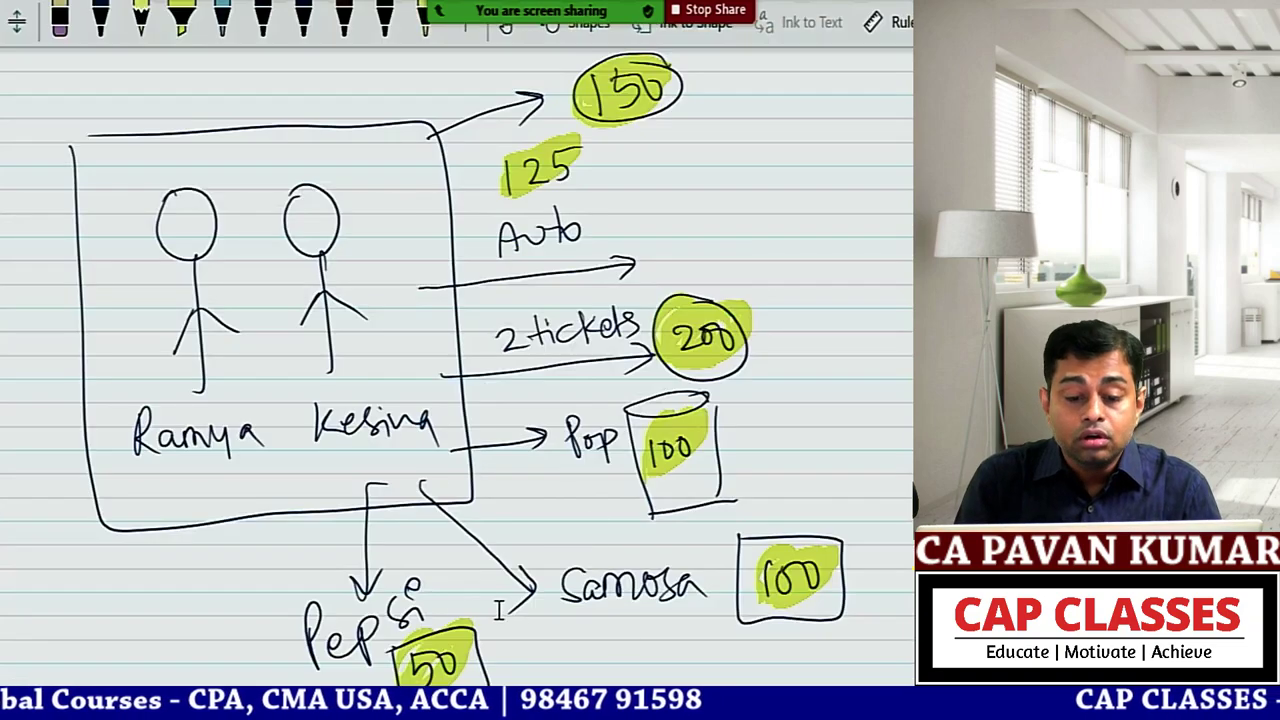
key("alt+Tab")
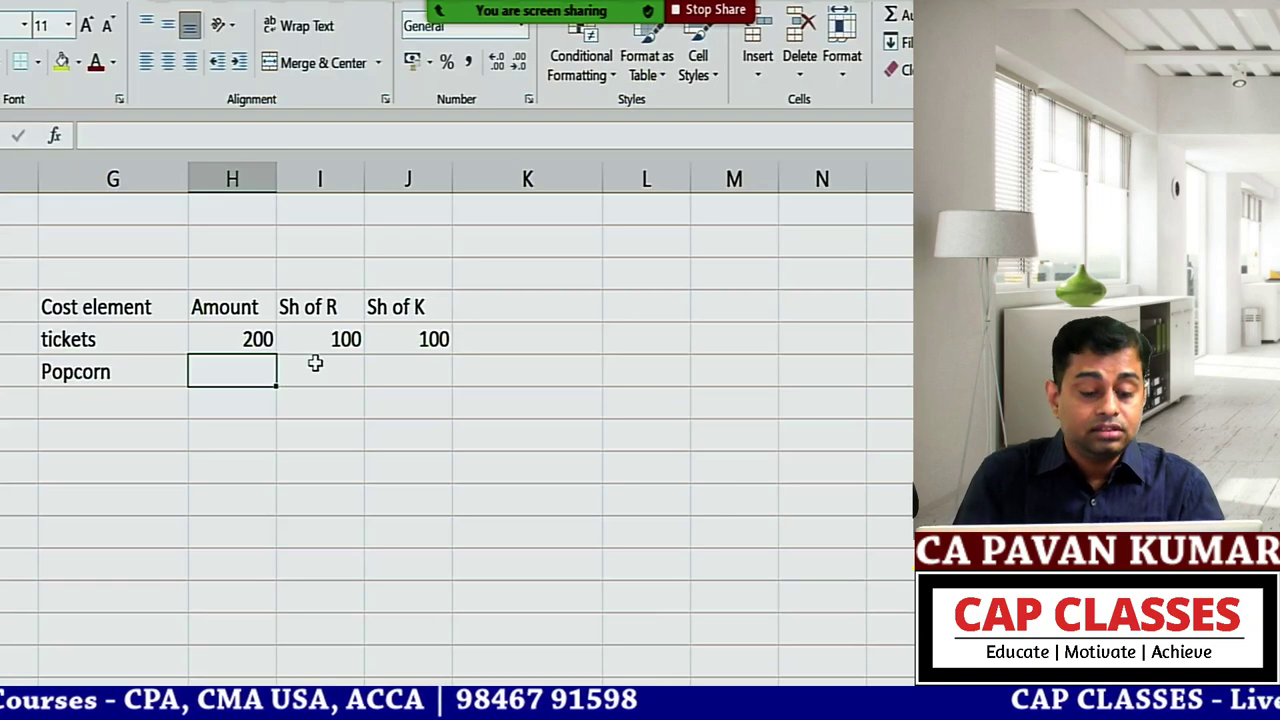
type("100")
key("Tab")
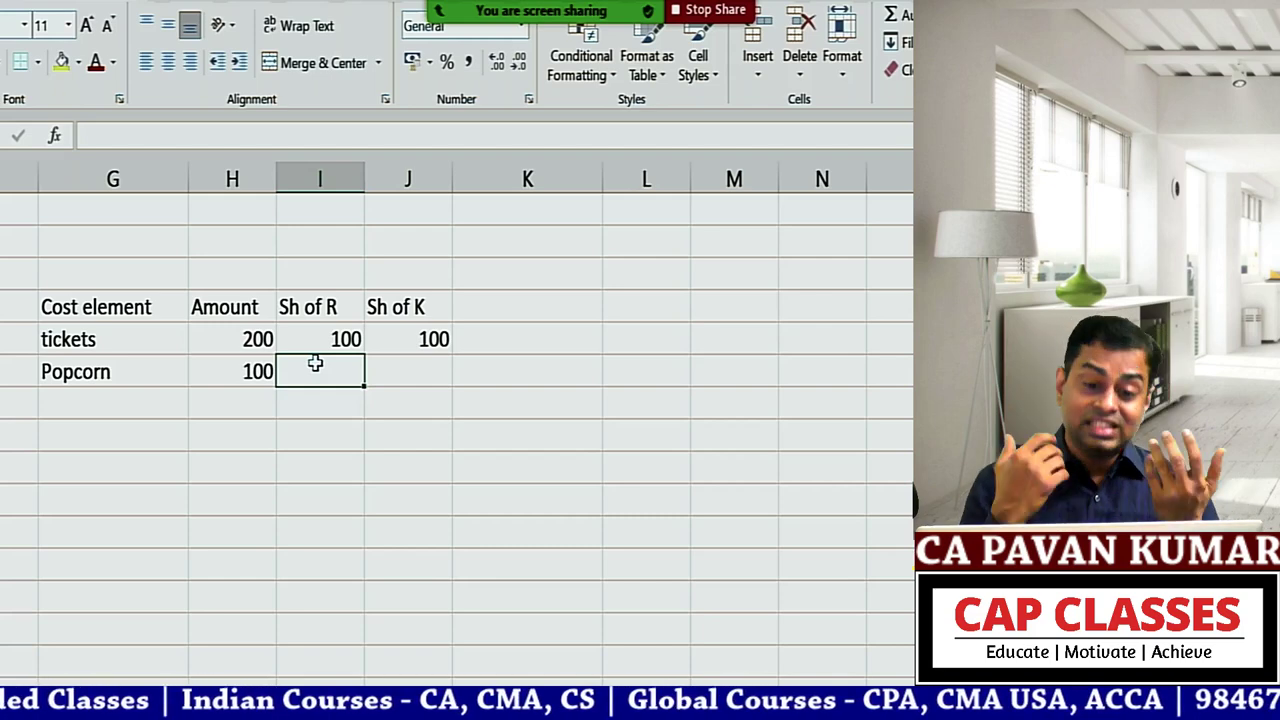
Step: Split the Popcorn cost as 50 under Sh of R and 50 under Sh of K
type("50")
key("Tab")
type("59")
key("BackSpace")
type("0")
key("Return")
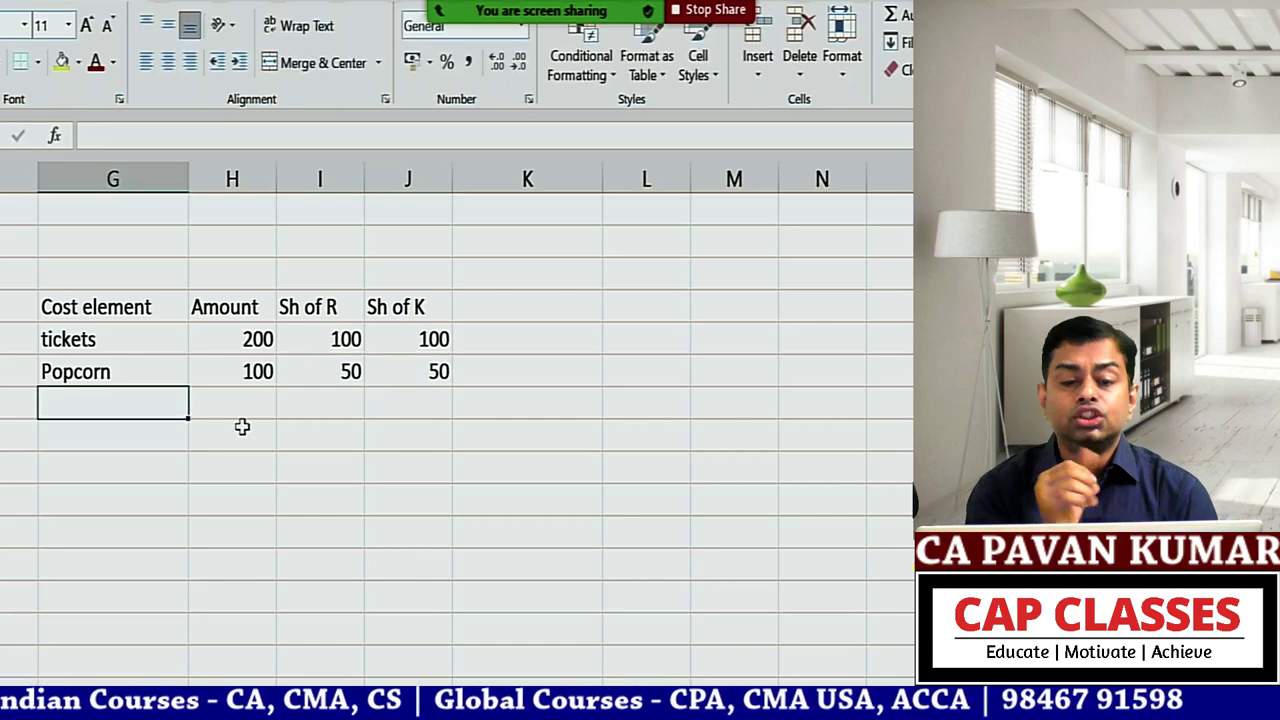
left_click_drag(257, 339, 407, 338)
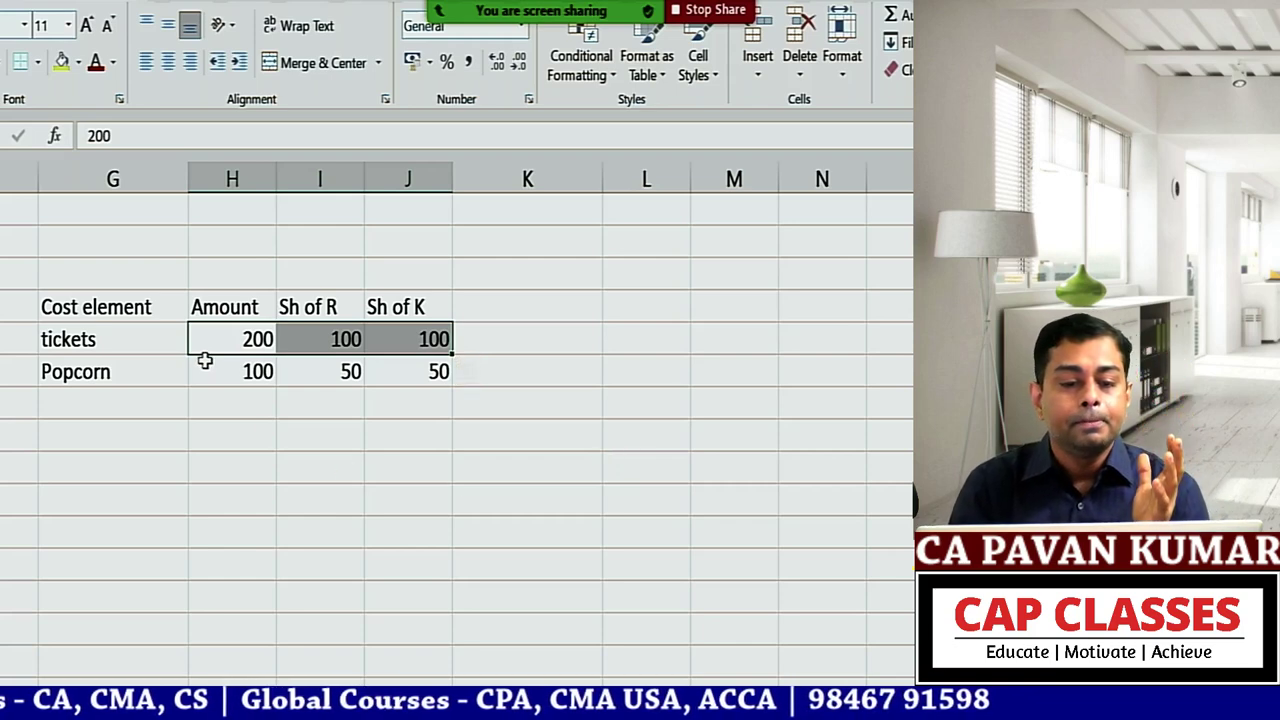
left_click(250, 376)
left_click_drag(259, 371, 425, 380)
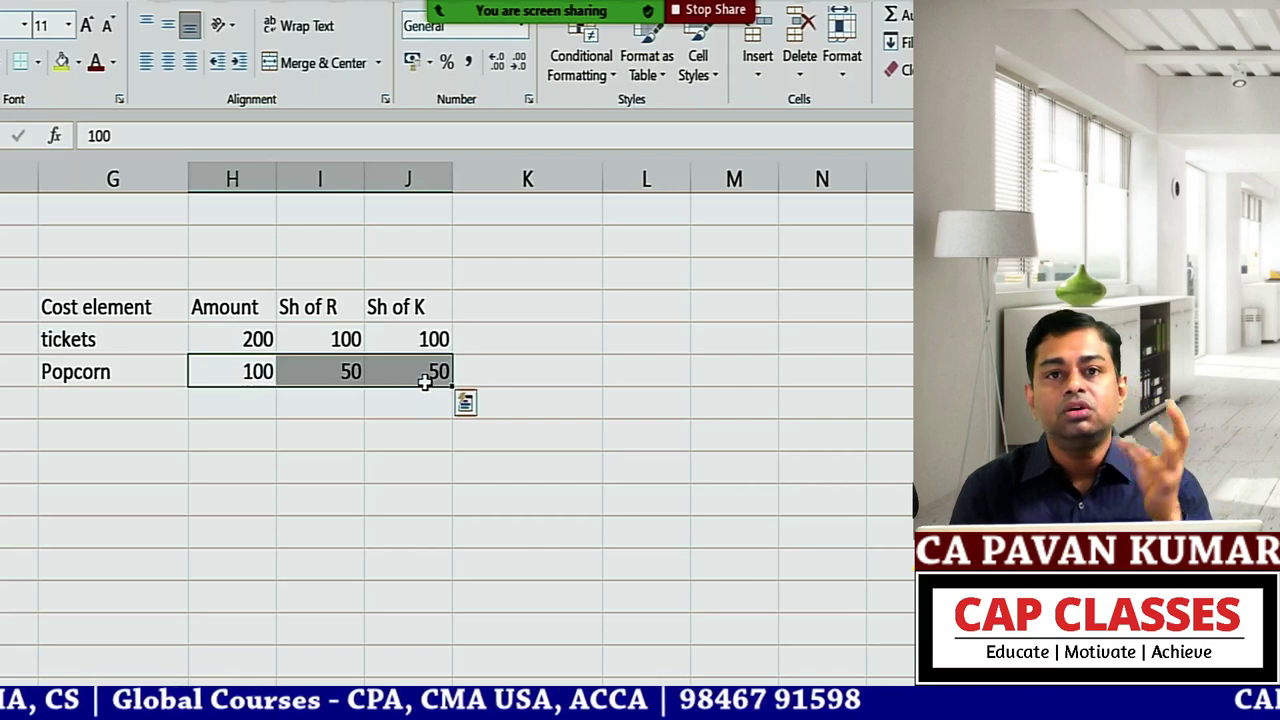
Step: Label the tickets row "DC" and the Popcorn row "IDC" in column K
left_click(563, 330)
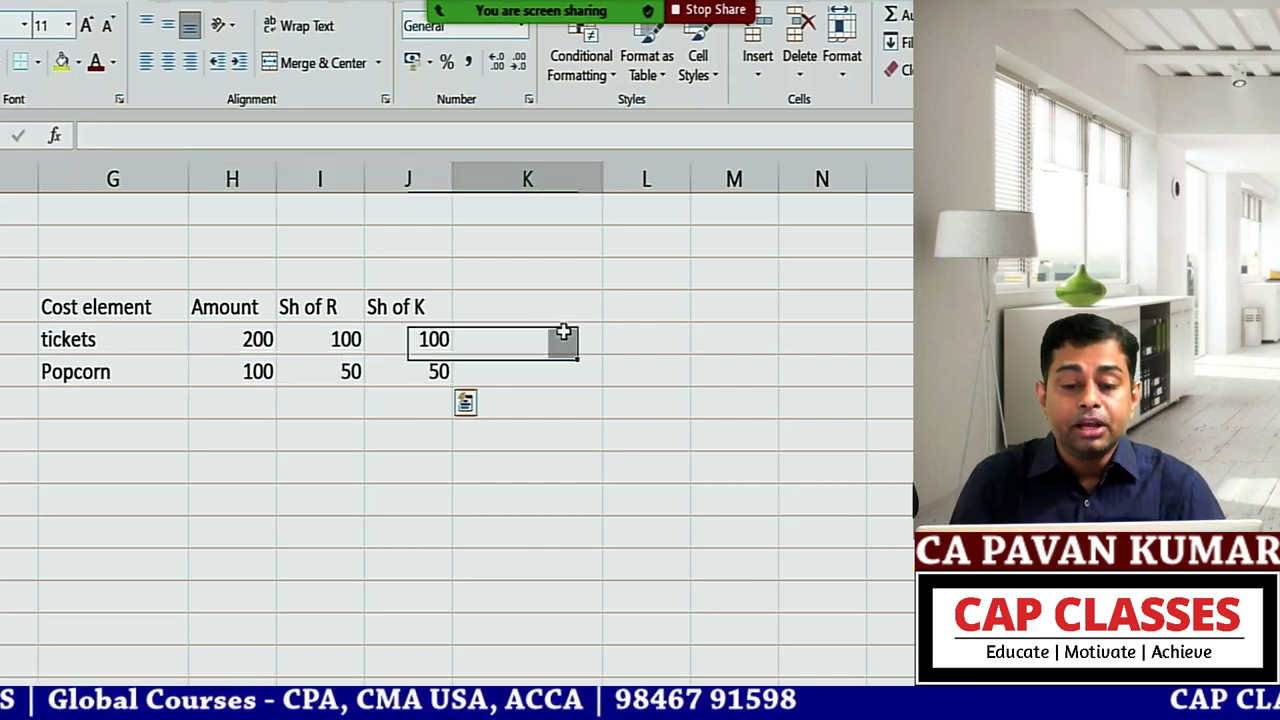
type("DC")
key("Return")
type("IDC")
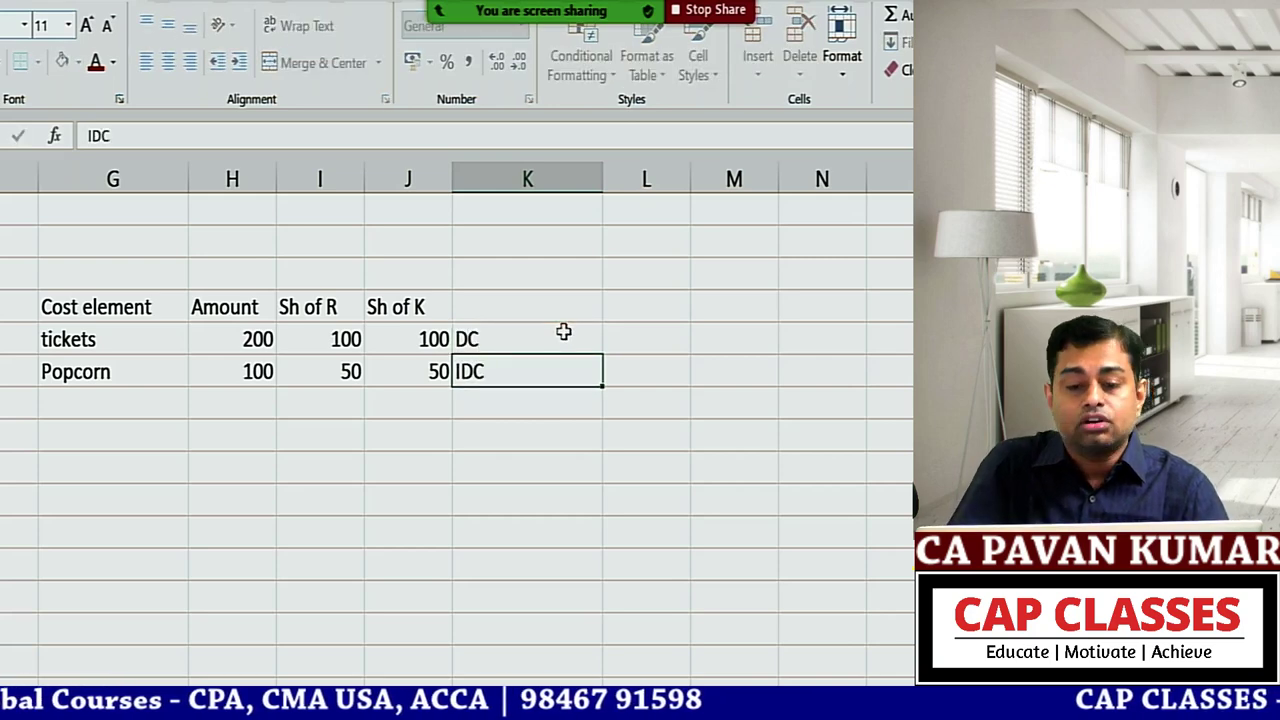
key("Return")
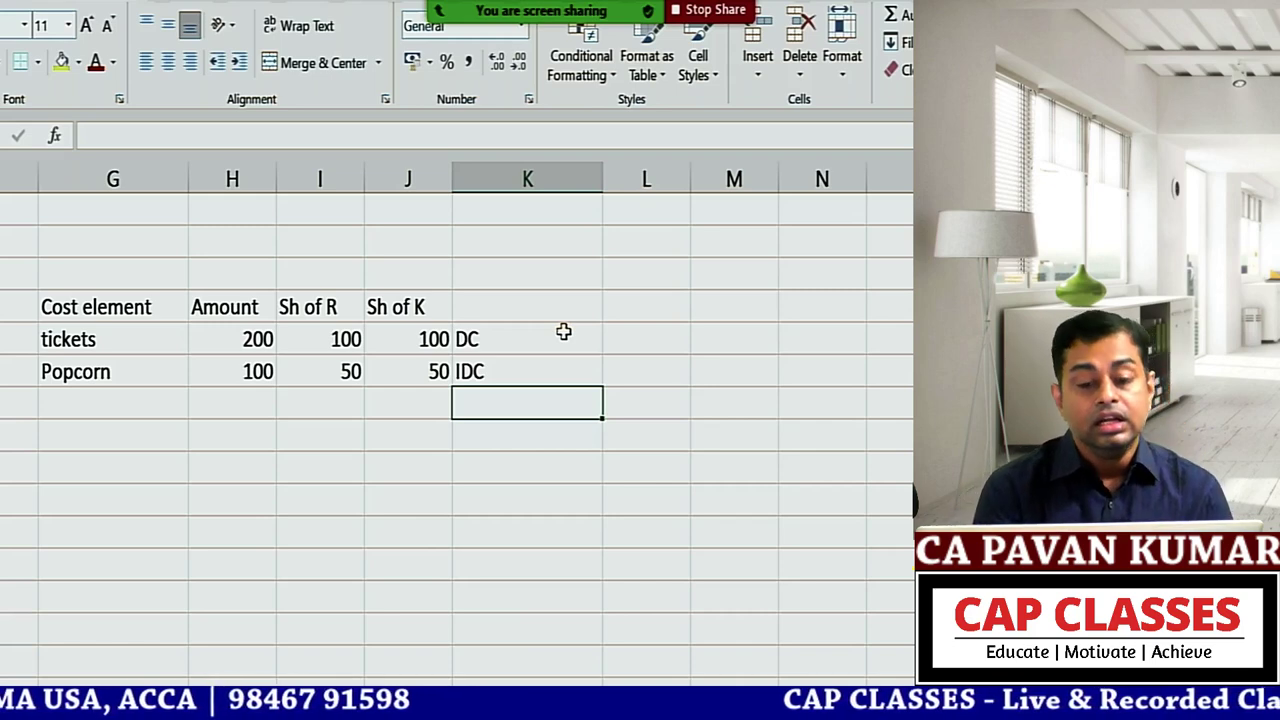
Step: Add "Auto" as the third cost element with an amount of 125
key("Left")
key("Left")
key("Left")
key("Left")
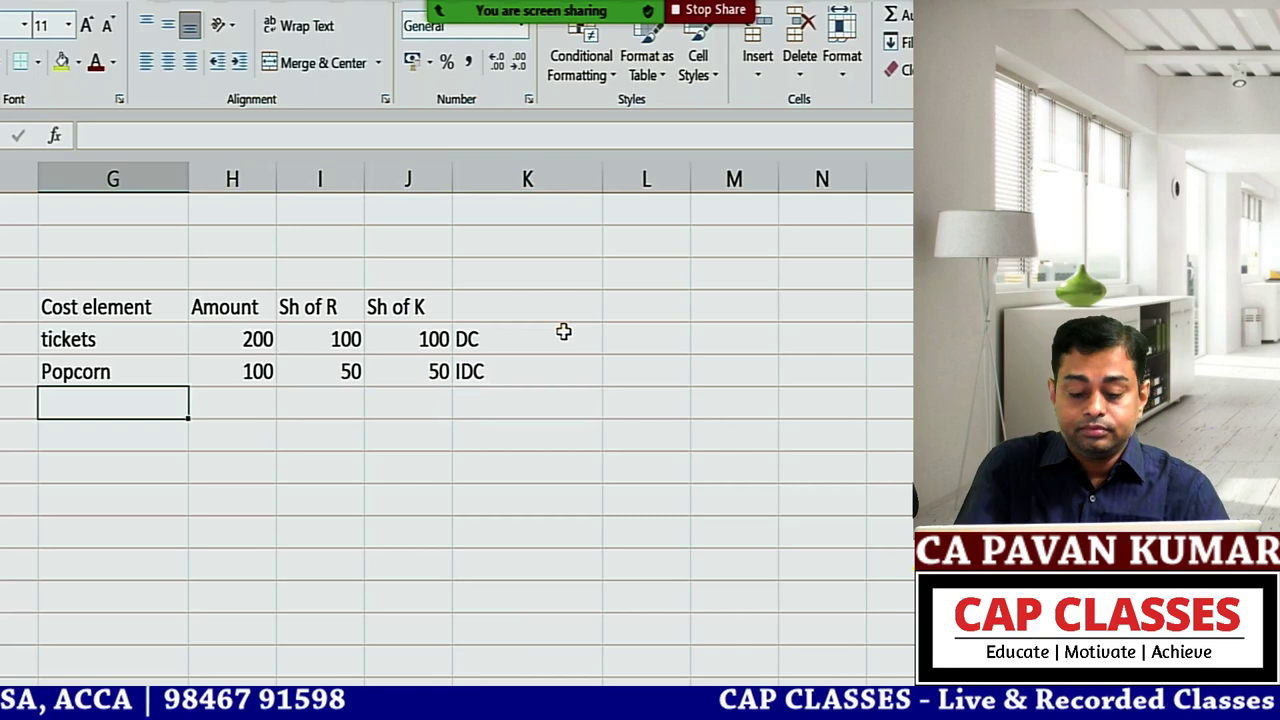
type("Autpo")
key("BackSpace")
key("BackSpace")
type("o")
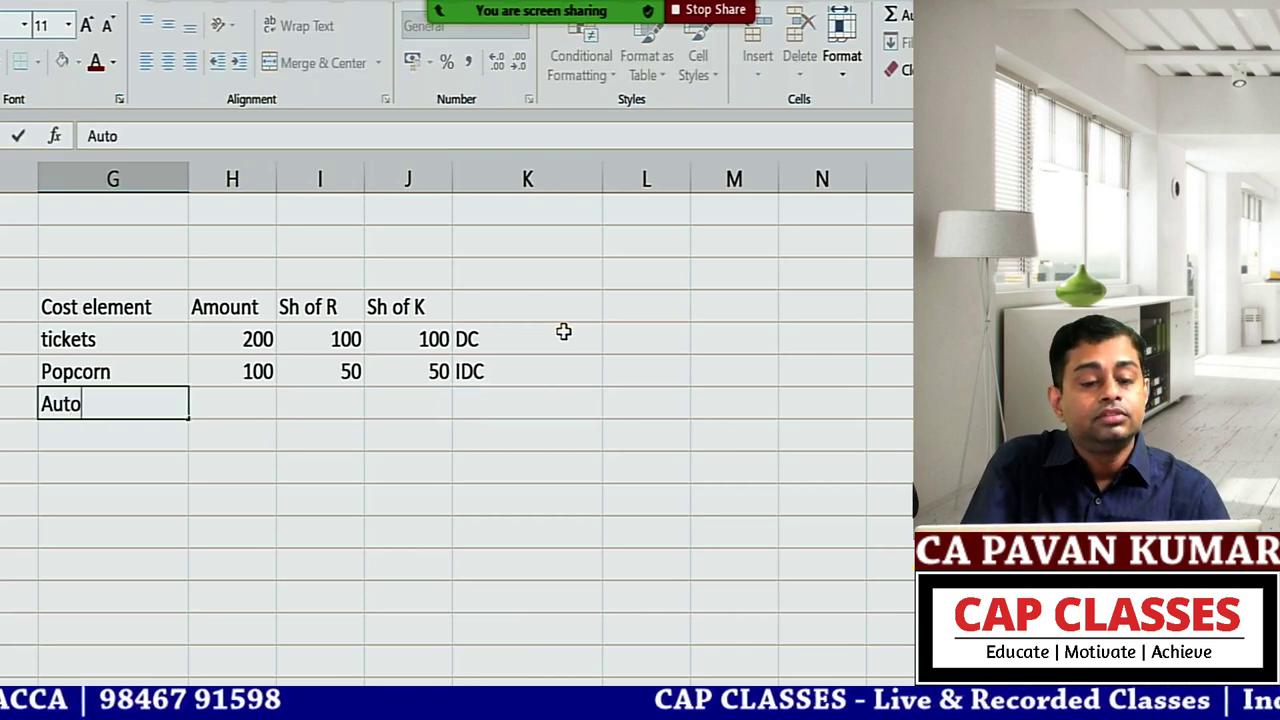
key("Tab")
type("125")
key("Tab")
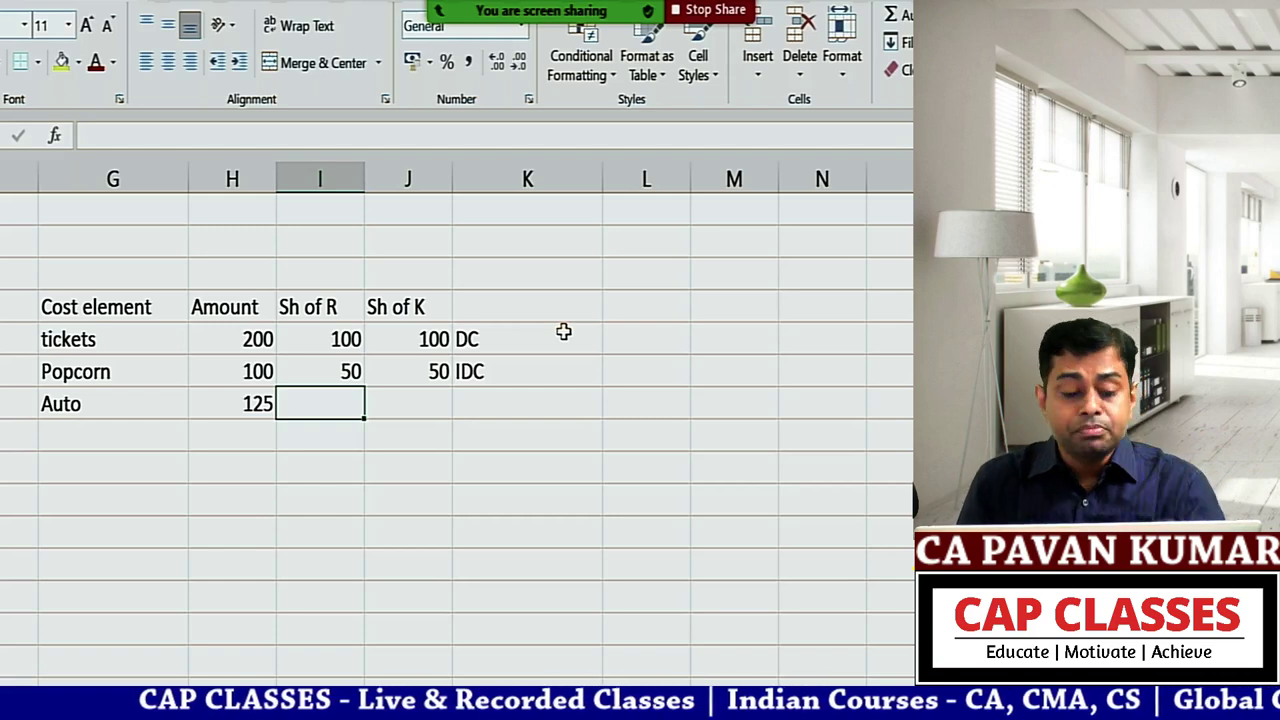
Step: Split the Auto cost as 75 under Sh of R and 50 under Sh of K
type("75")
key("Tab")
type("50")
key("Down")
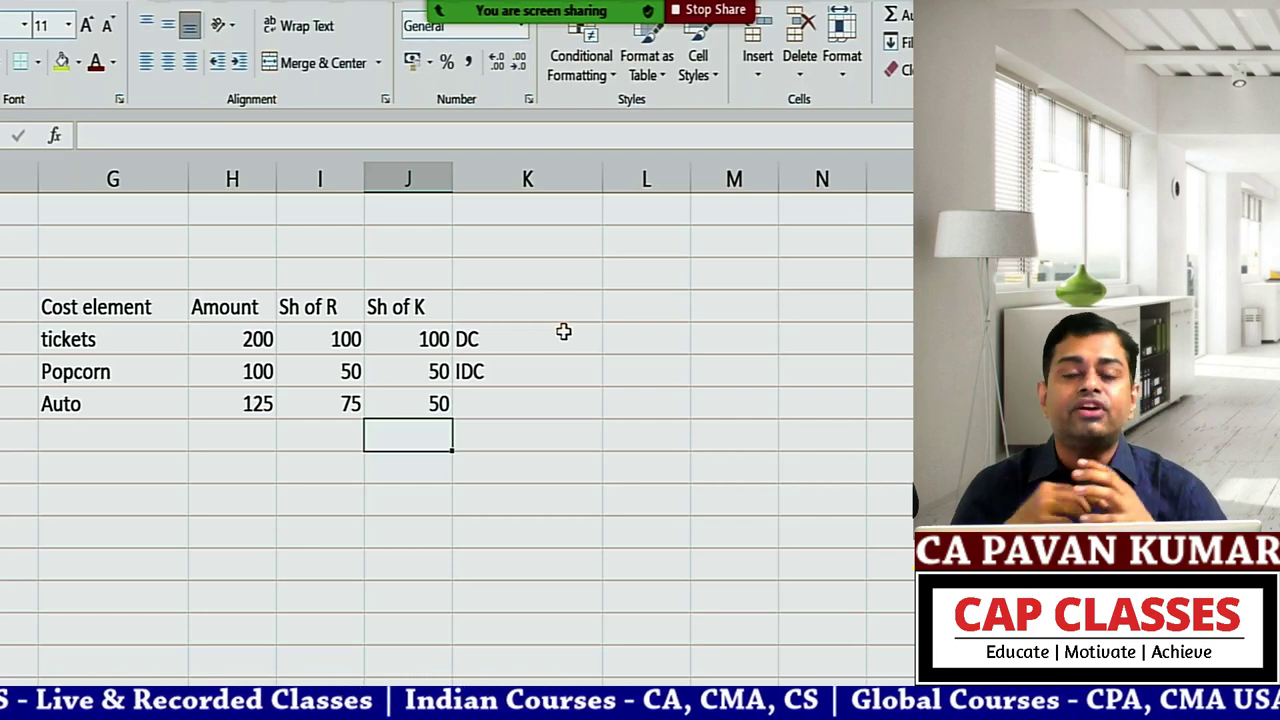
Step: Note "on some basis" in column K of the Auto row and "average" in column L of the Popcorn row
key("Up")
key("Right")
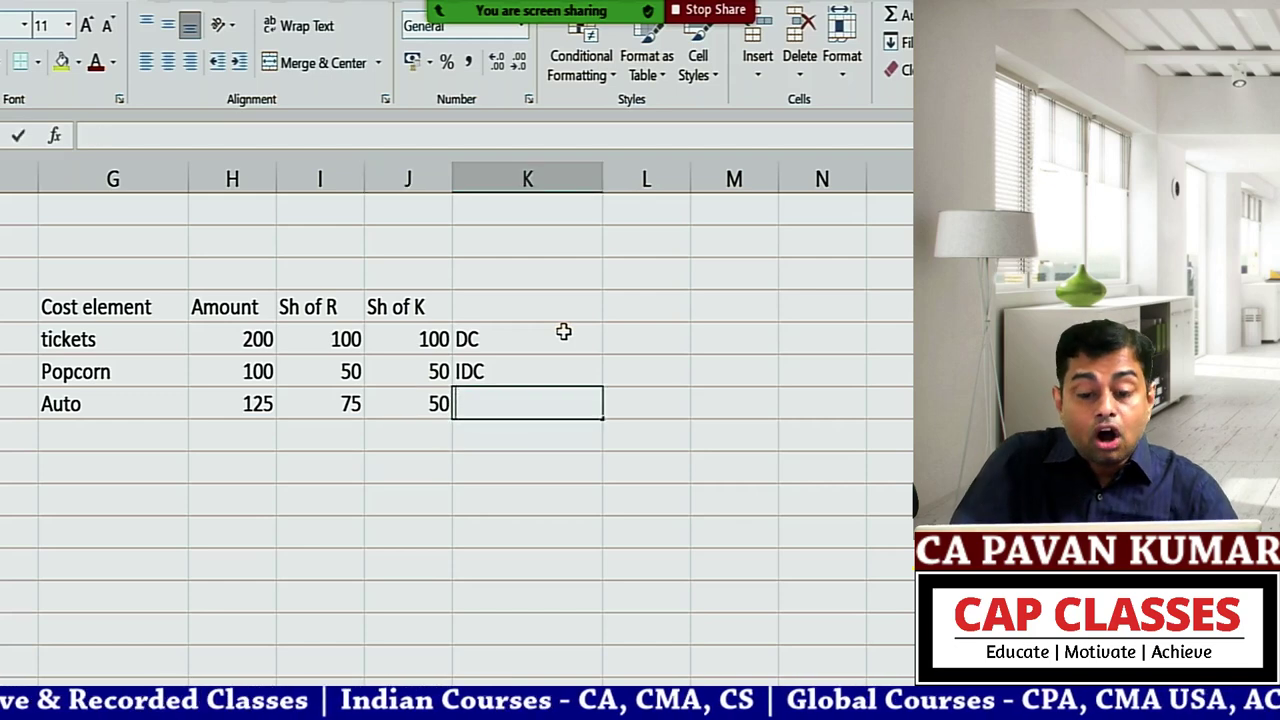
type("on some basis")
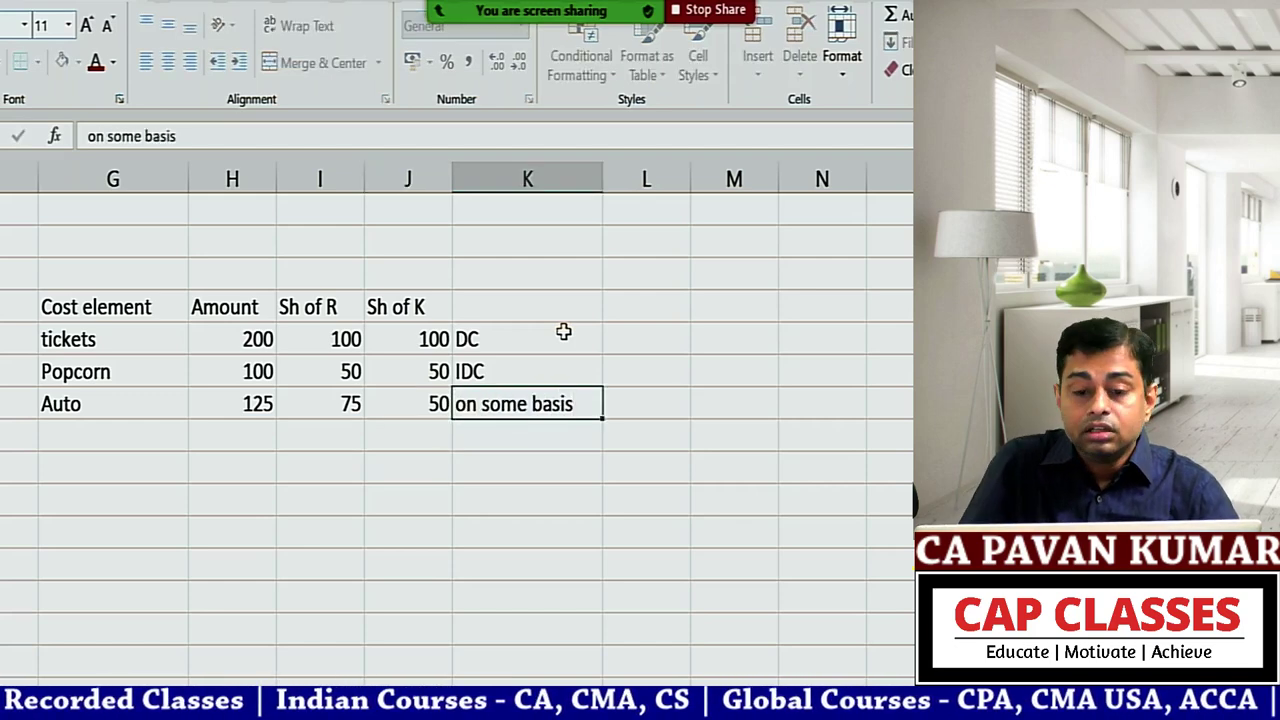
key("Up")
key("Right")
type("average")
key("Return")
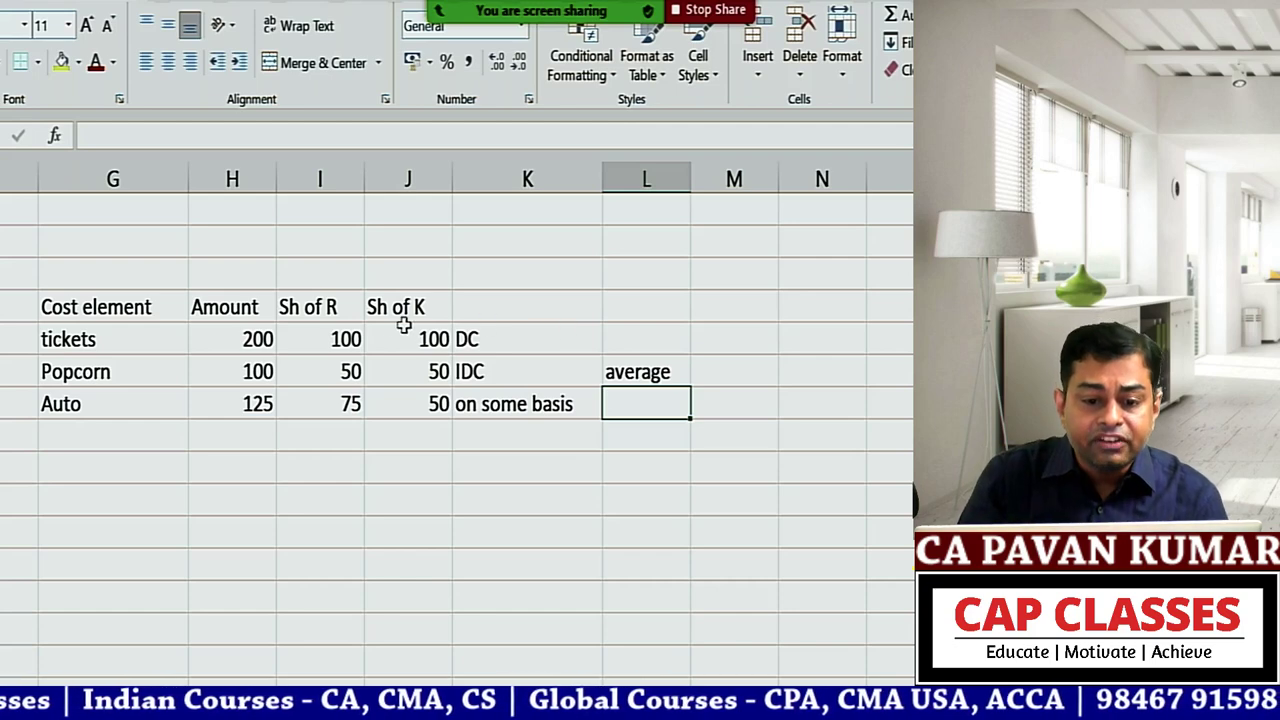
Step: Enter "MP" above both the Sh of R and Sh of K headings
left_click(322, 310)
left_click(341, 275)
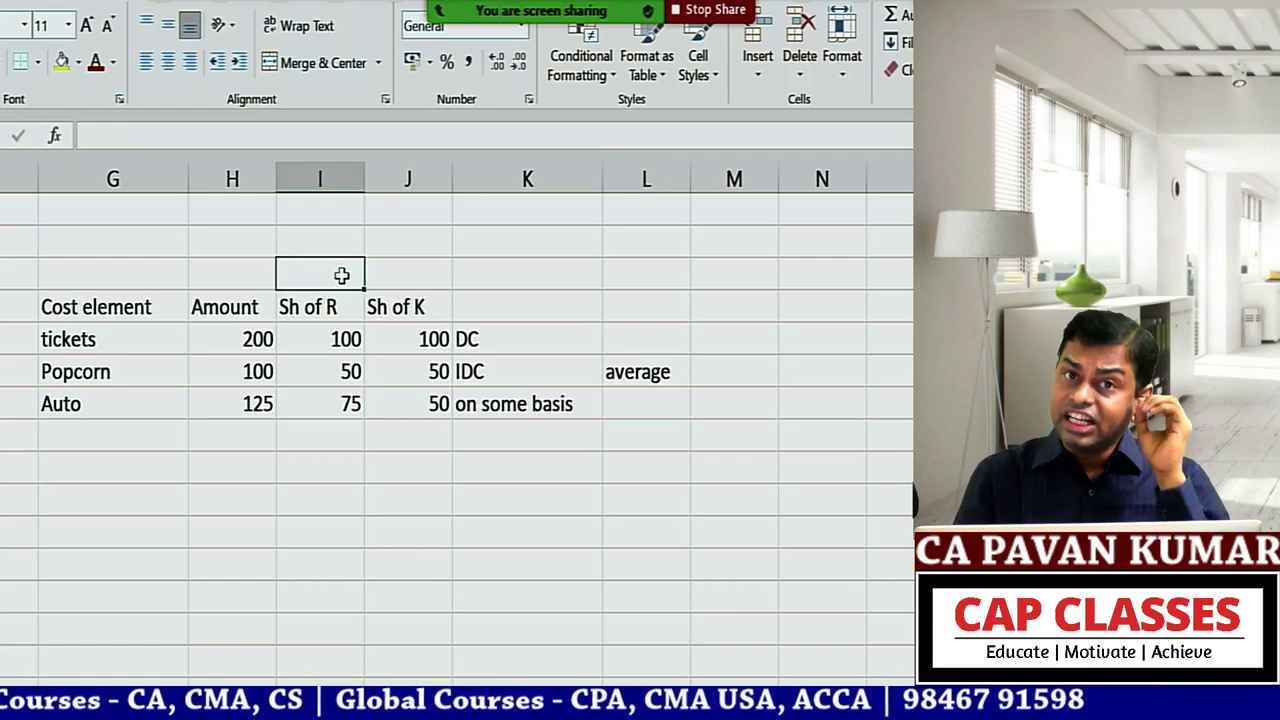
type("MP")
key("Tab")
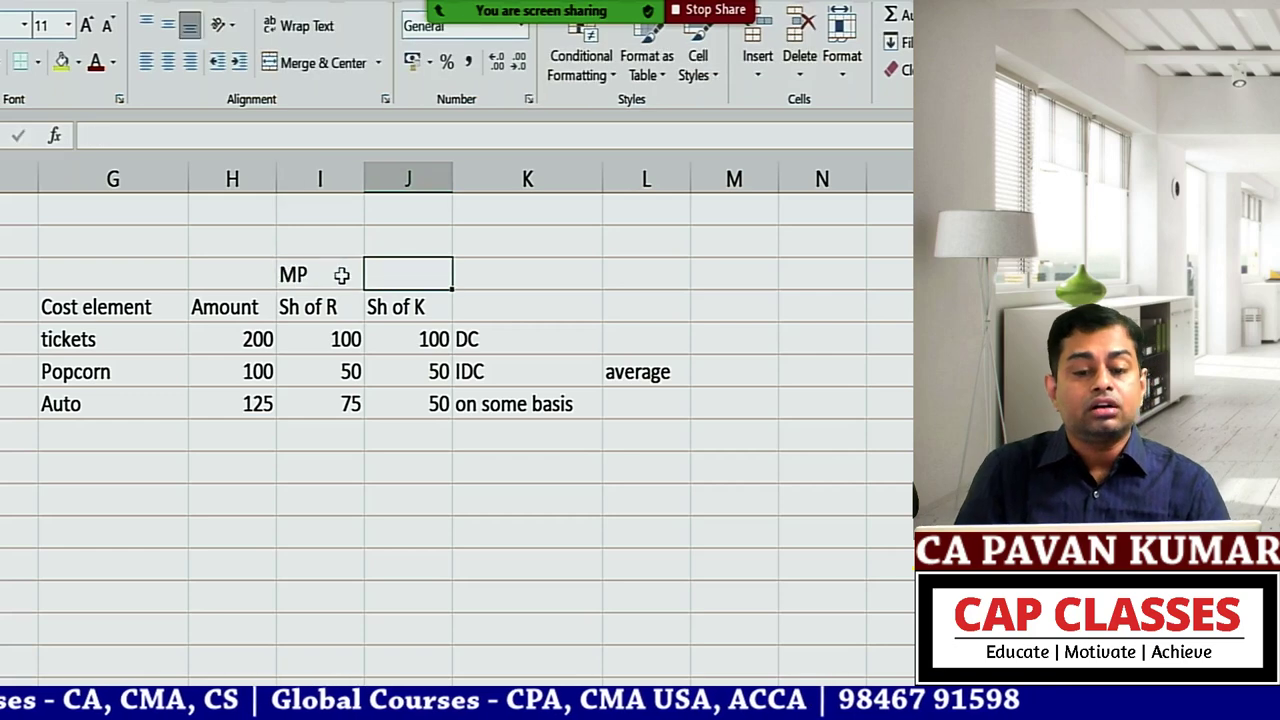
type("MP")
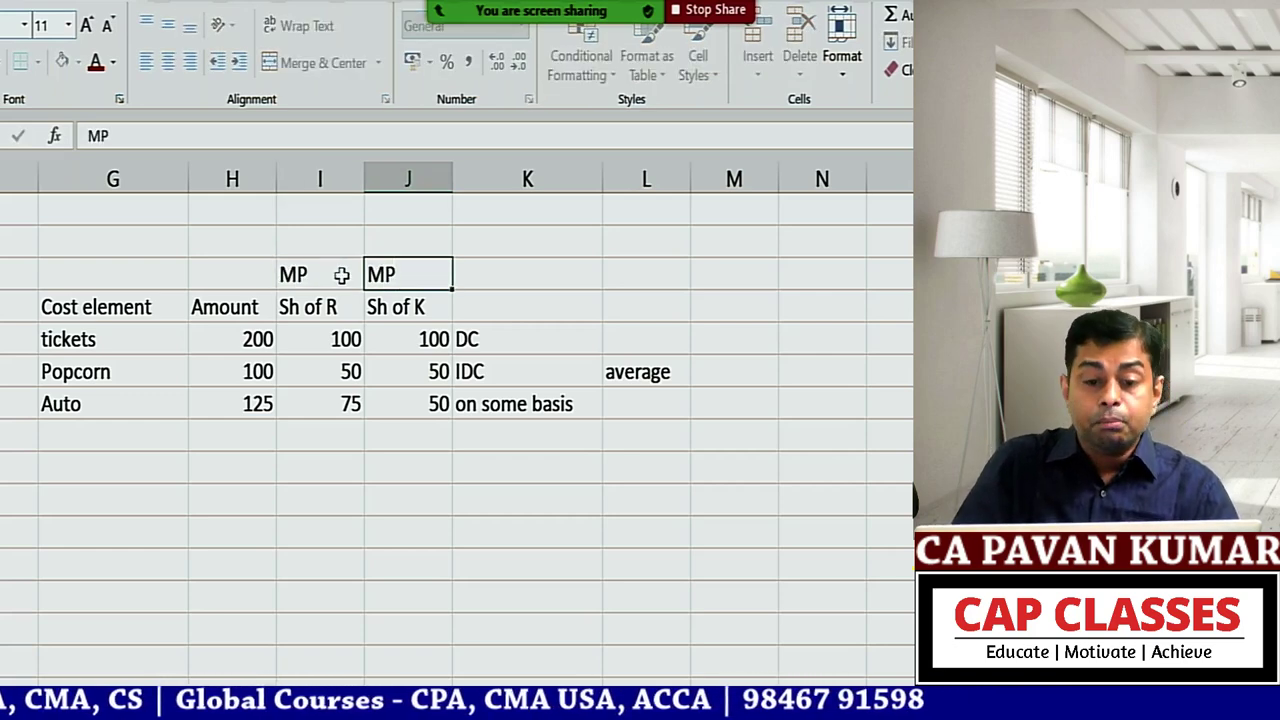
key("Return")
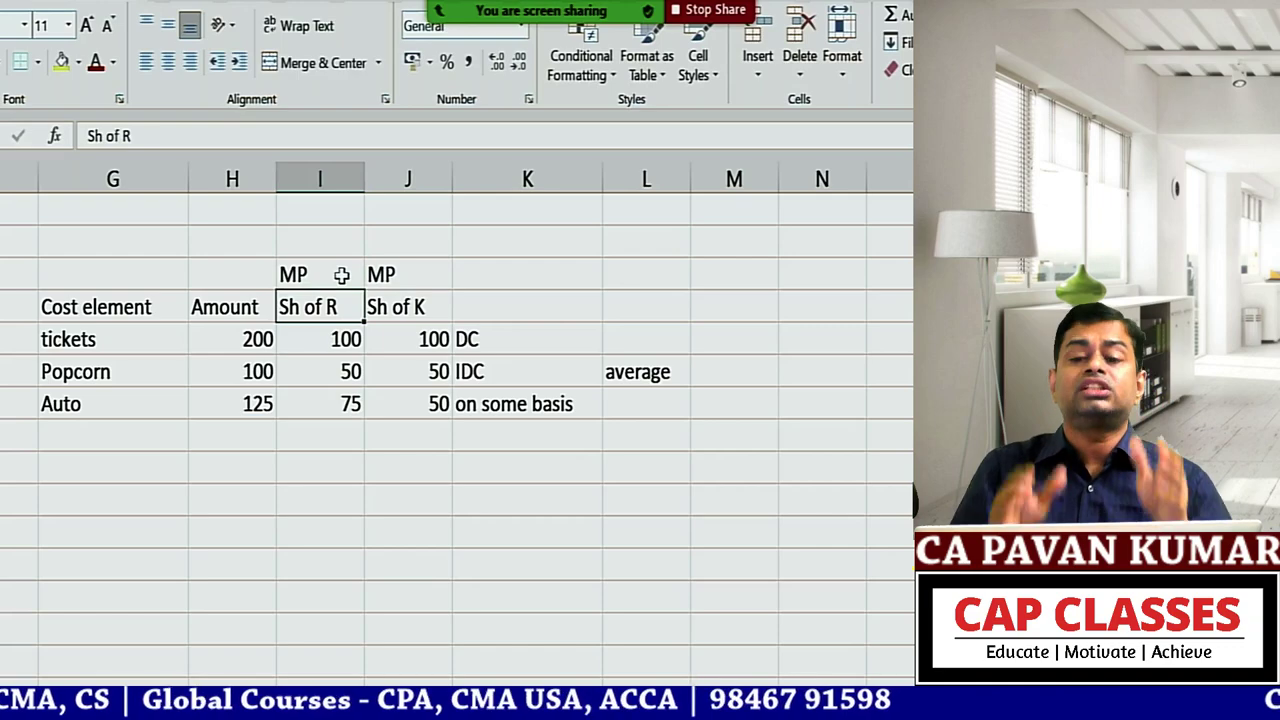
Step: Switch to the handwritten notes and highlight the name under the first stick figure in yellow
key("alt+Tab")
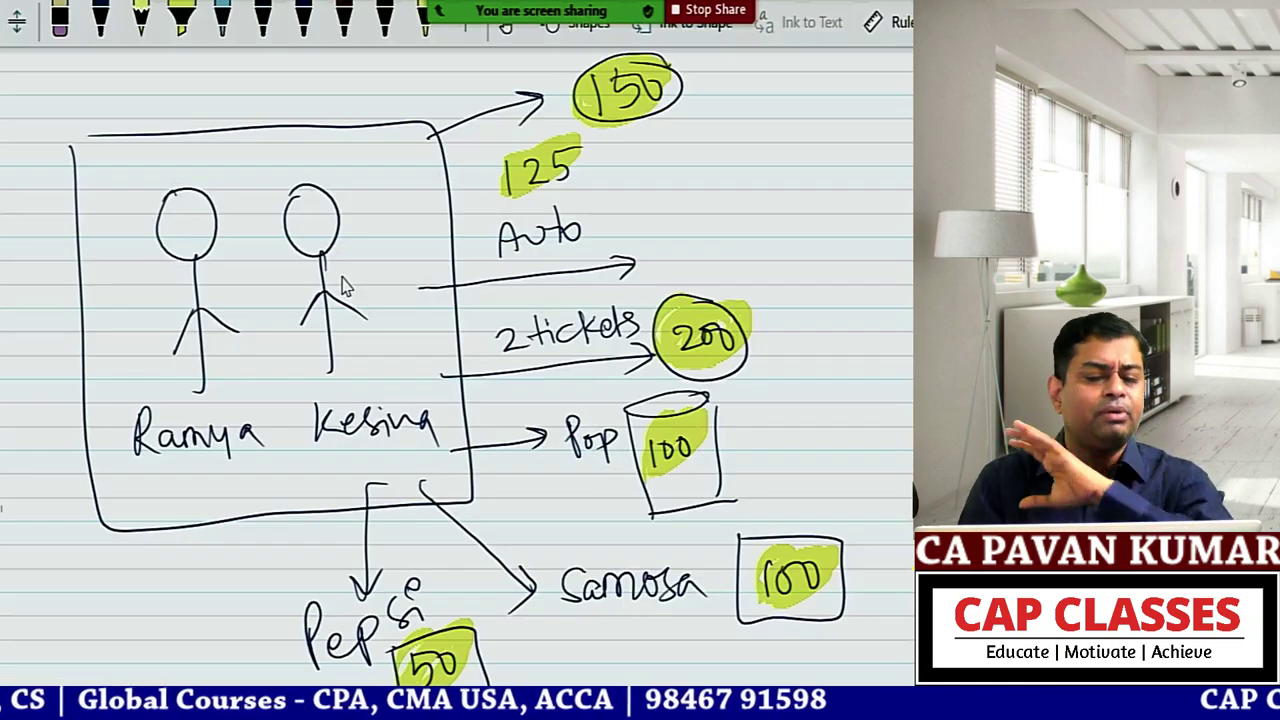
left_click(181, 18)
mouse_move(138, 440)
left_mouse_down()
mouse_move(266, 424)
mouse_move(272, 410)
left_mouse_up()
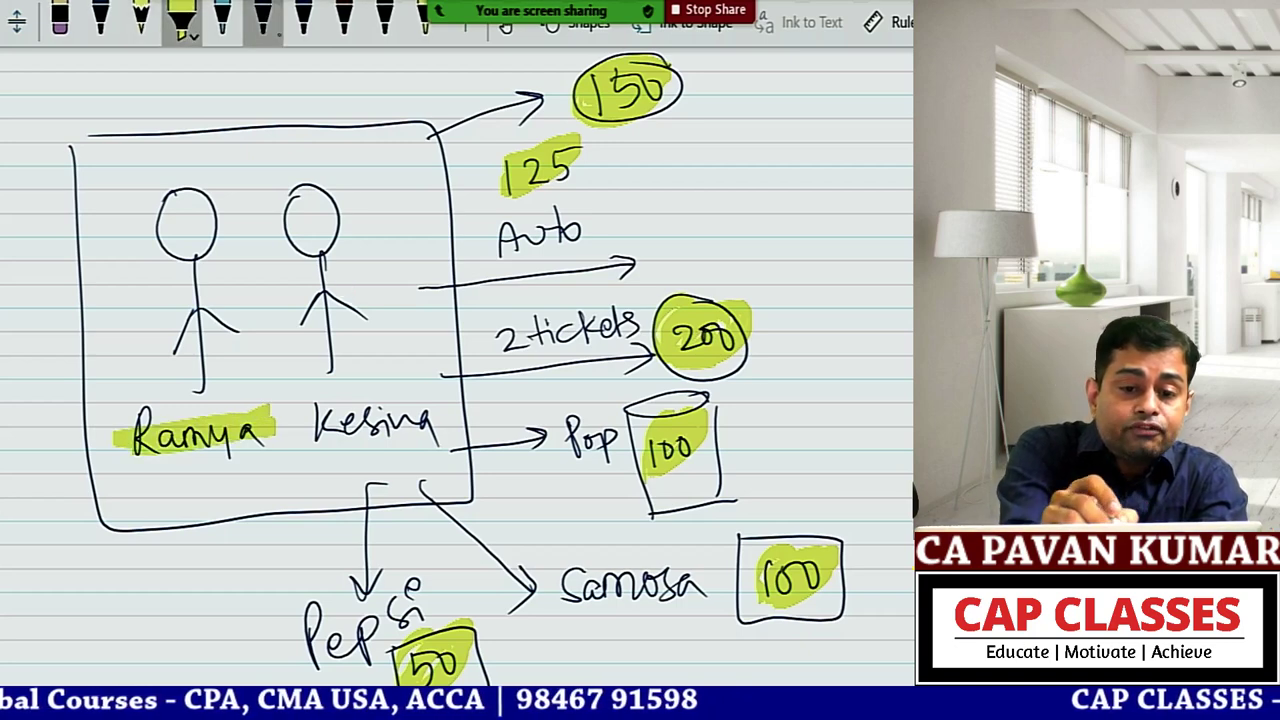
Step: In dark pen, draw a U-shaped mark below the highlighted name, then cross out the second figure's name and write "Cousin" beneath it
left_click(303, 18)
left_click_drag(172, 470, 214, 458)
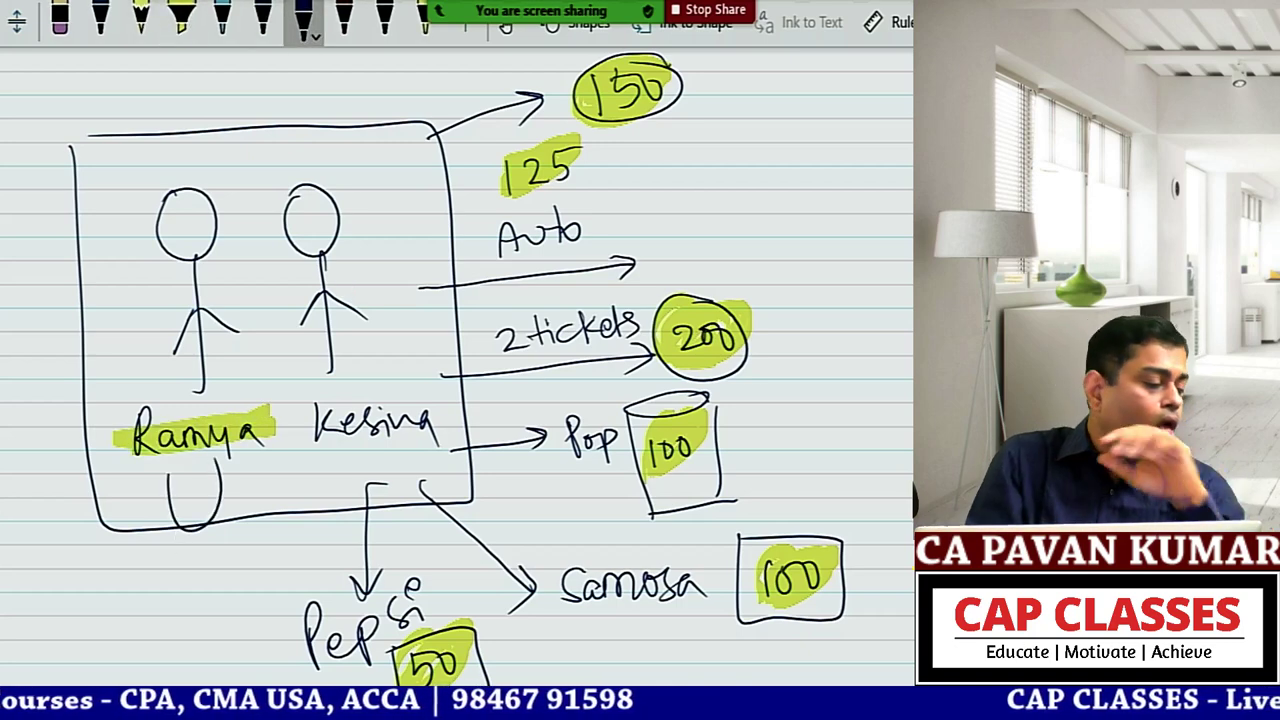
left_click_drag(310, 418, 456, 410)
mouse_move(336, 478)
left_mouse_down()
mouse_move(320, 500)
mouse_move(372, 472)
mouse_move(400, 488)
mouse_move(440, 476)
left_mouse_up()
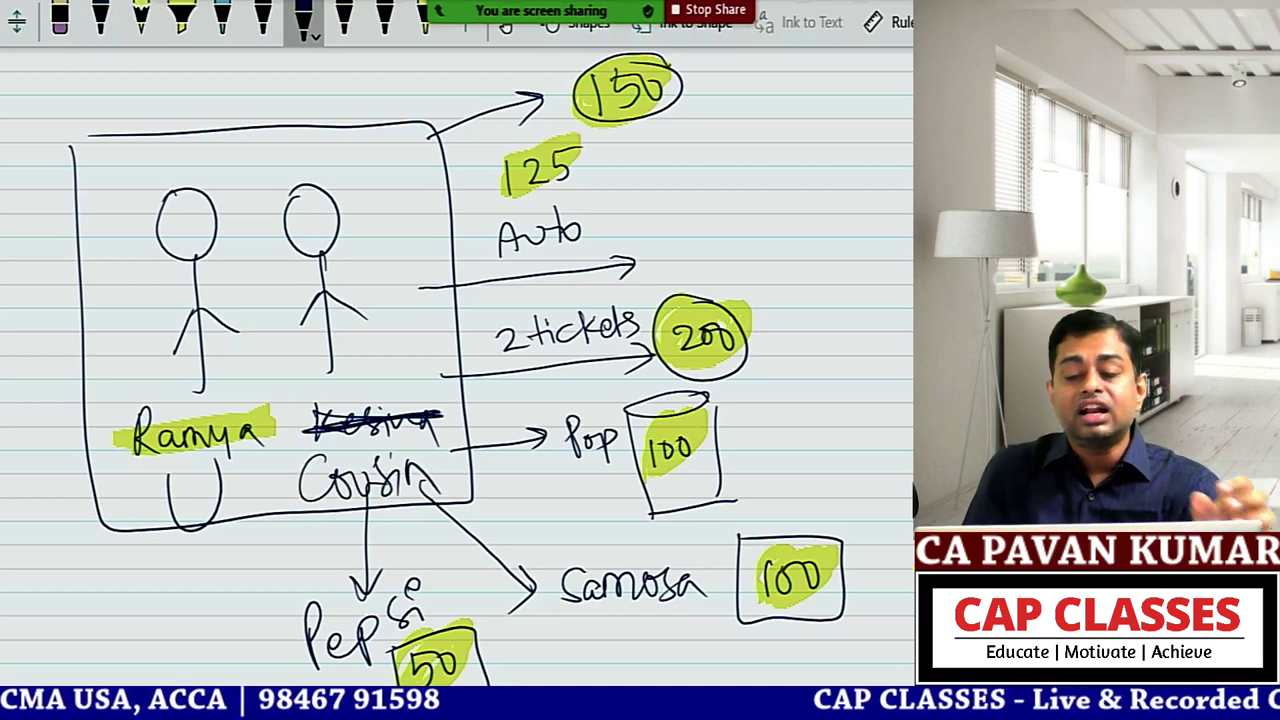
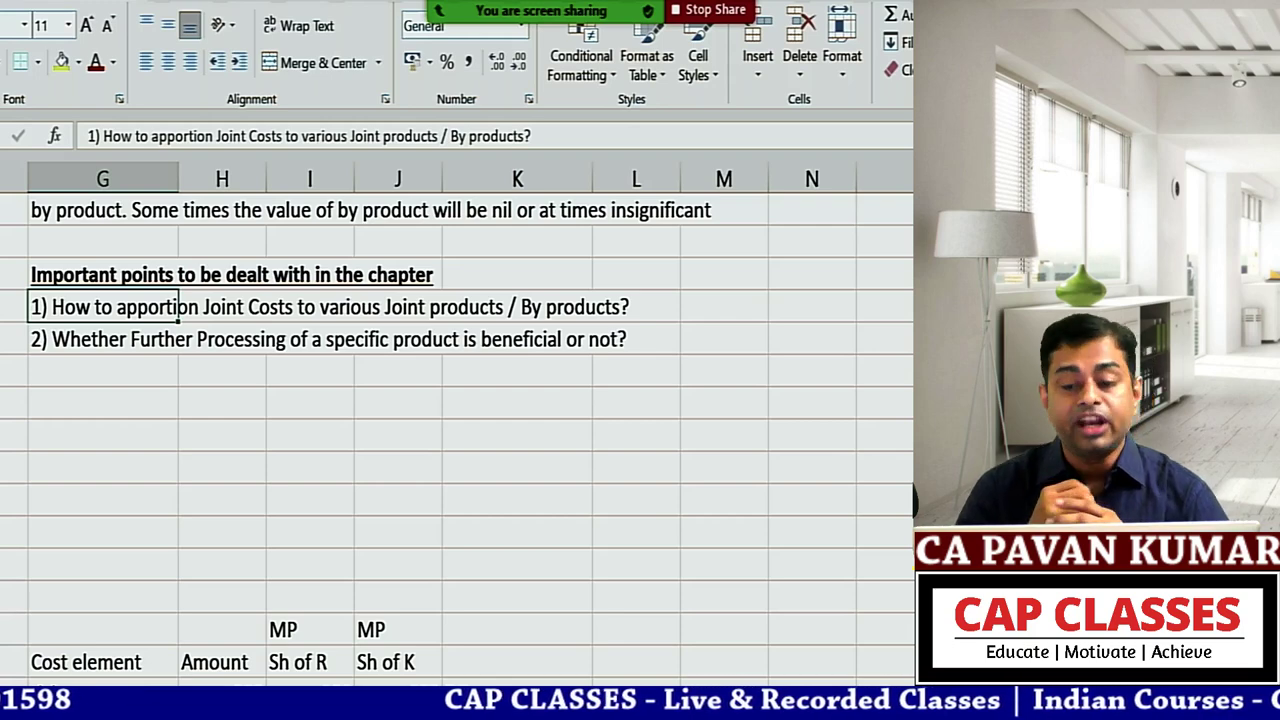
Step: In column G of the blank area below the cost table, enter the heading "Issue No. 2: Whether FP is beneficial or not?"
left_click(102, 339)
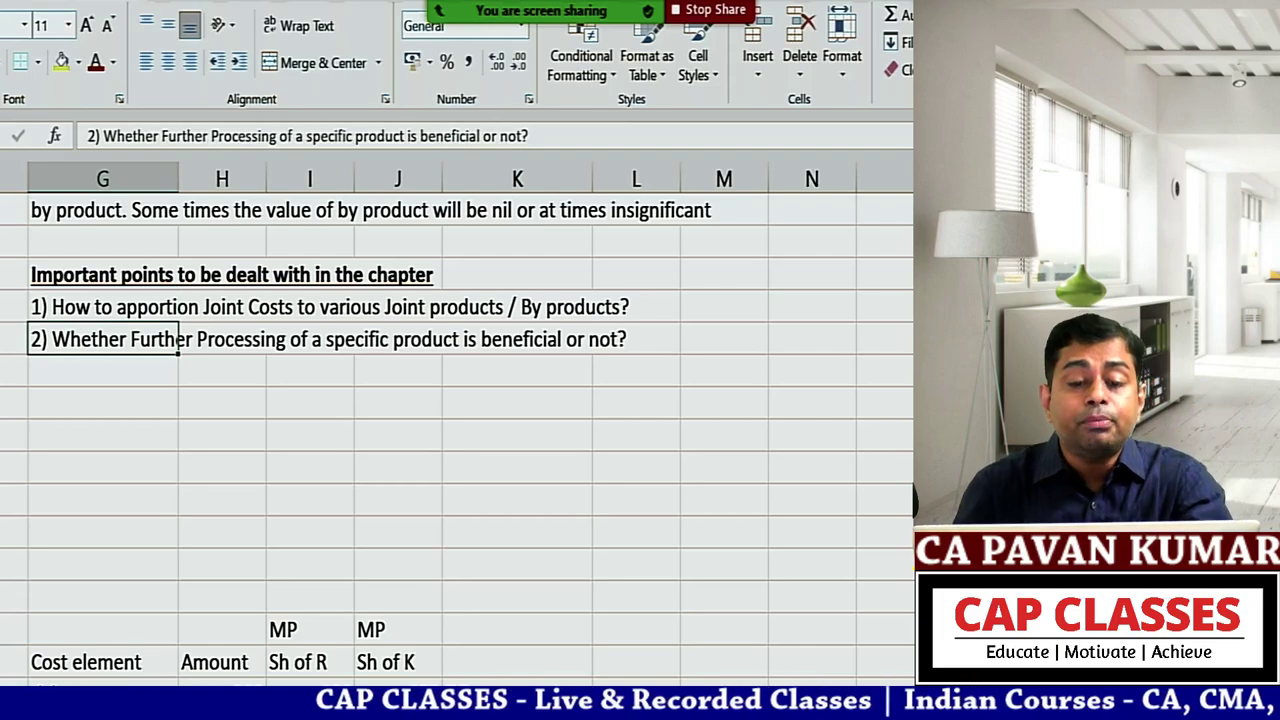
scroll(456, 430, "down", 20)
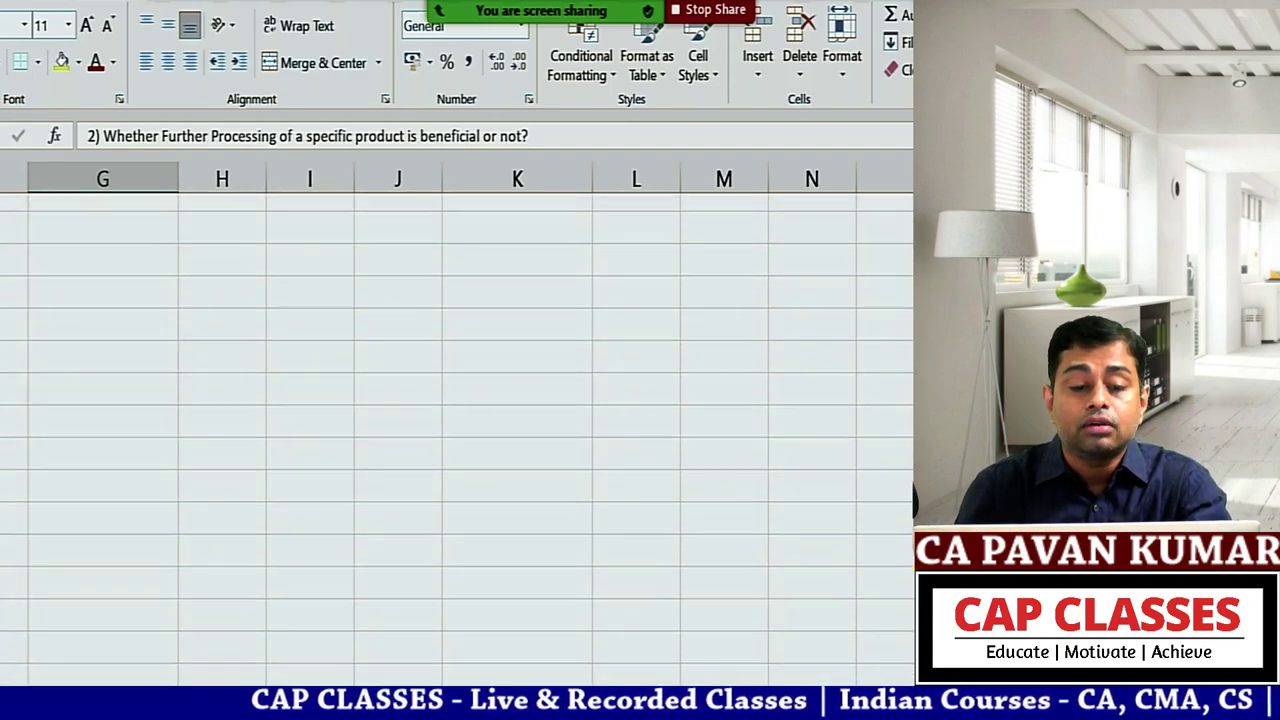
scroll(456, 430, "down", 3)
left_click(145, 243)
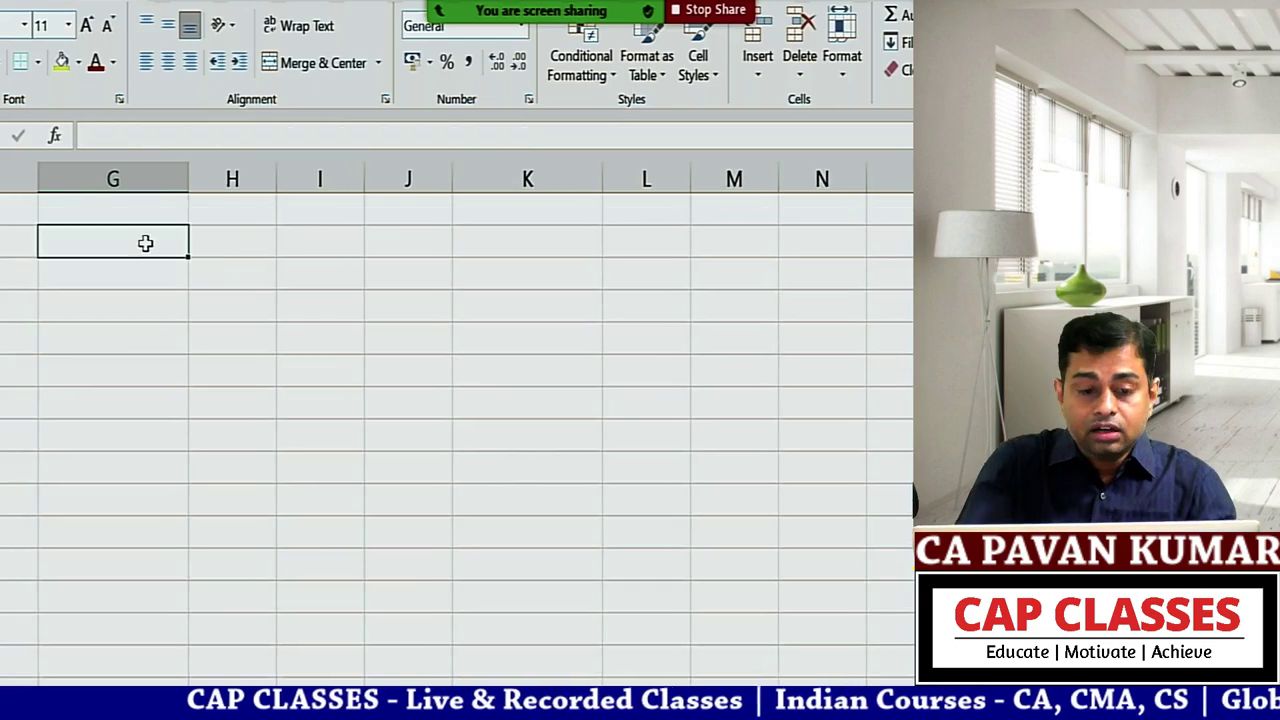
type("Issue No. 2")
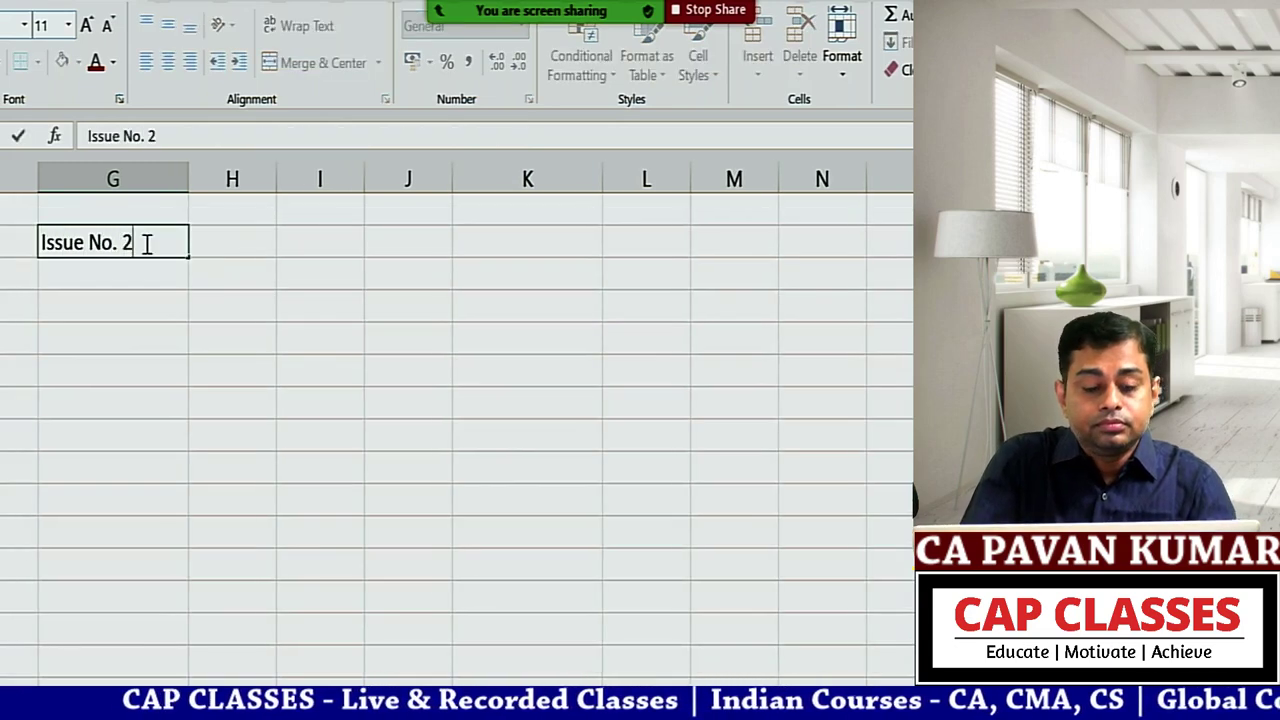
type(": Whether ")
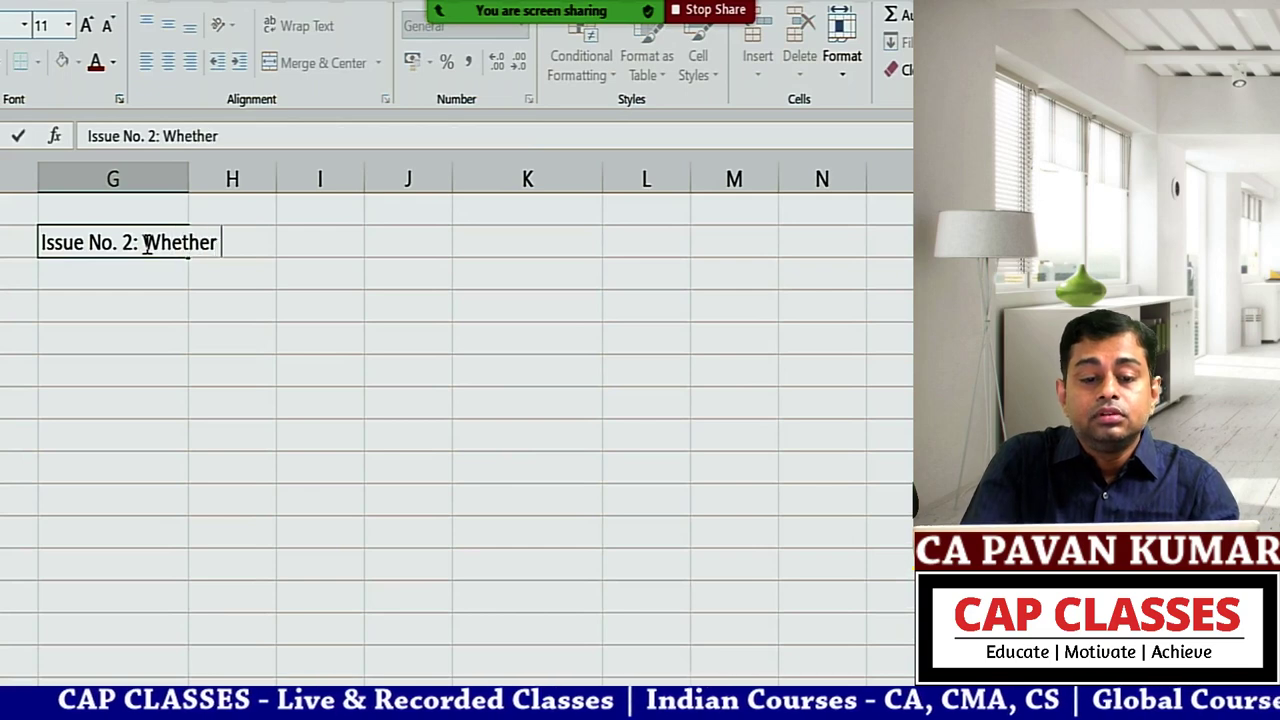
type("FP is benefi")
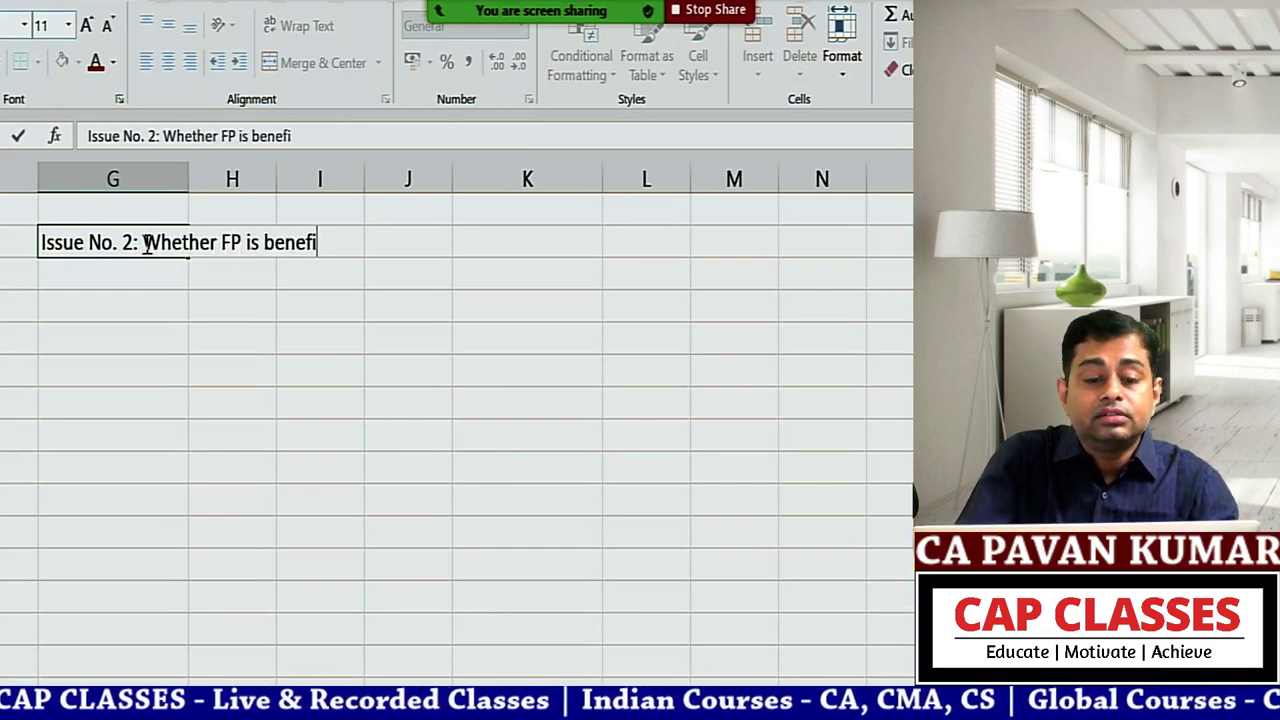
type("cial or not?")
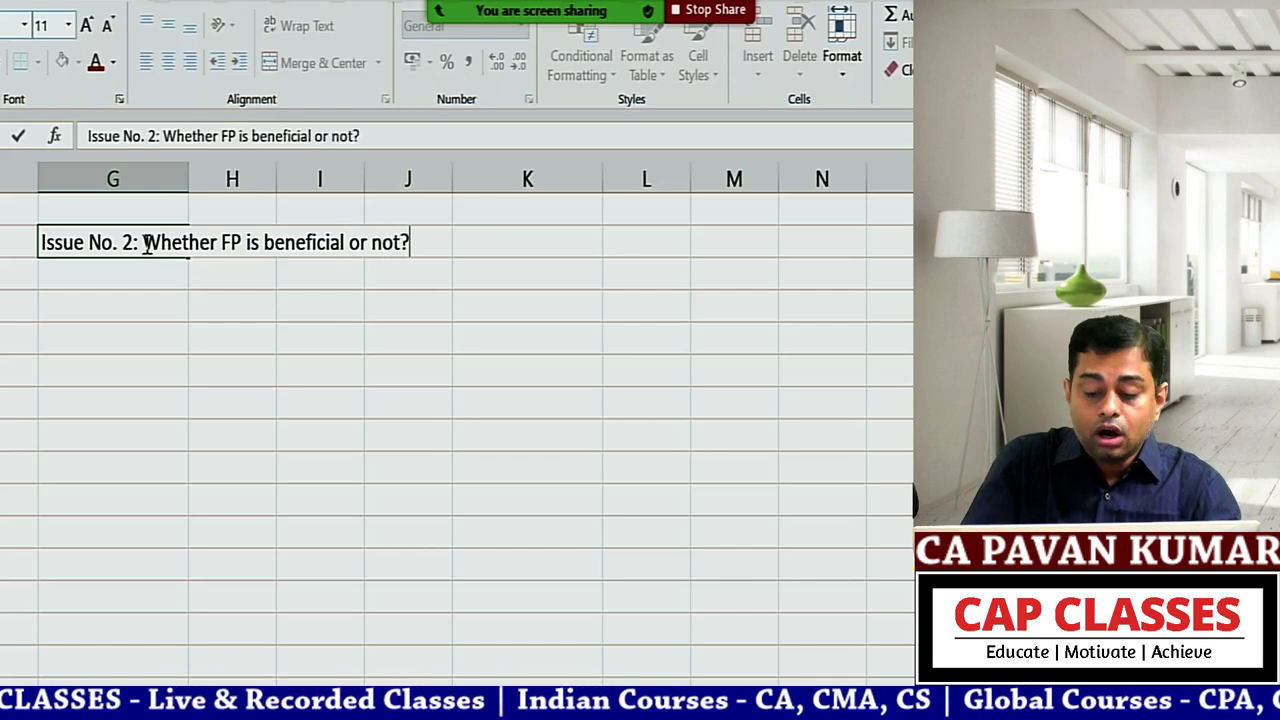
key("Return")
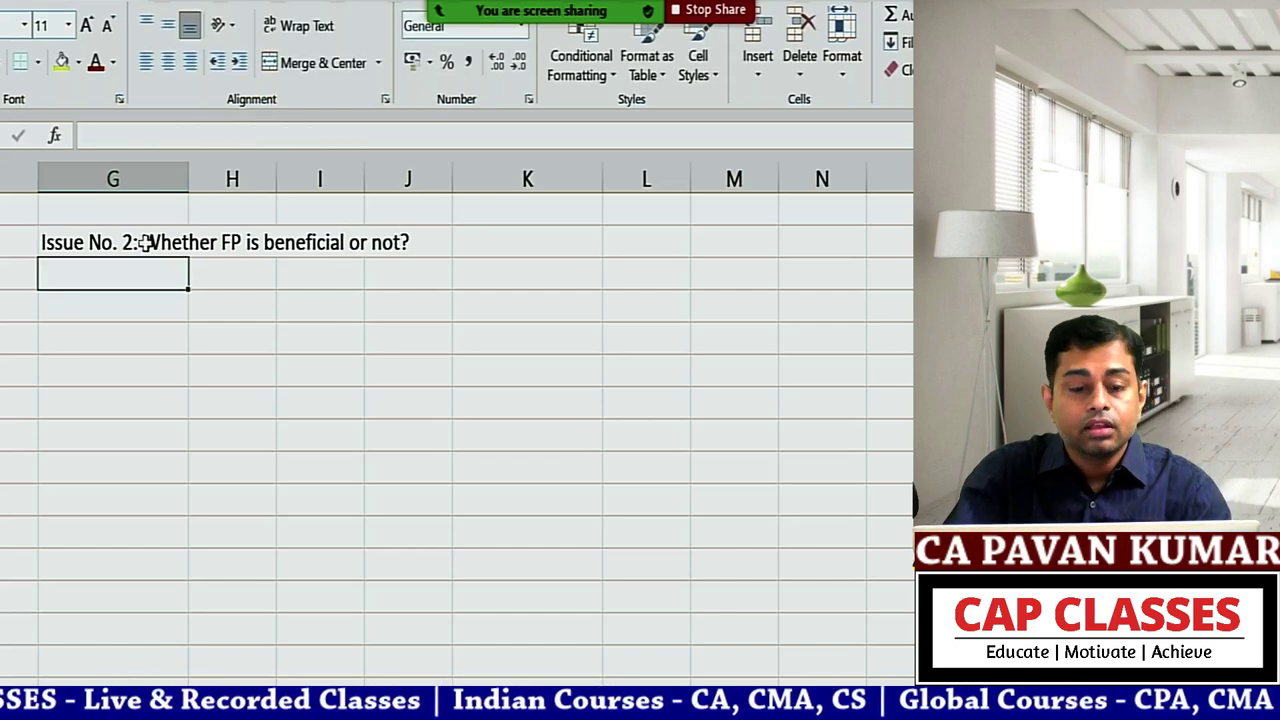
Step: Add a header row directly below the Issue No. 2 heading with "Particulars", "A" and "B" in columns G to I
type("Particulars")
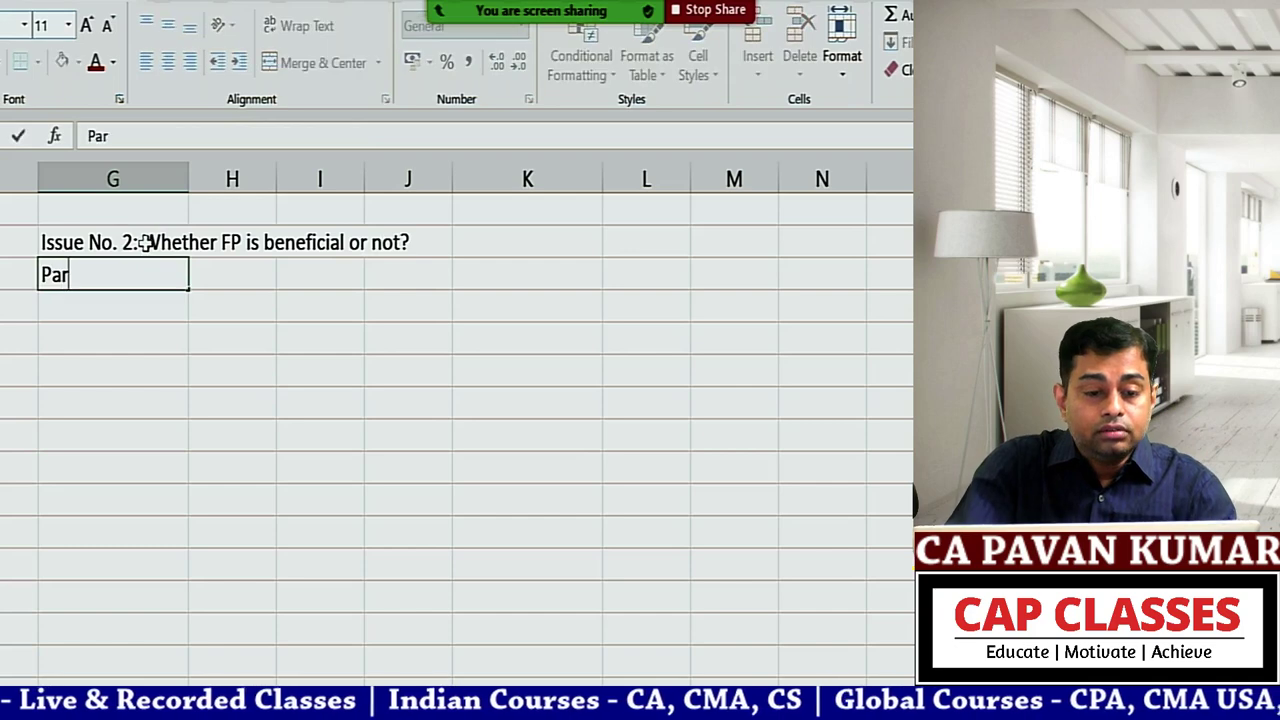
key("Tab")
type("A")
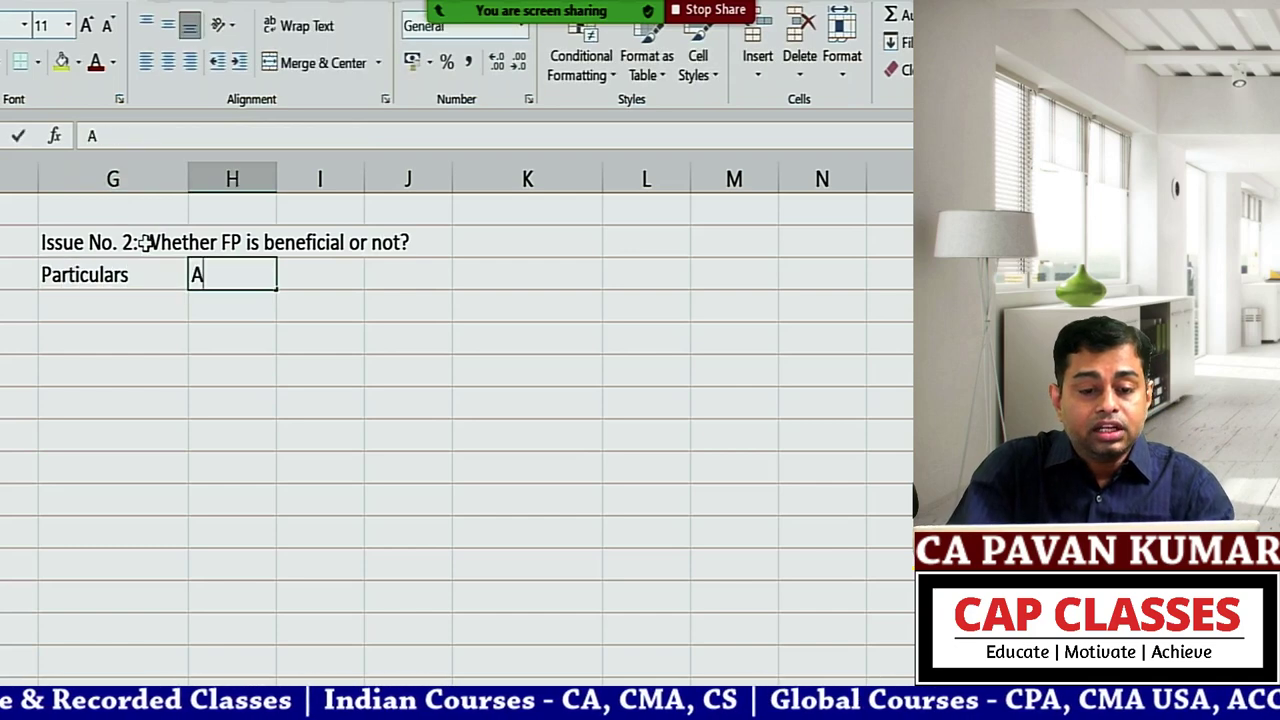
key("Tab")
type("B")
key("Return")
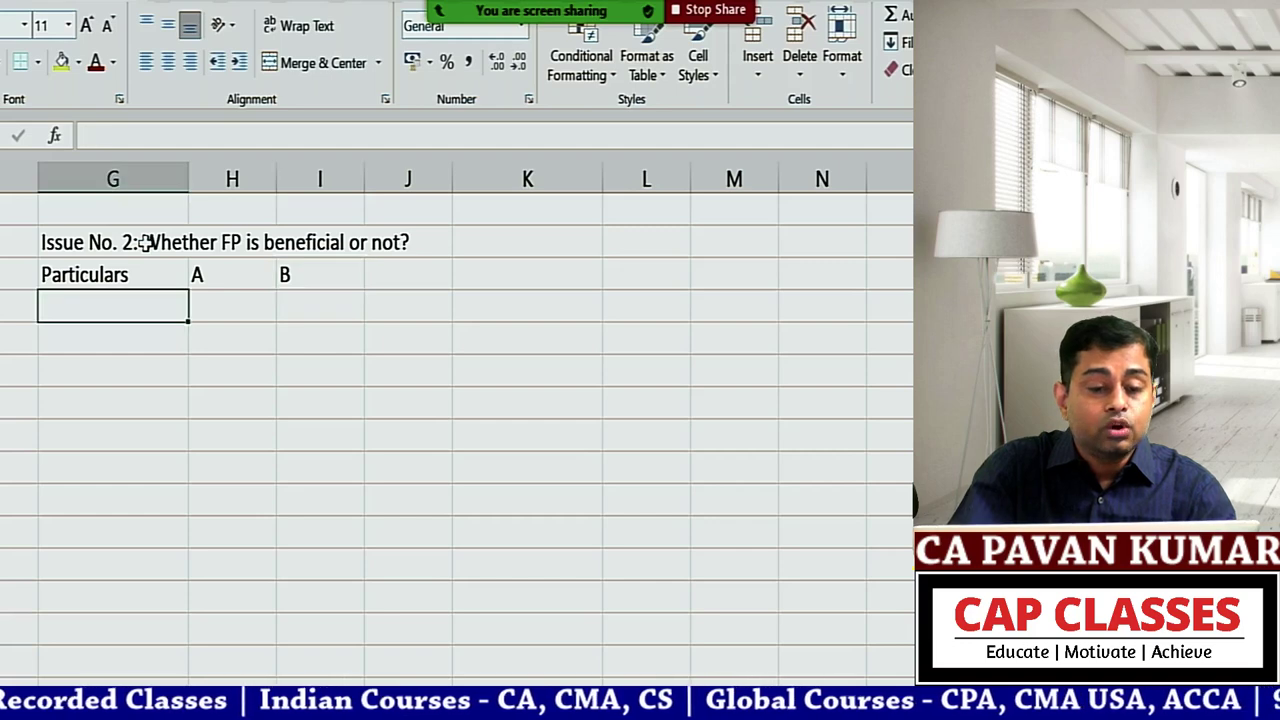
Step: Add a "Quantity" row under the Particulars header with 1000 for A and 2000 for B
type("Quantity")
key("Tab")
type("1")
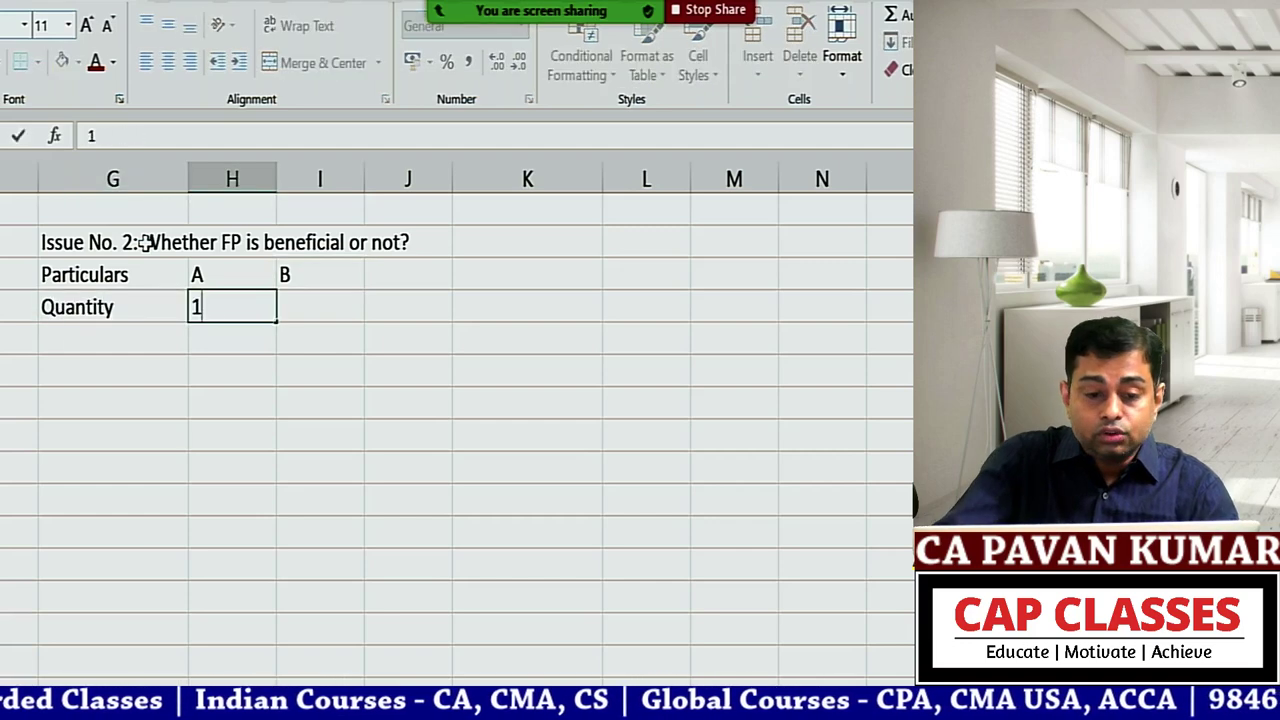
type("000")
key("Tab")
type("200")
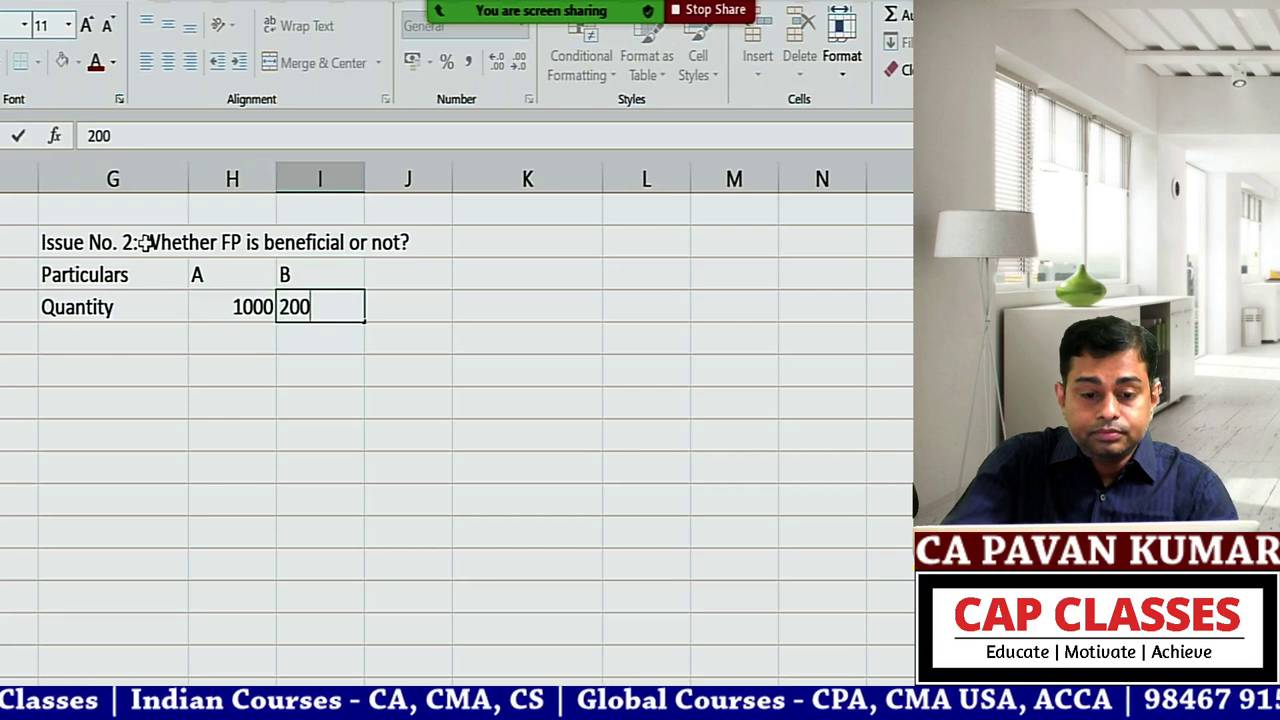
type("0")
key("Return")
Step: Add an "SP at split off" row below Quantity with 10 for A and 8 for B
type("SP")
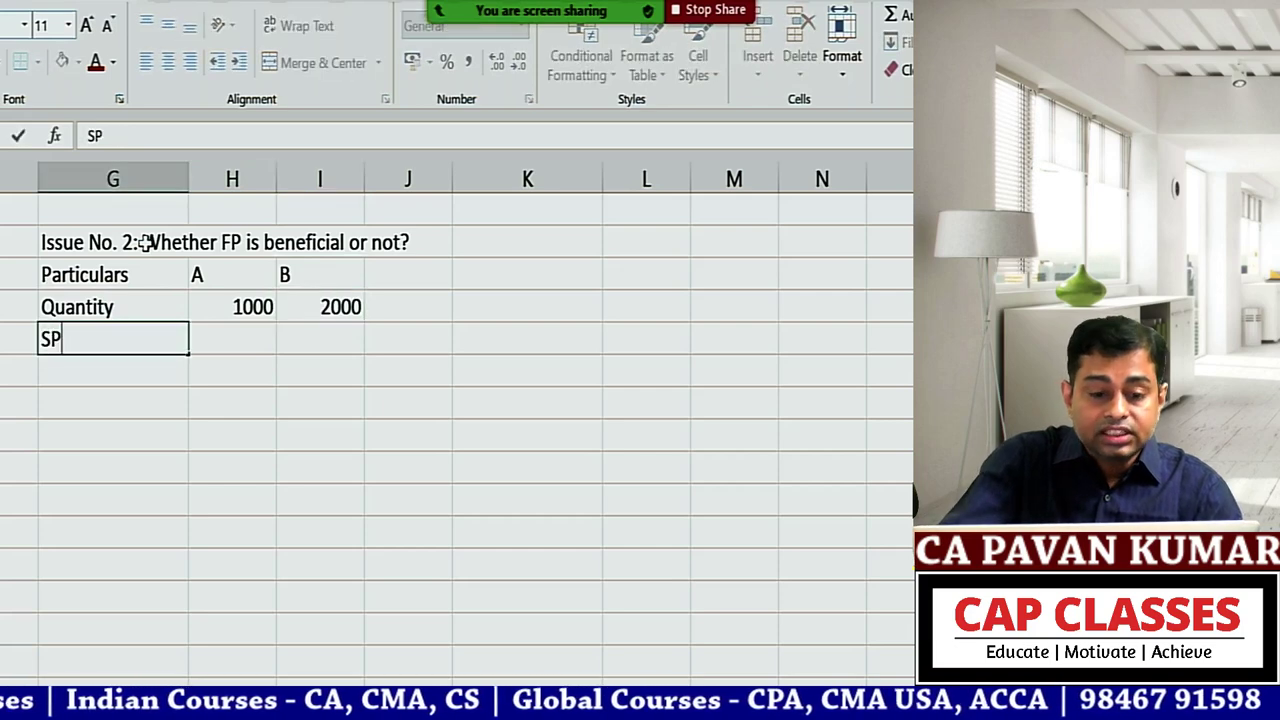
type(" at split ")
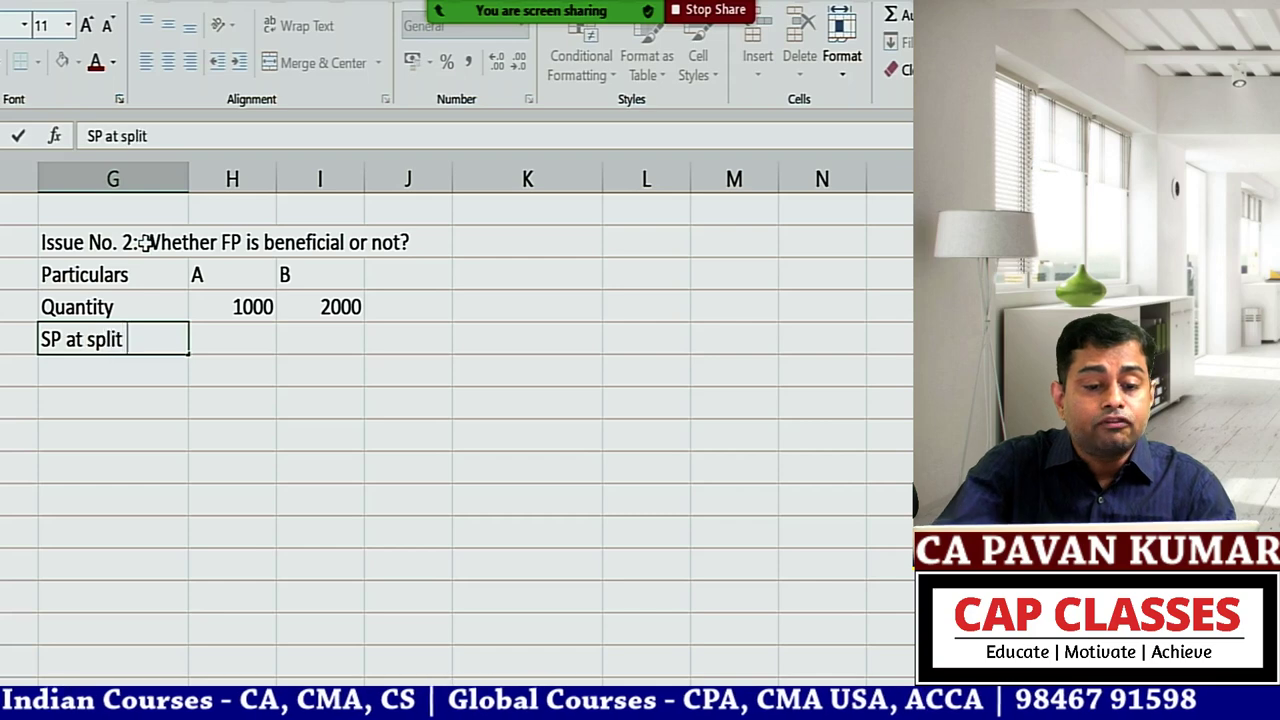
type("off")
key("Tab")
type("10")
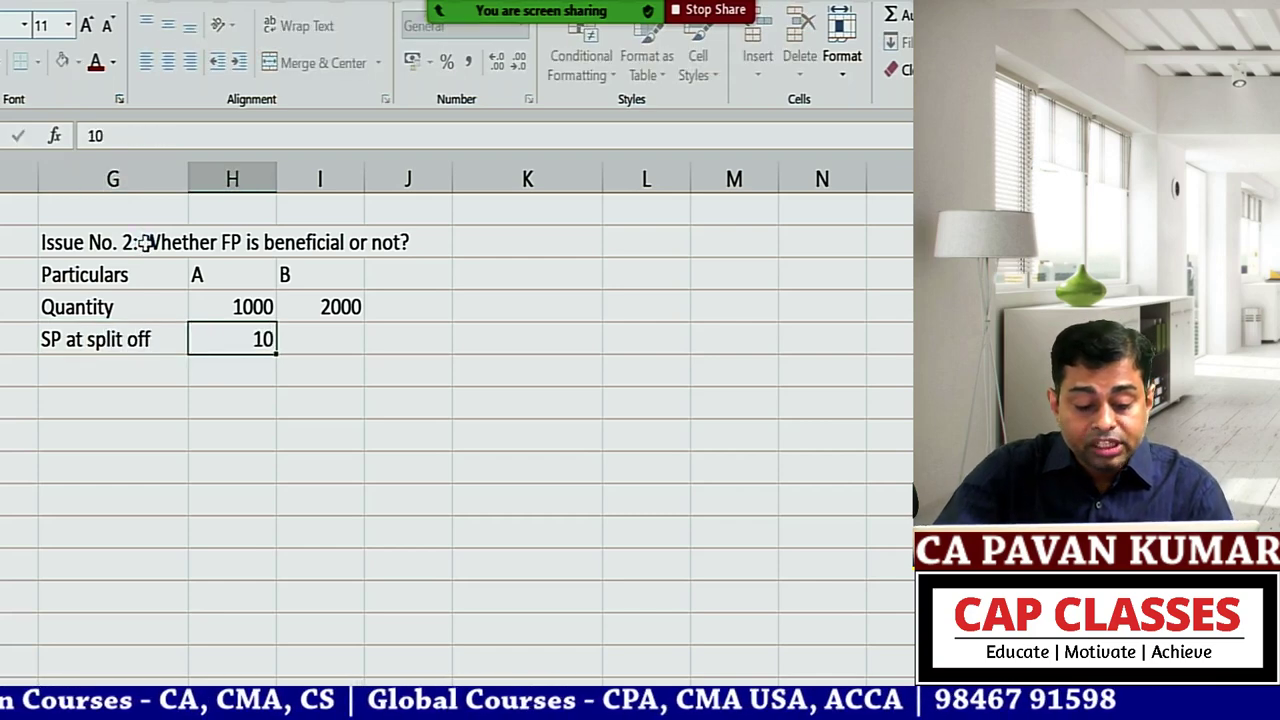
key("Tab")
type("8")
key("Return")
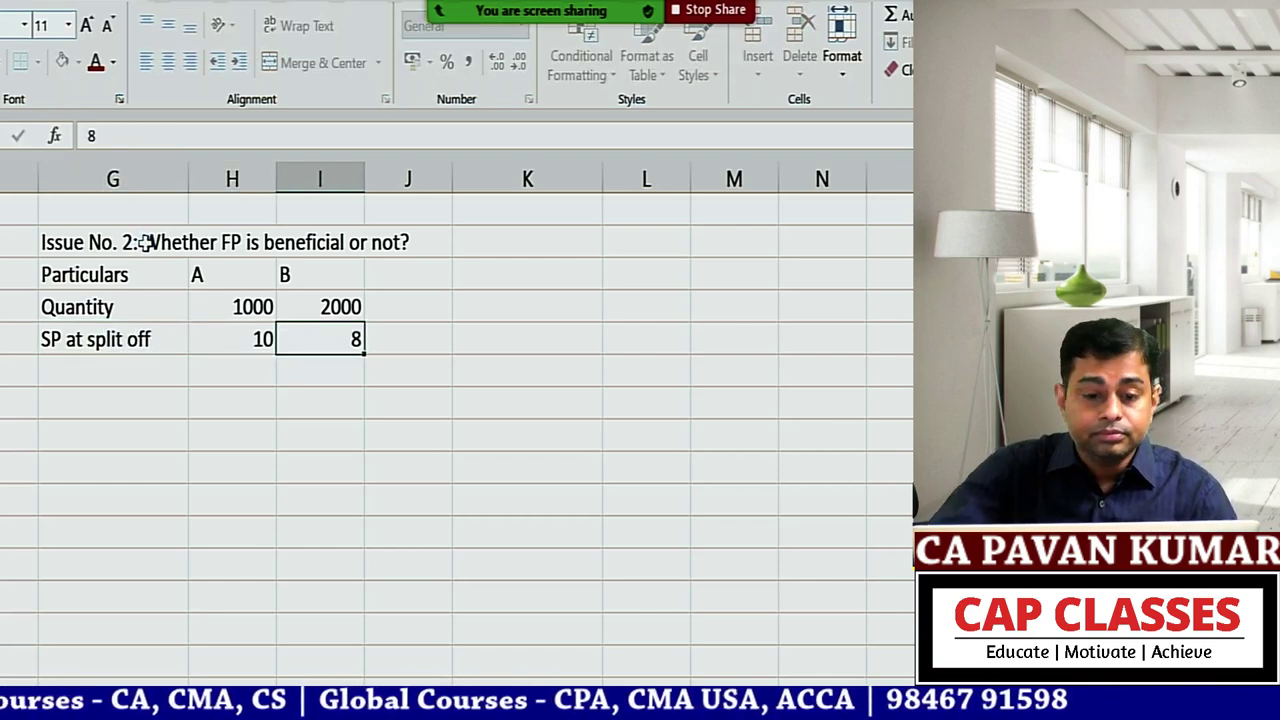
Step: Add an "FPC" row below the split-off price with 10000 for A and 35000 for B
type("FPC")
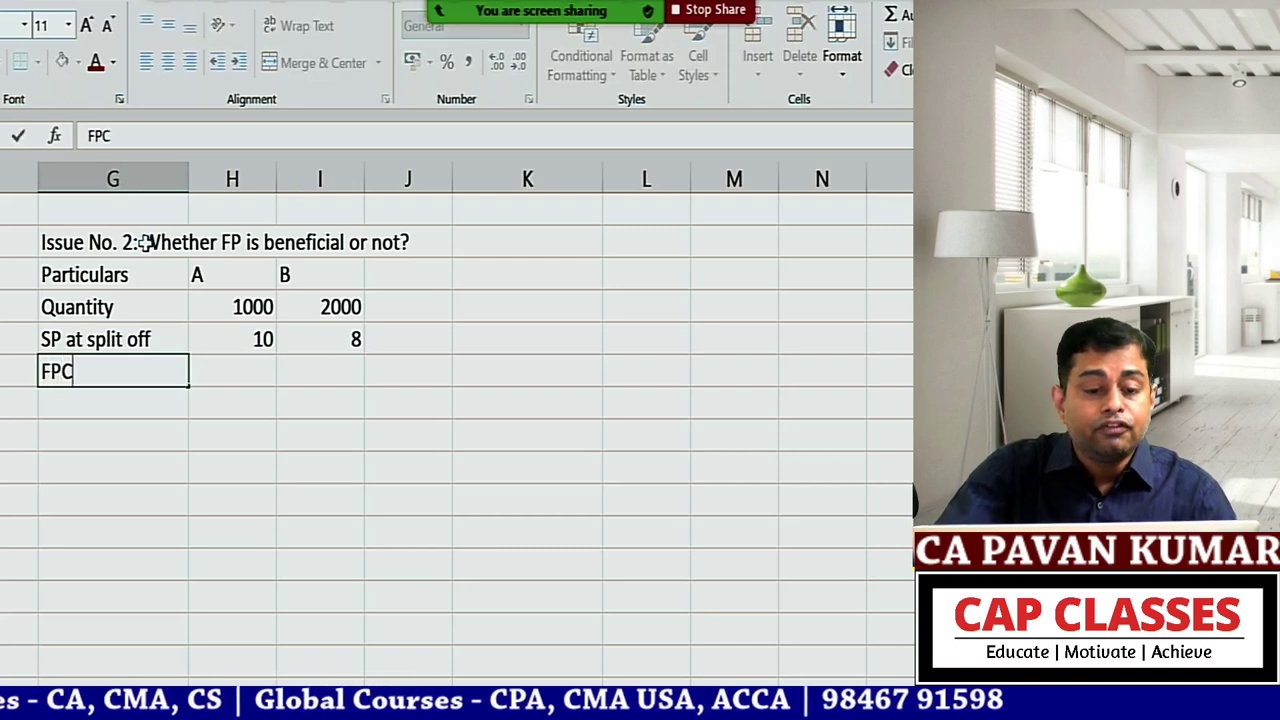
key("Tab")
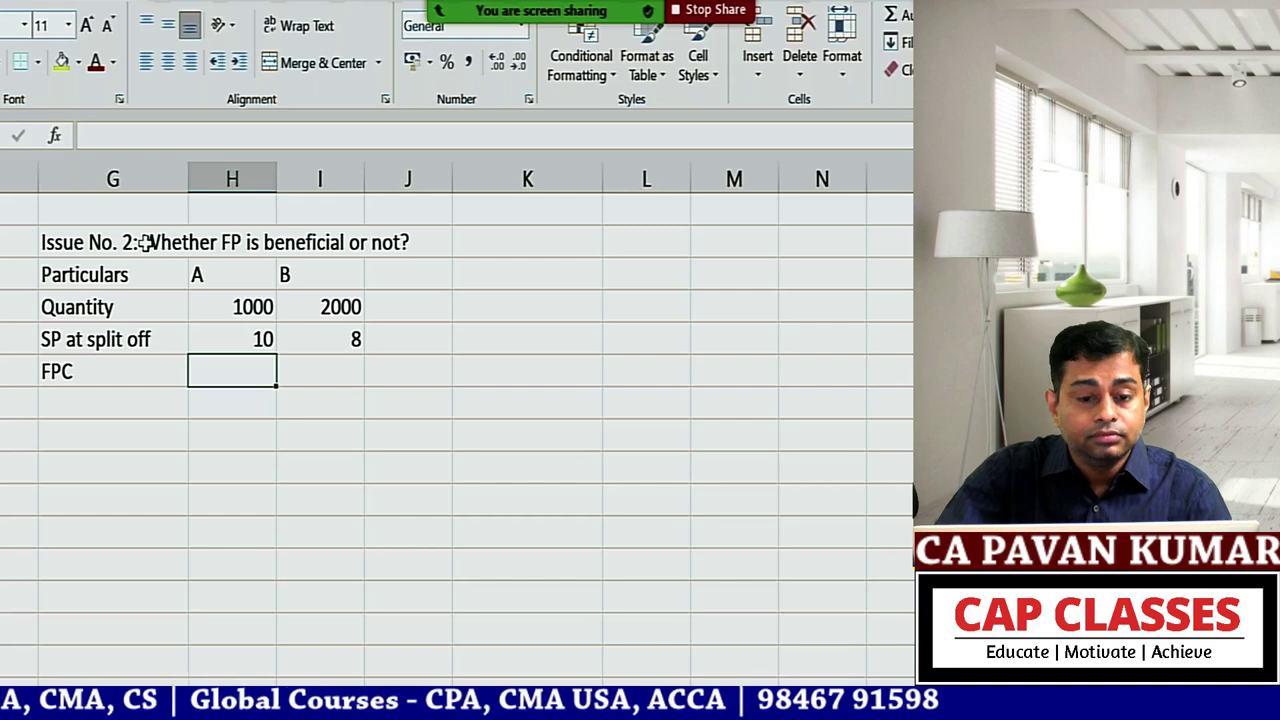
type("10000")
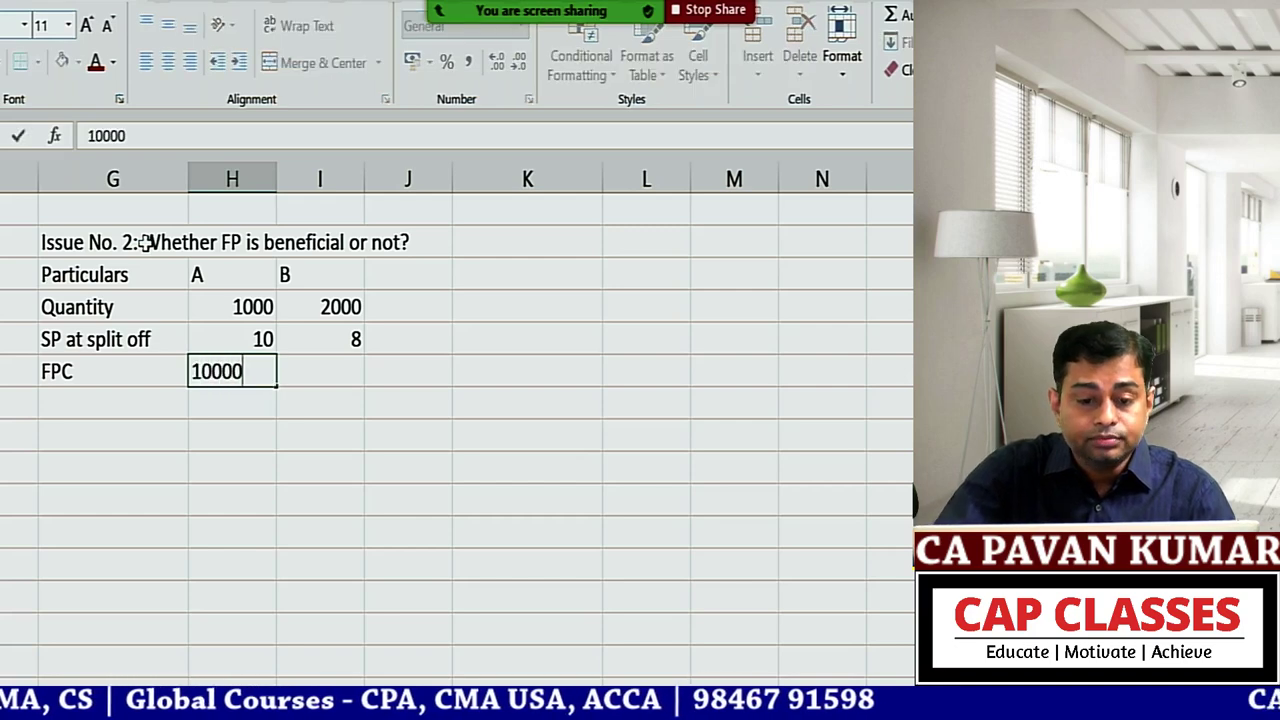
key("Tab")
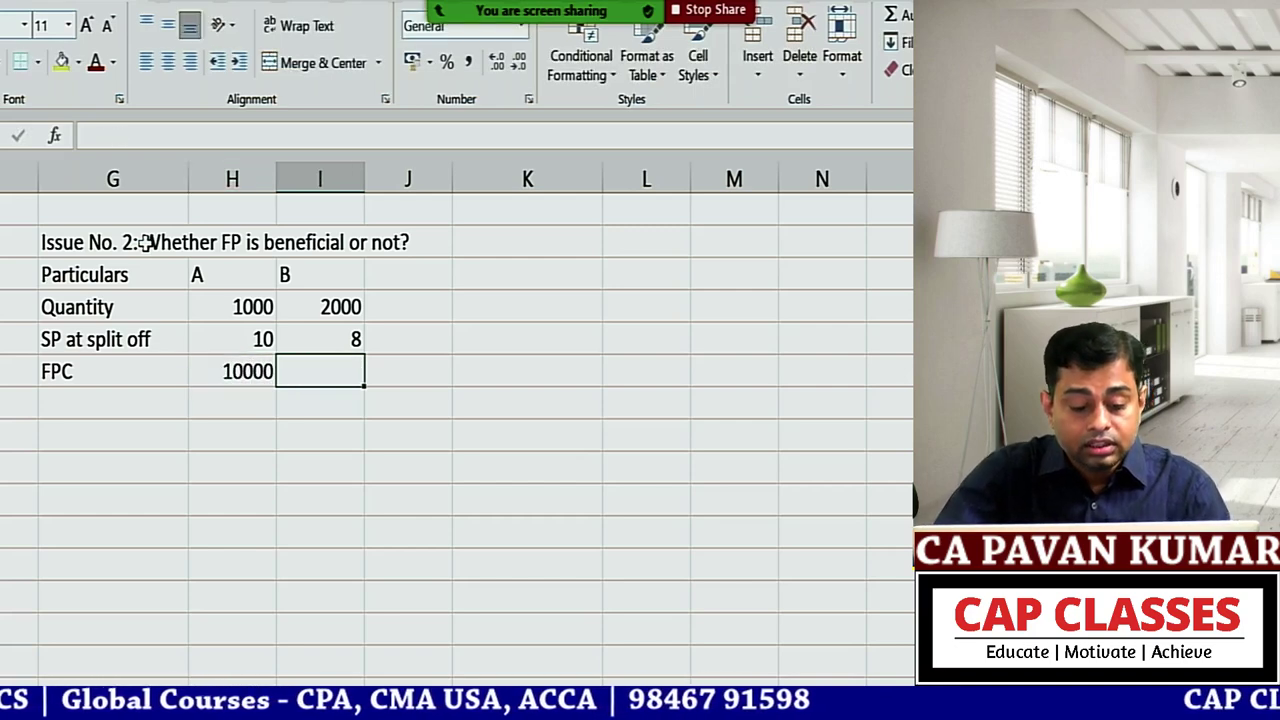
type("35000")
key("Return")
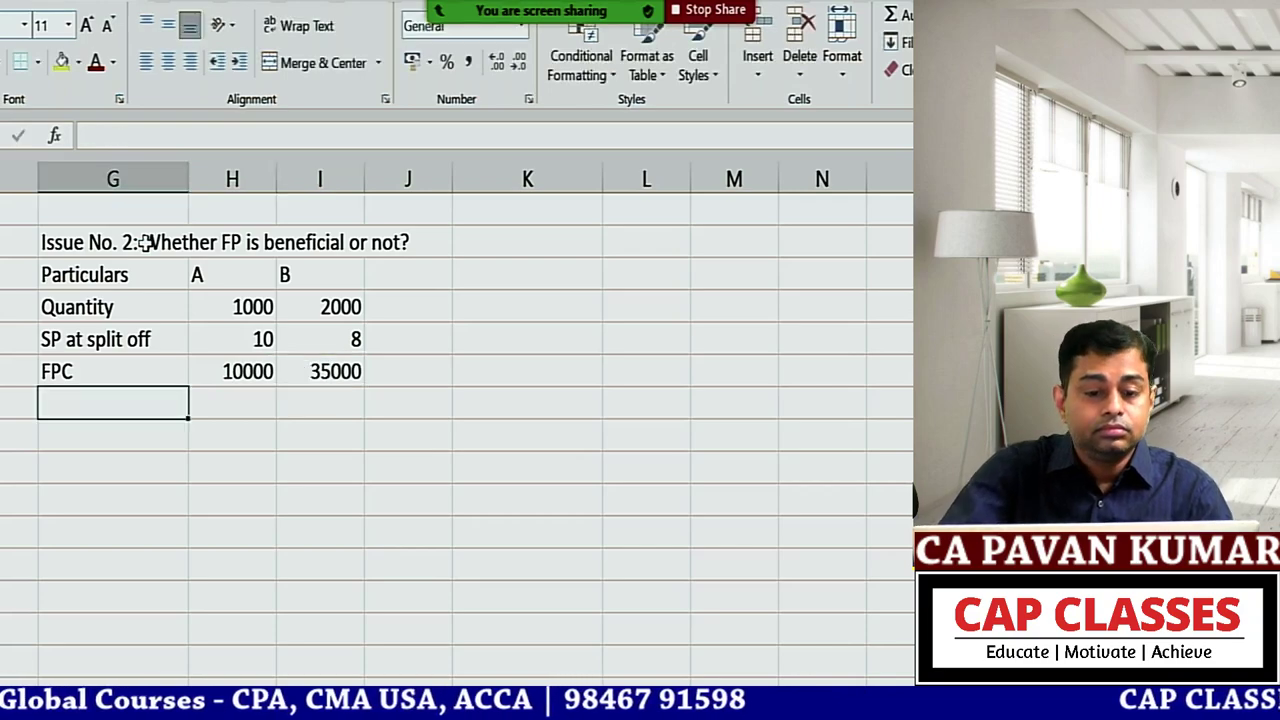
Step: Add a "New Product" row below FPC with "A+" in column H and "B+" in column I
type("New")
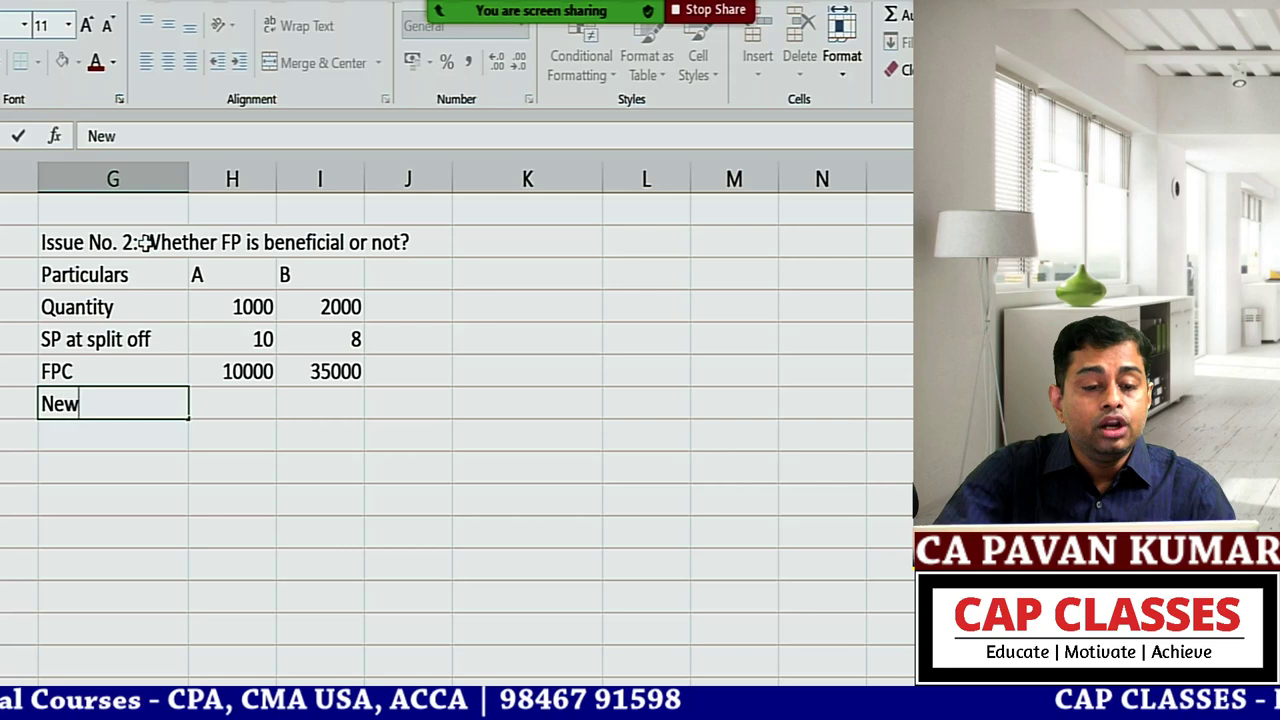
type(" Product")
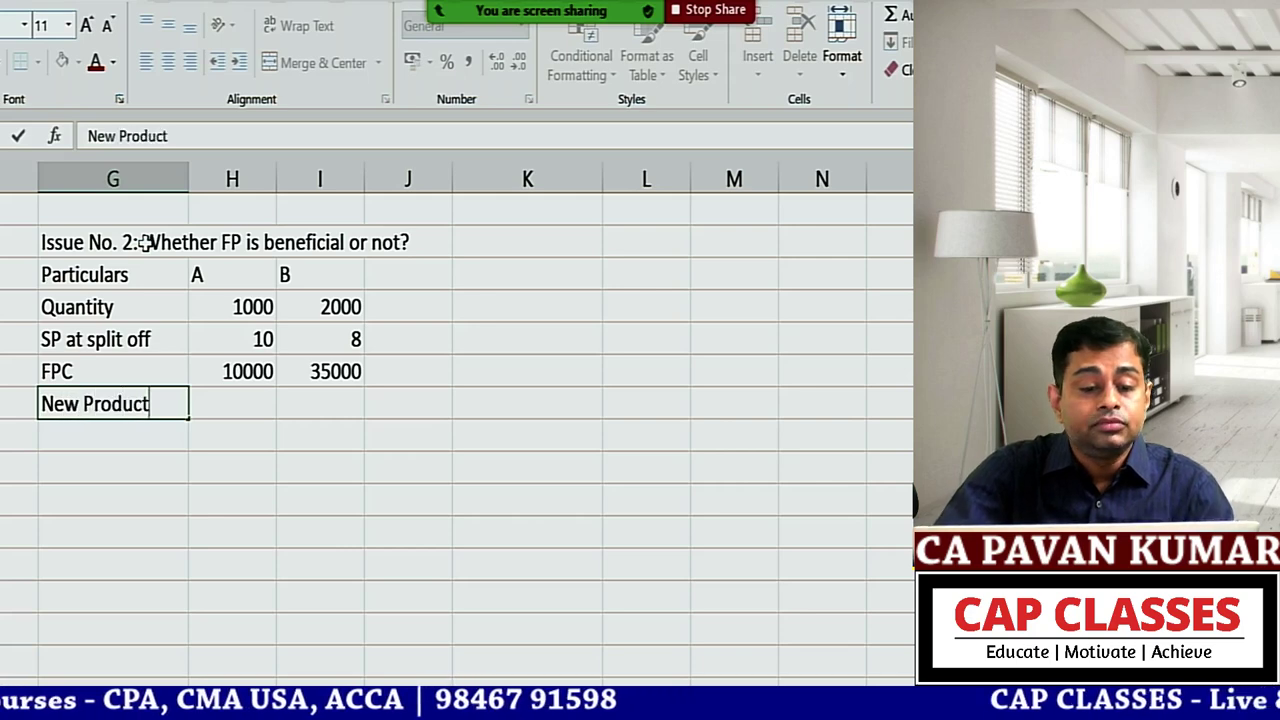
key("Tab")
type("A+")
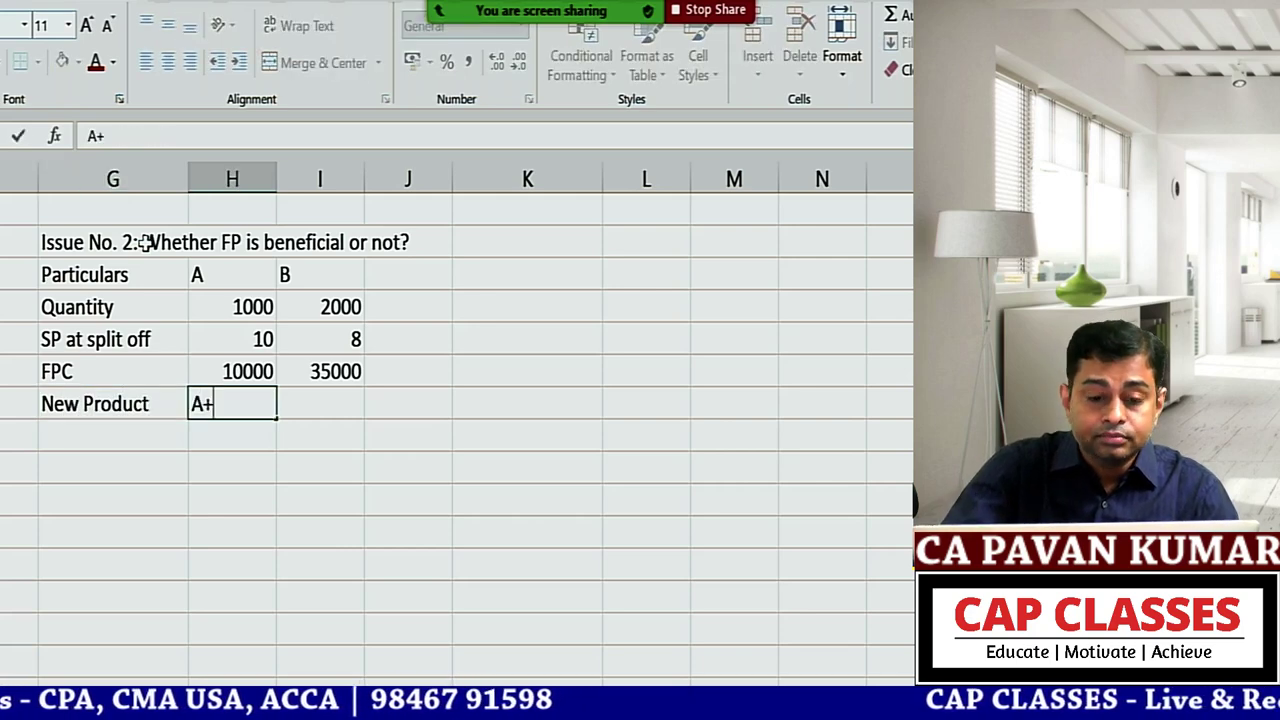
key("Tab")
type("B+")
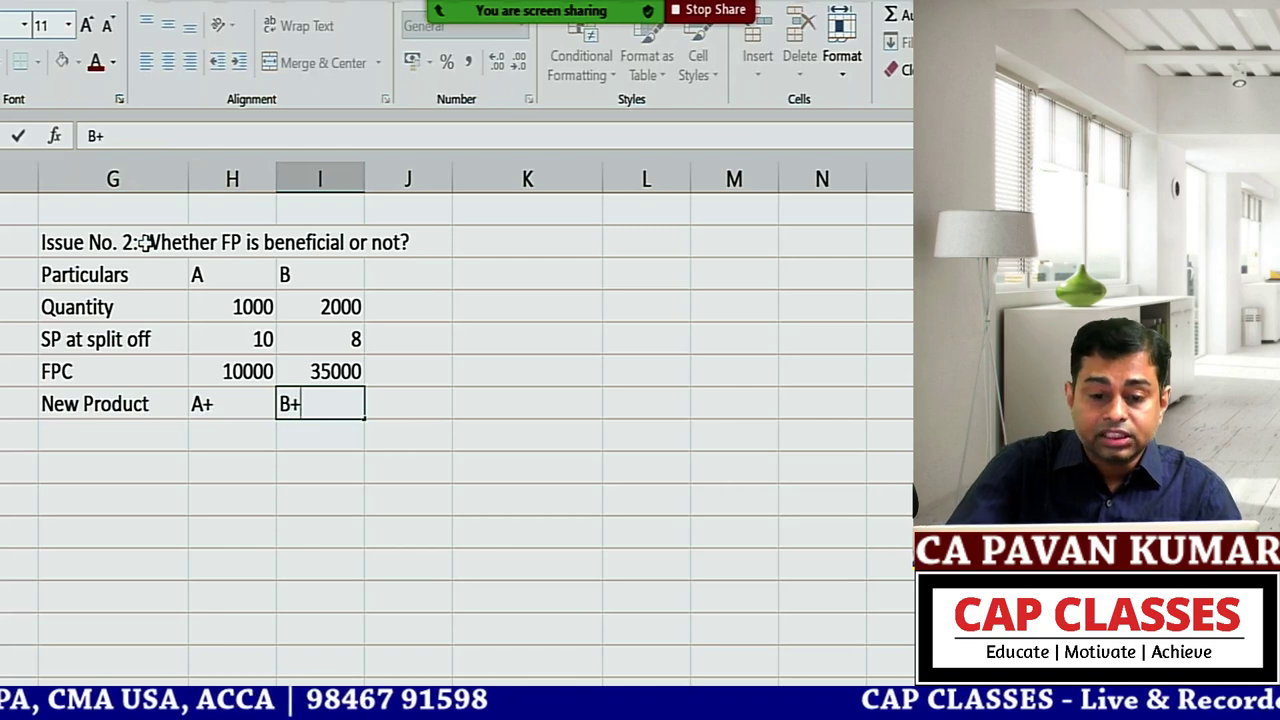
key("Return")
Step: Add an "SP after FP" row below New Product with 12 for A+ and 14 for B+
type("SP")
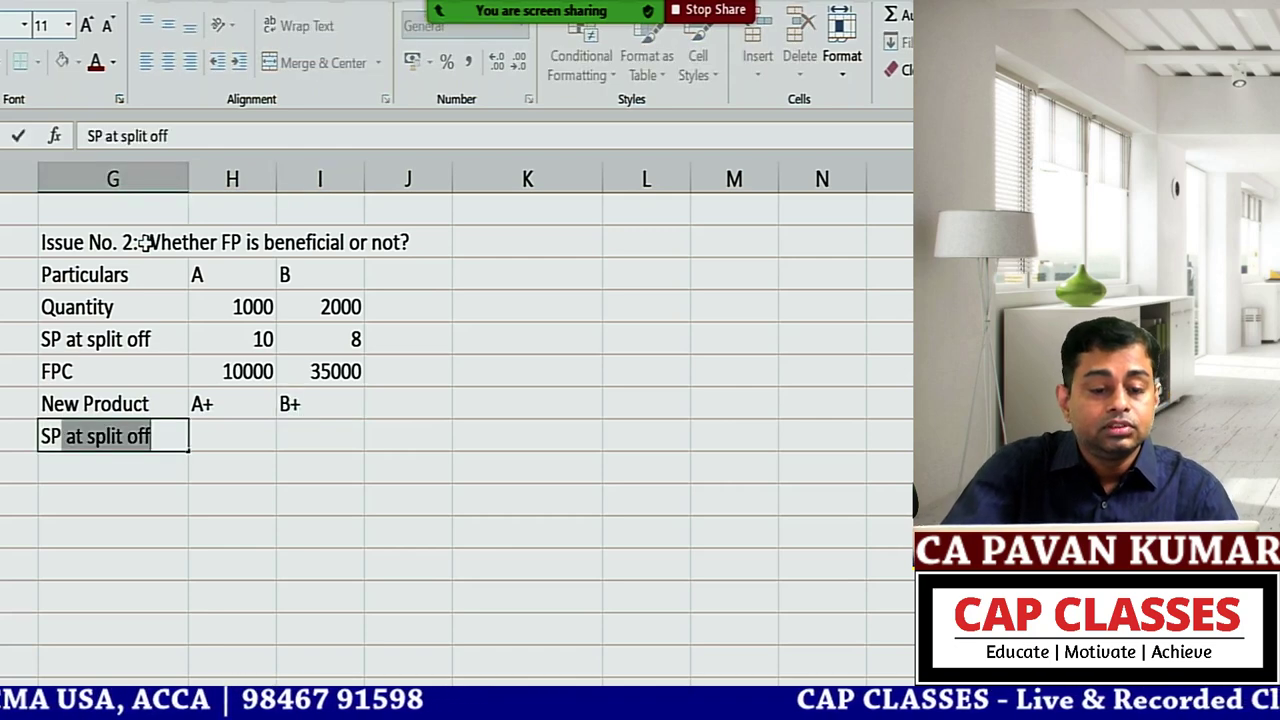
key("BackSpace")
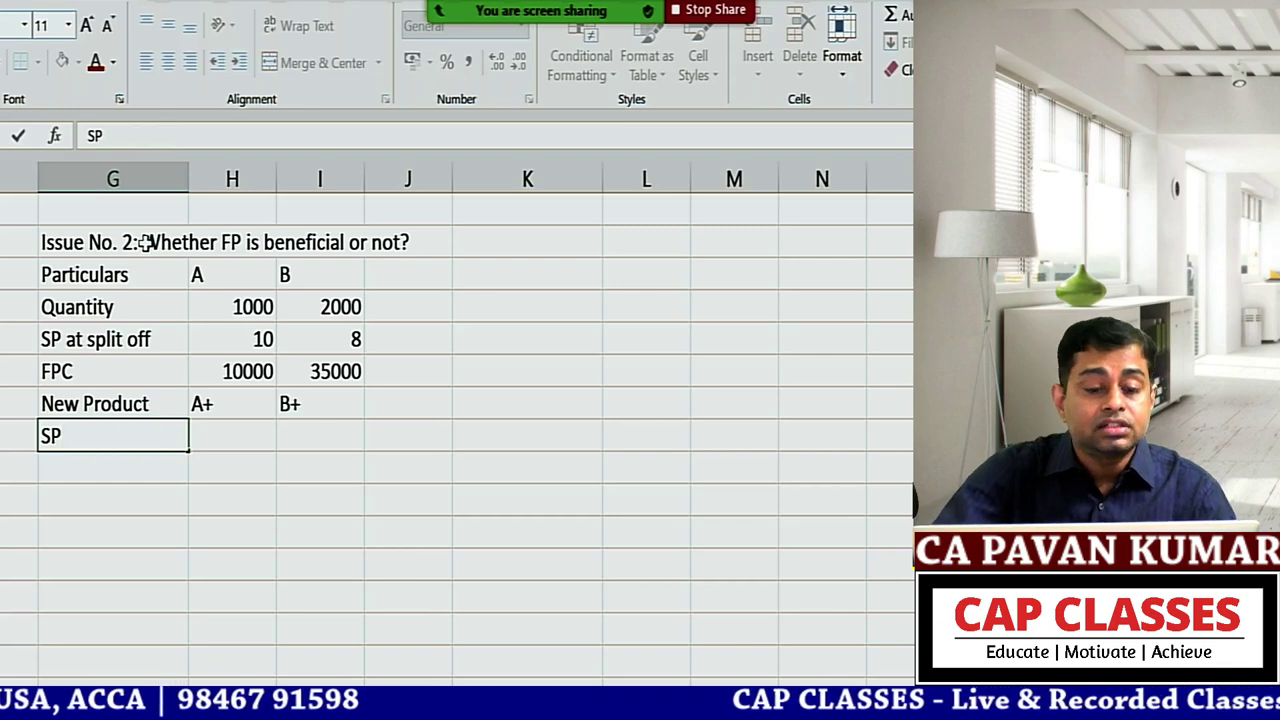
type("after F")
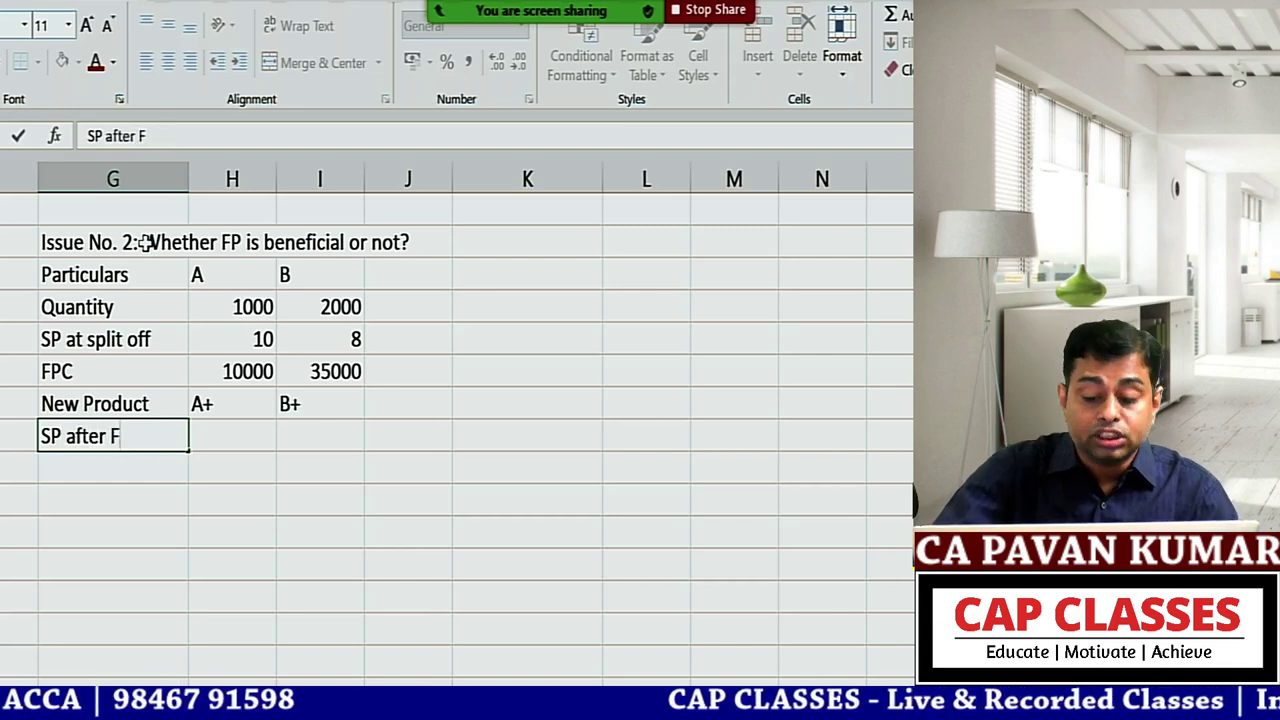
type("P")
key("Tab")
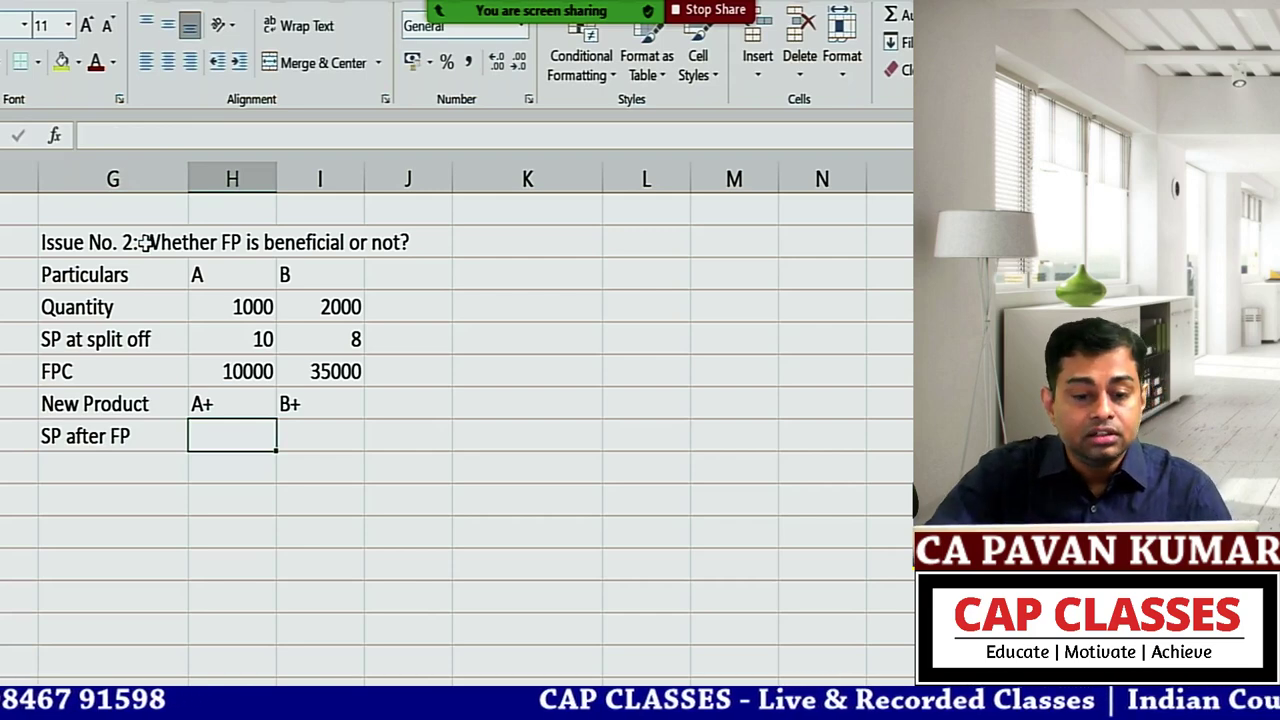
type("12")
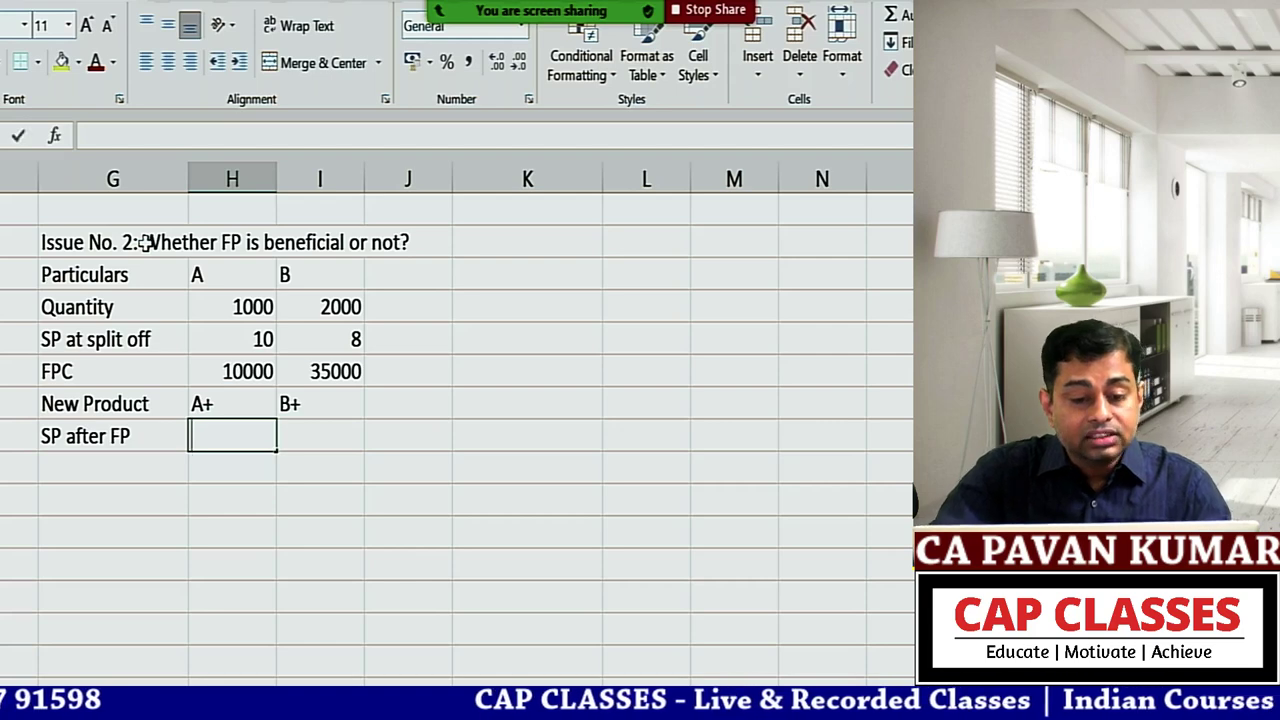
key("Tab")
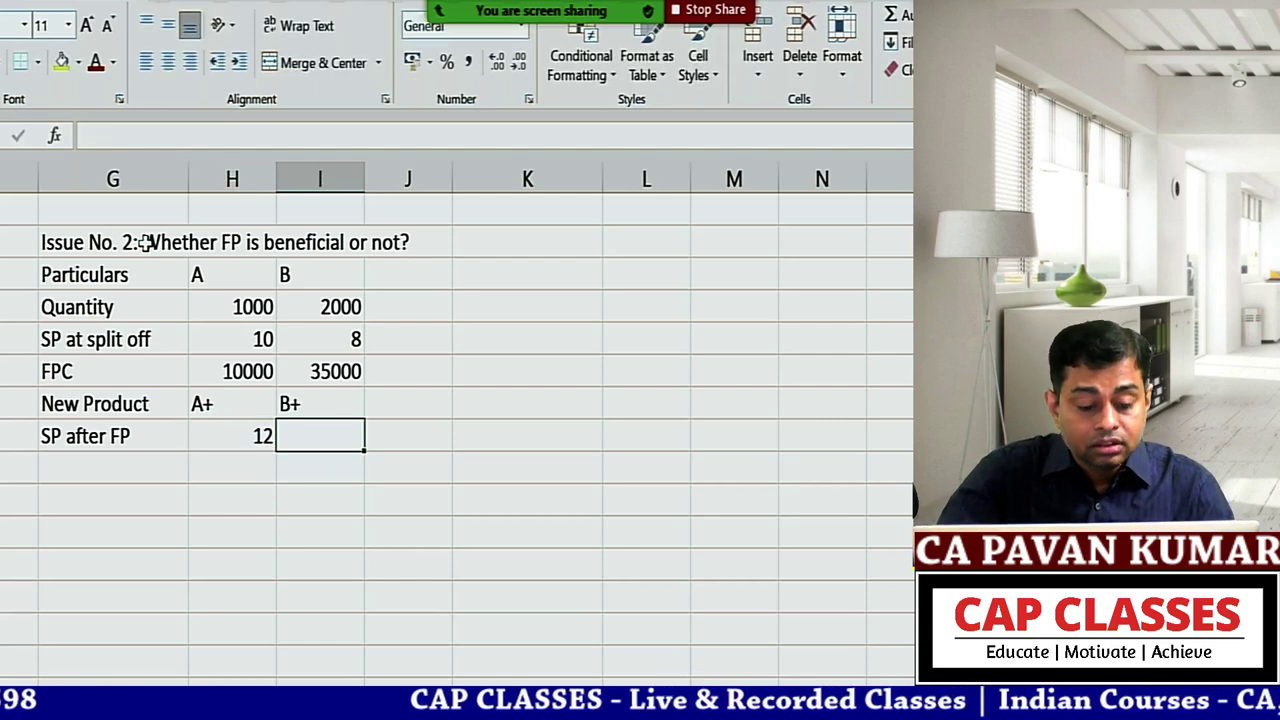
type("14")
key("Return")
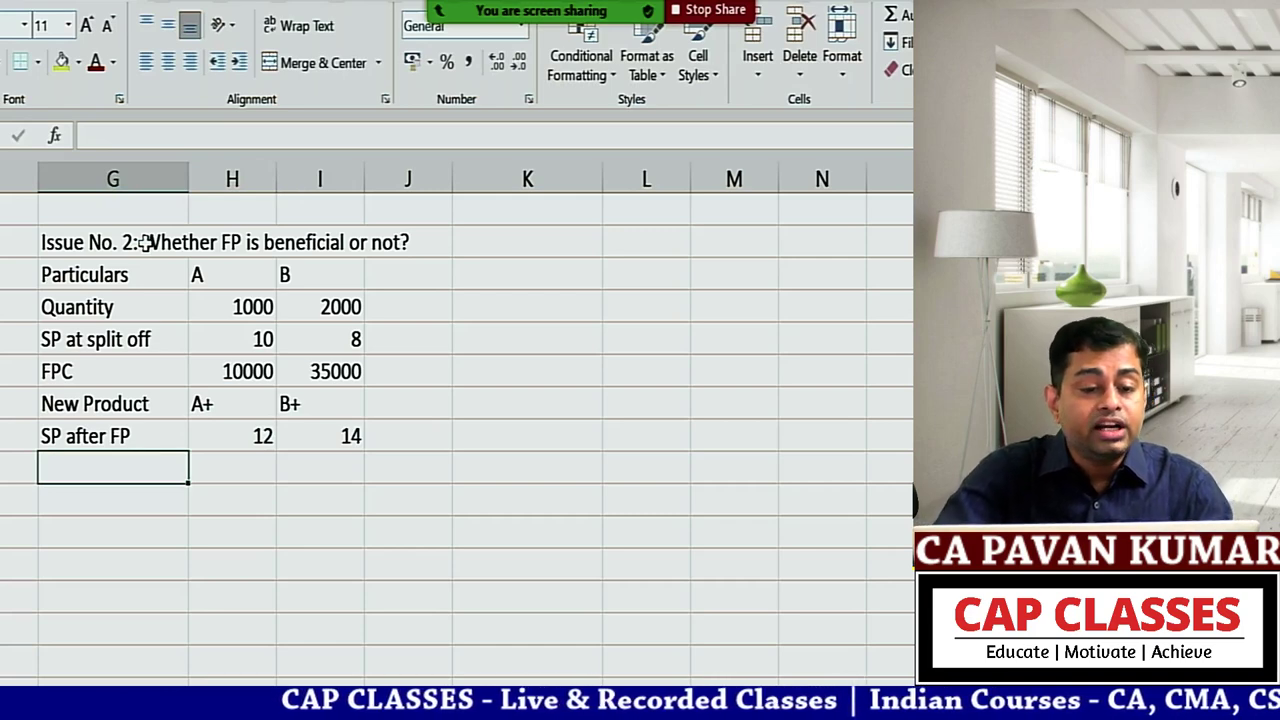
Step: Add a "Quantity" row below SP after FP with 500 for A+ and 1800 for B+
type("Quantity")
key("Tab")
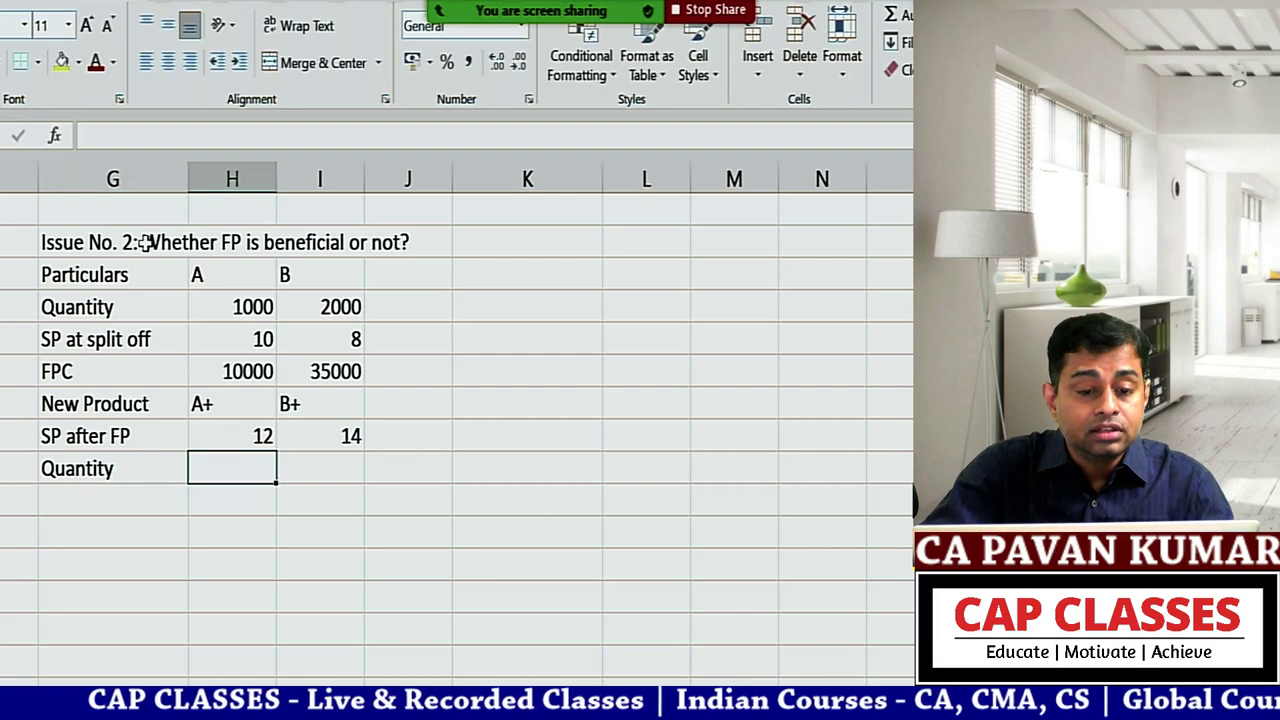
type("500")
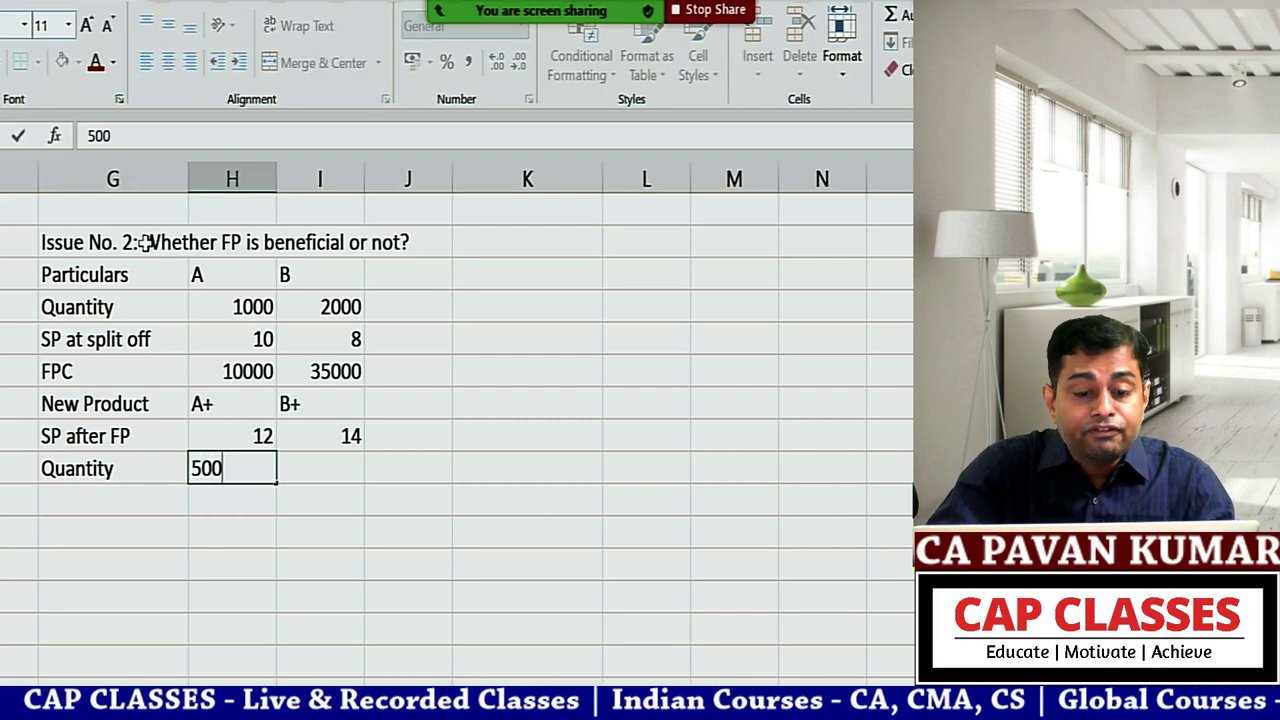
key("Tab")
type("1800")
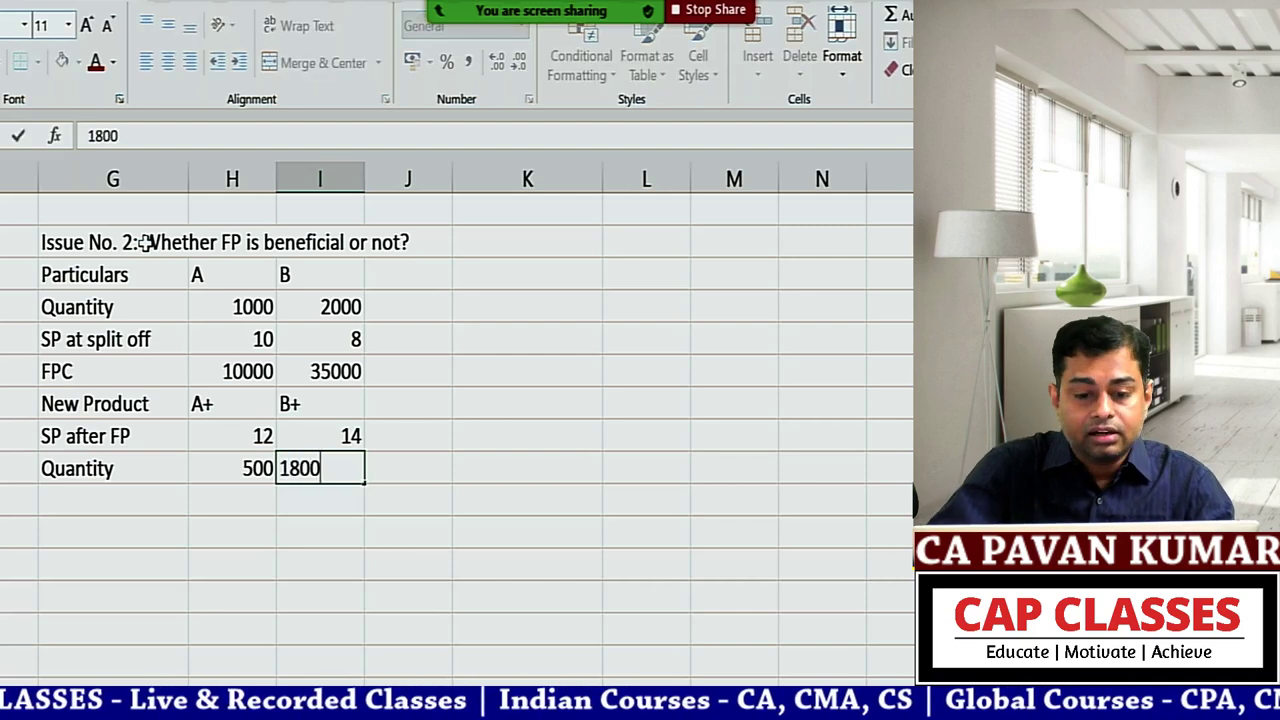
key("Return")
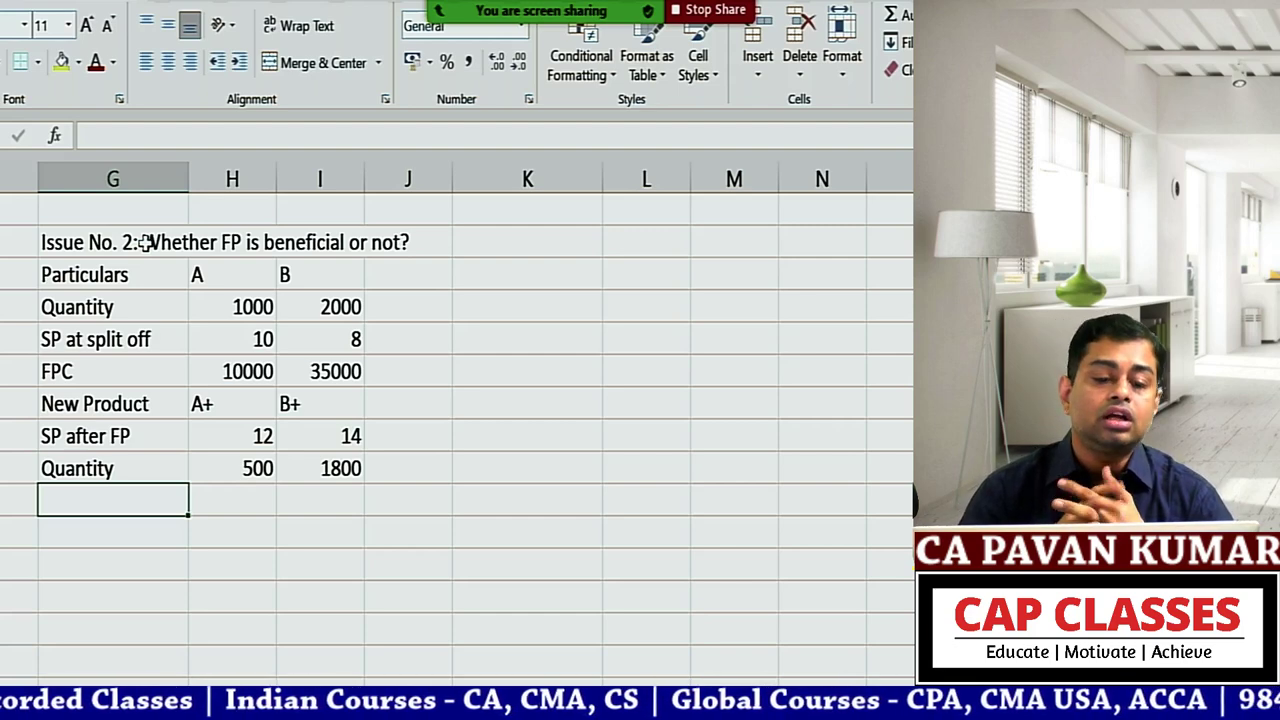
Step: Start a second table one blank row below the data, with the headers "Particulars", "A" and "B" in columns G to I
key("Down")
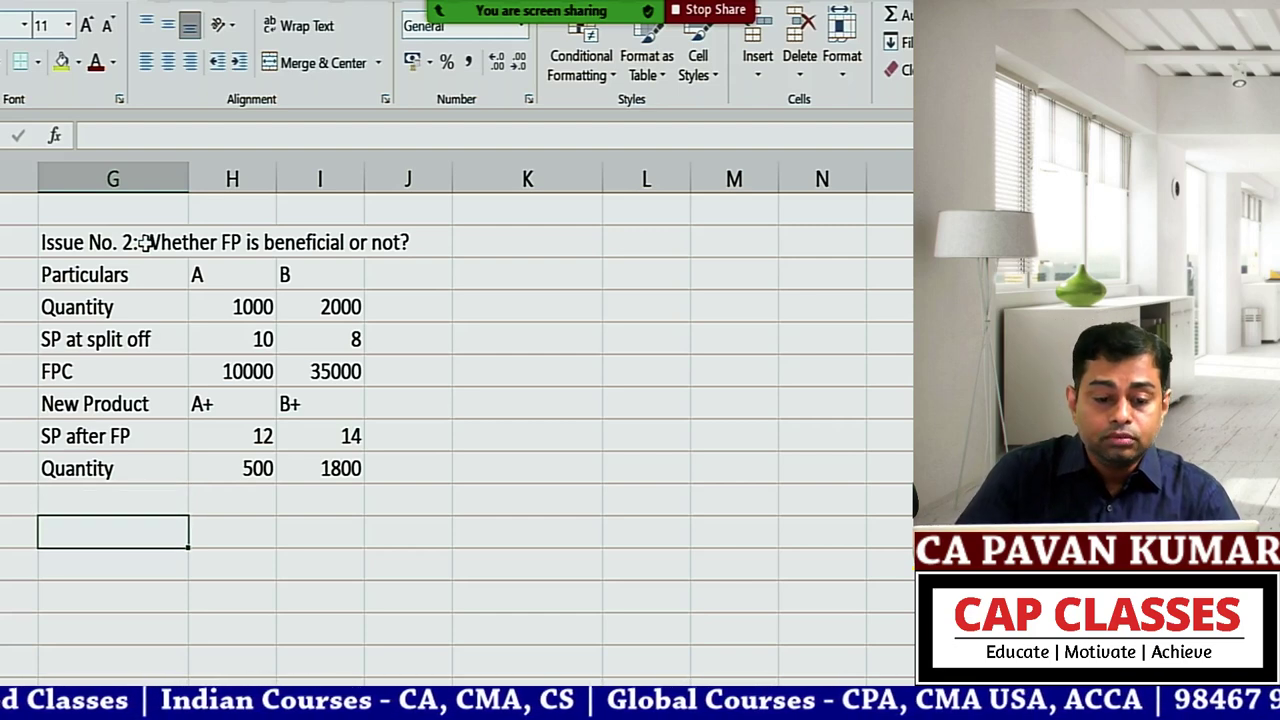
type("Particulars")
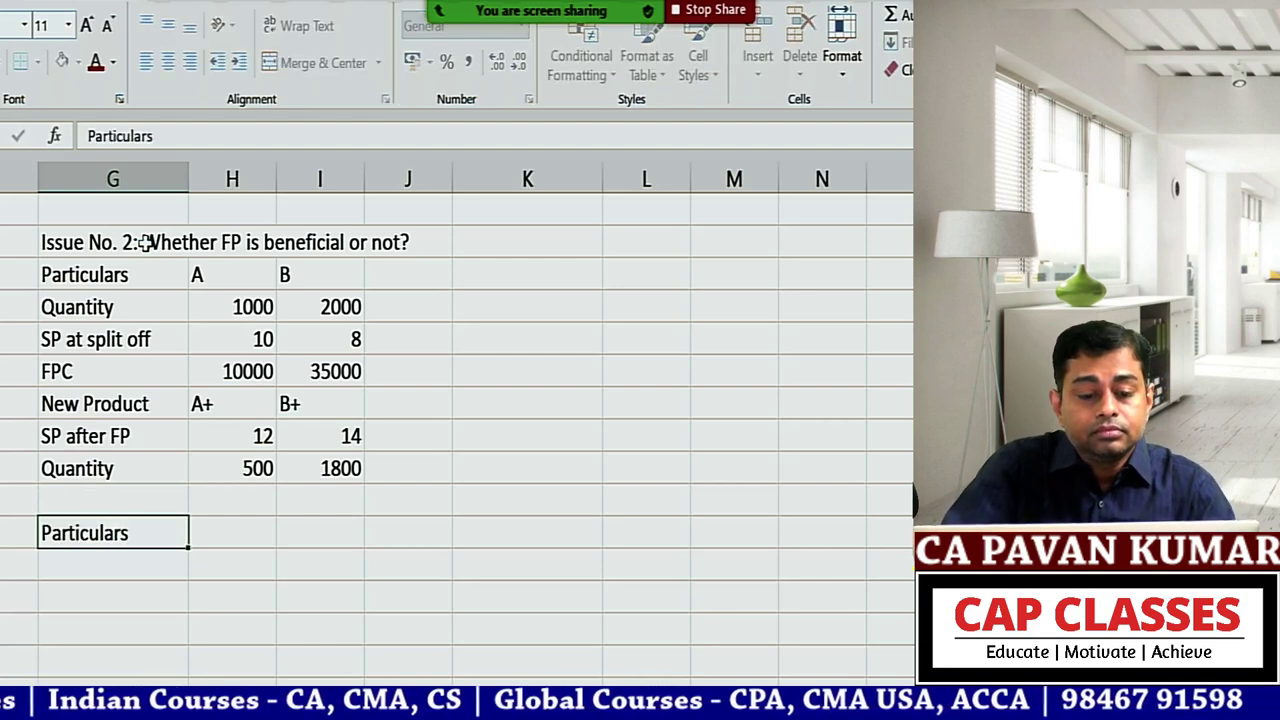
key("Tab")
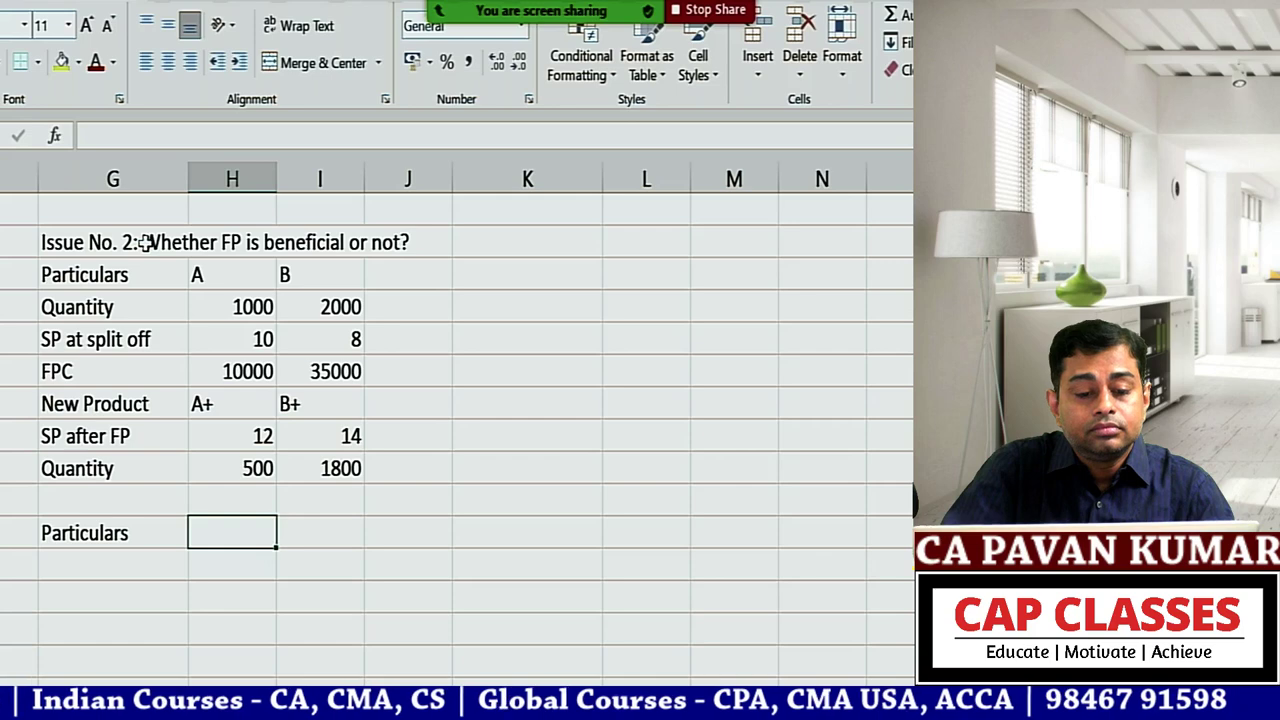
scroll(145, 242, "down", 1)
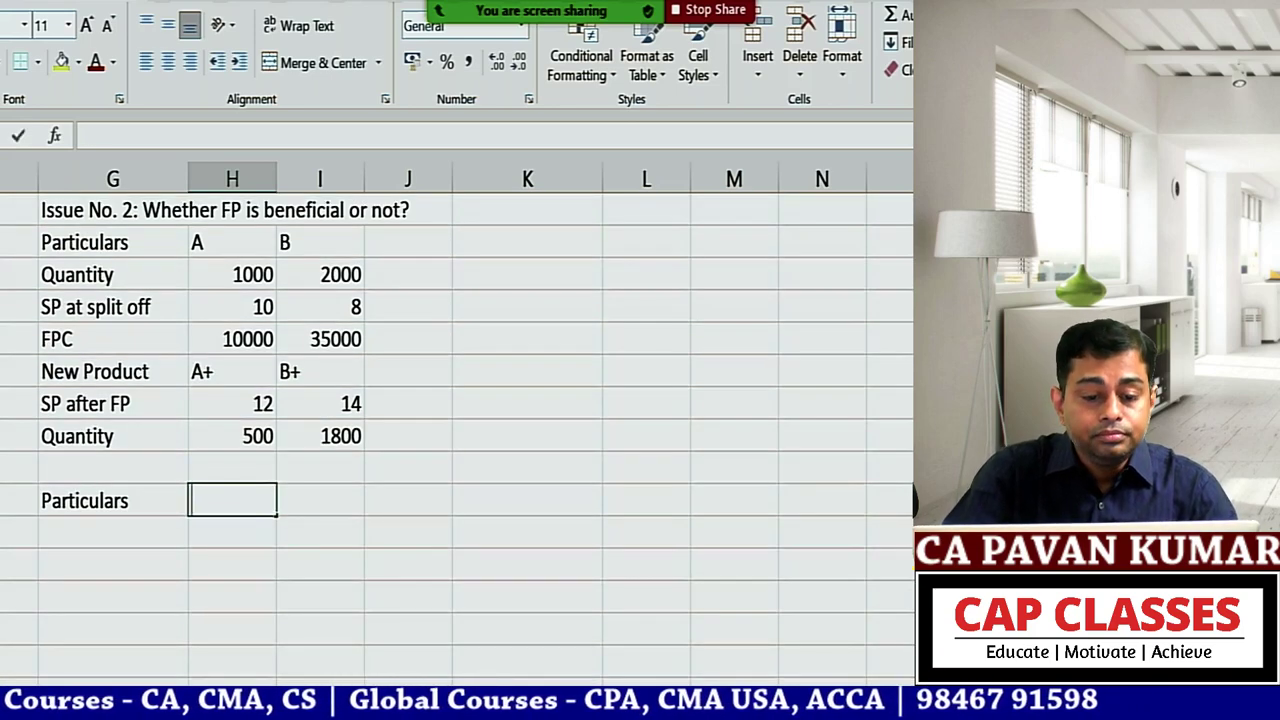
type("A")
key("Tab")
type("B")
key("Return")
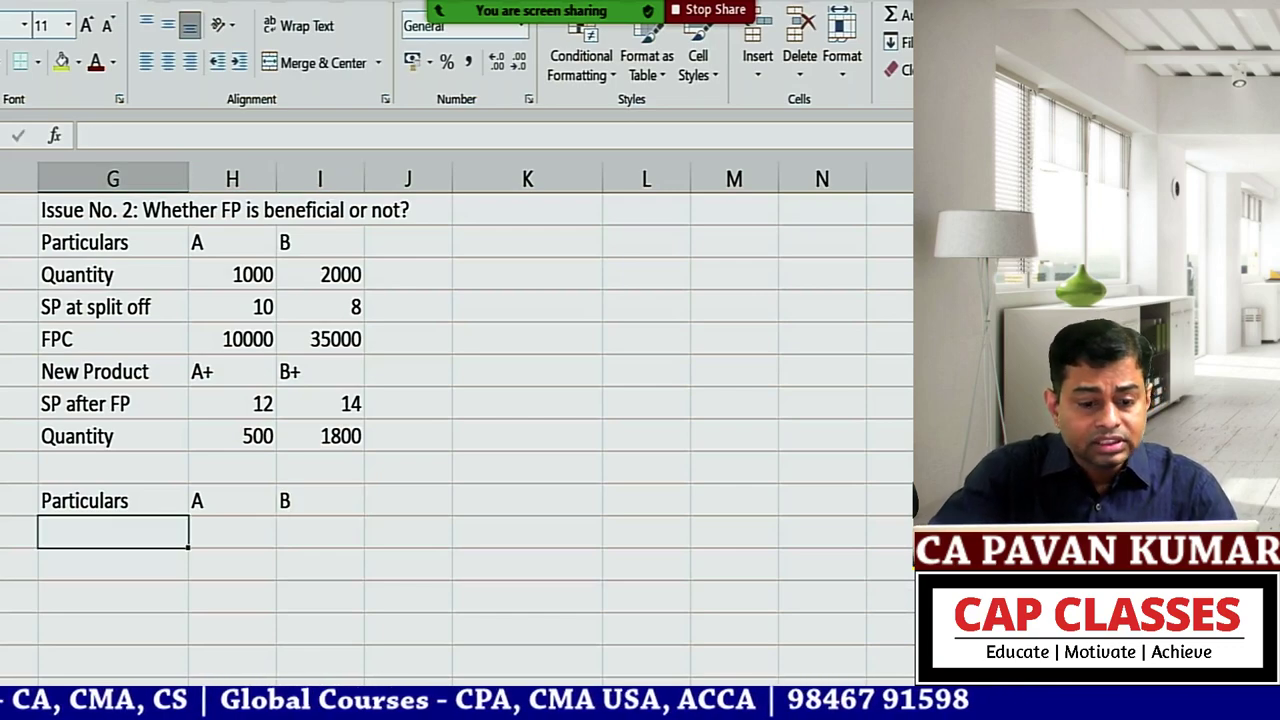
Step: Add an "SR if not FP" row to the second table with 10000 for A and the working "1000*10" beneath it
type("SR if ")
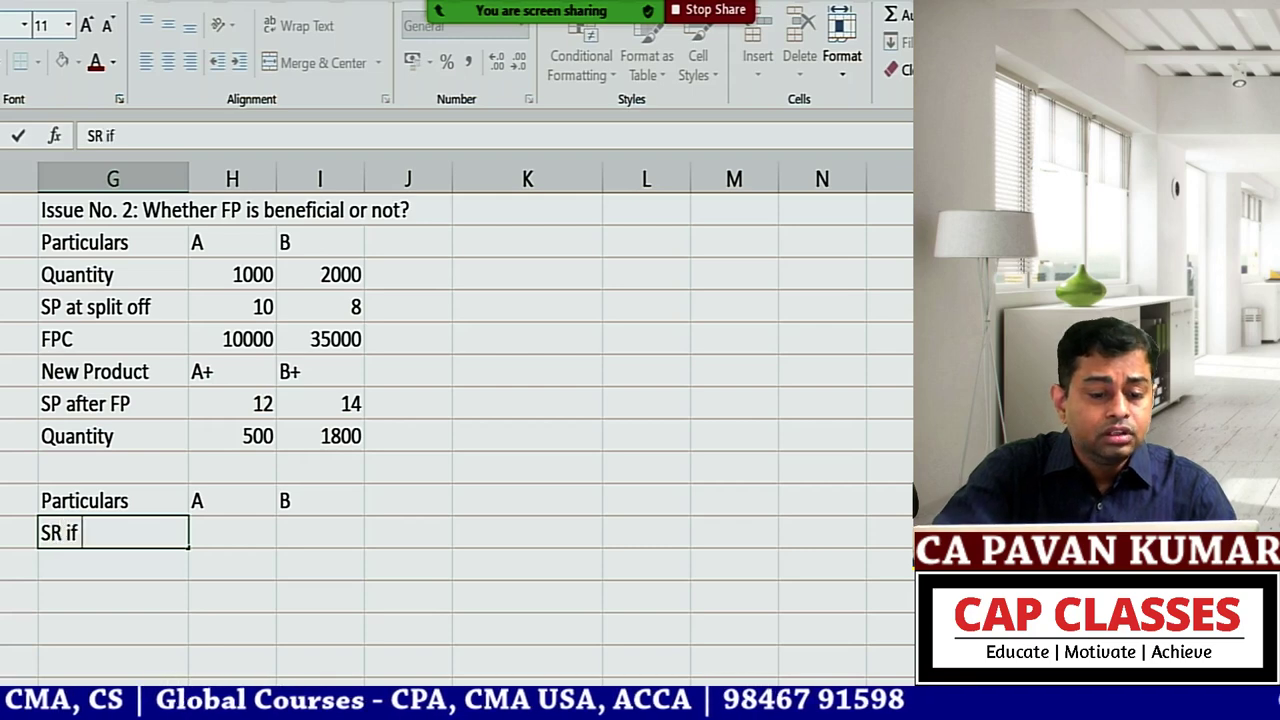
type("not F")
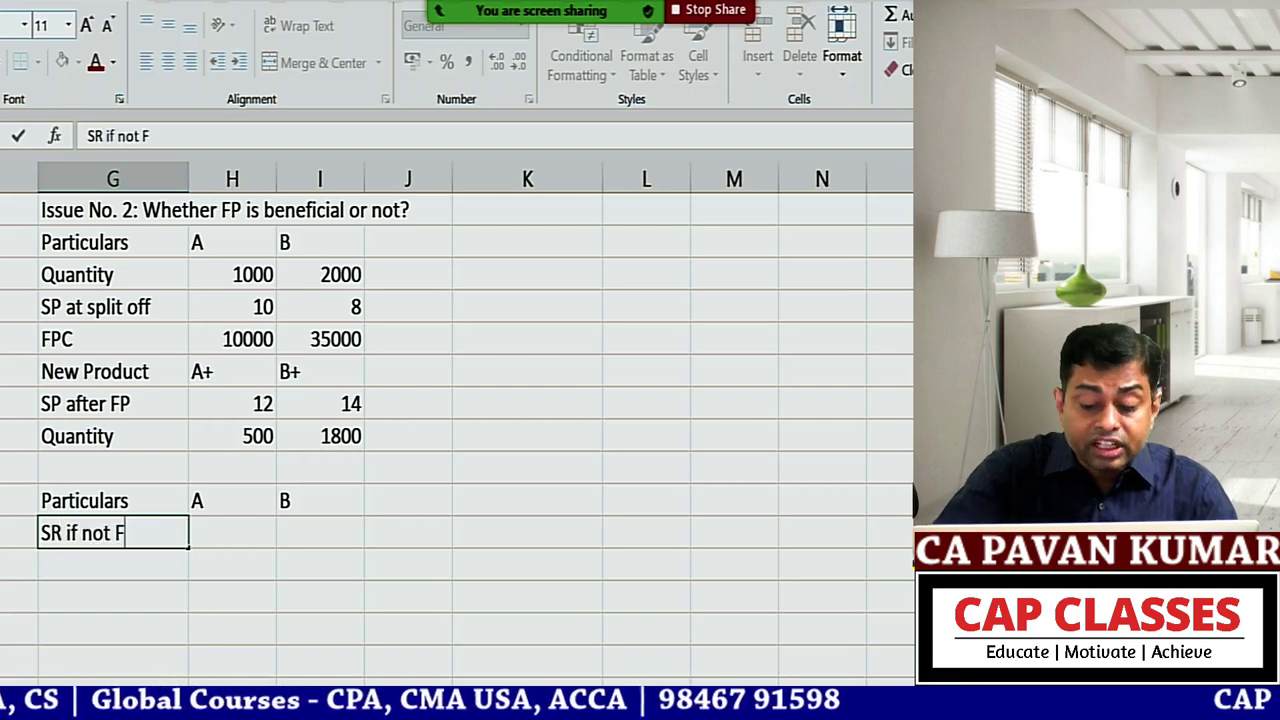
type("P")
key("Tab")
scroll(457, 410, "down", 1)
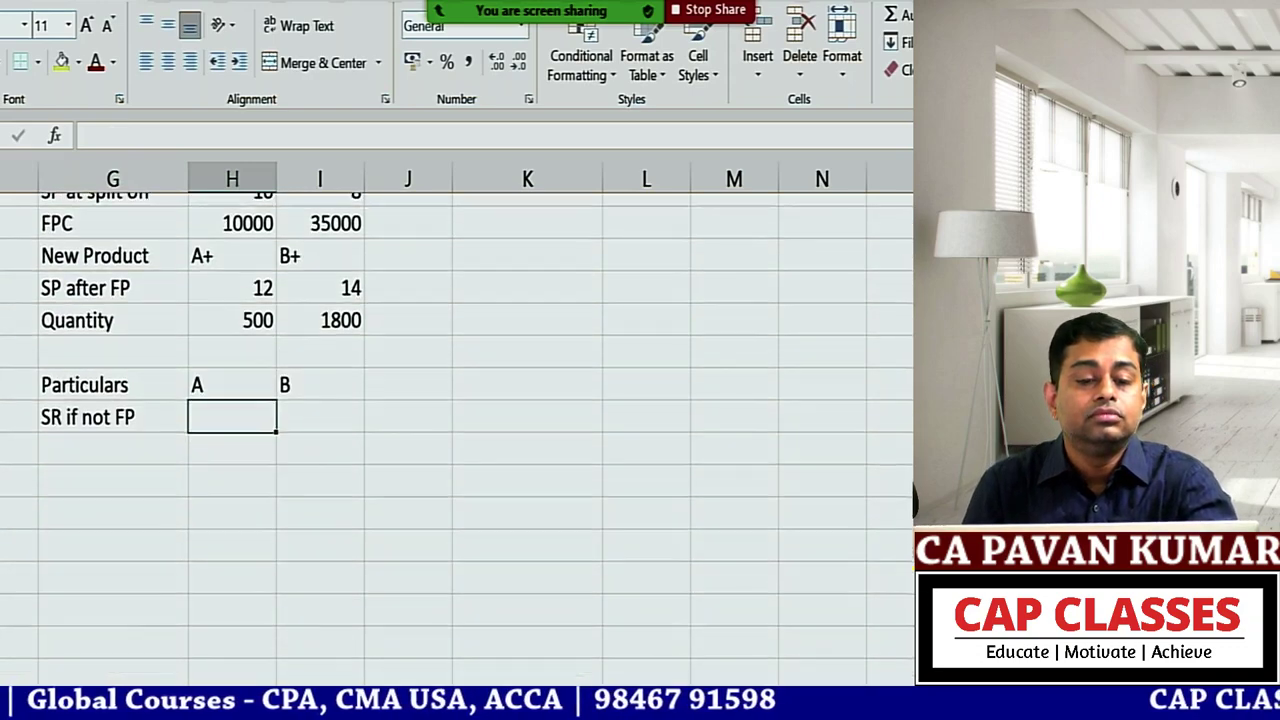
scroll(457, 410, "up", 1)
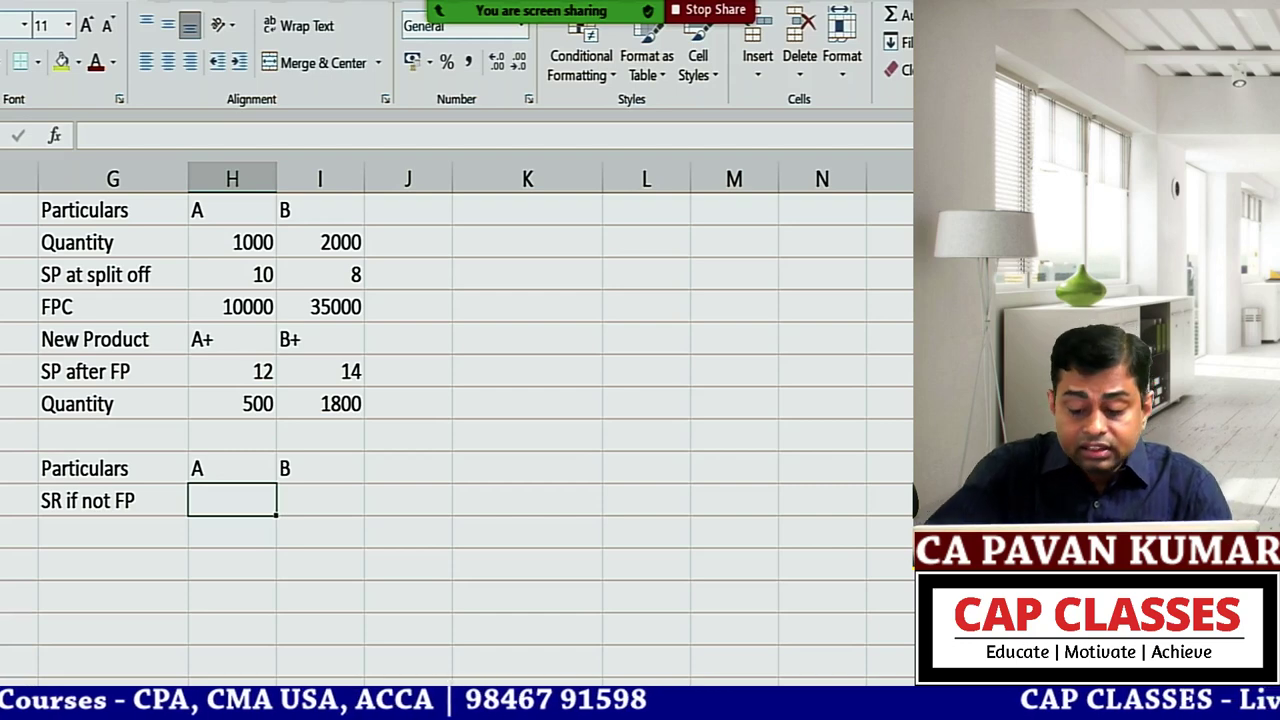
left_click(232, 532)
type("1000")
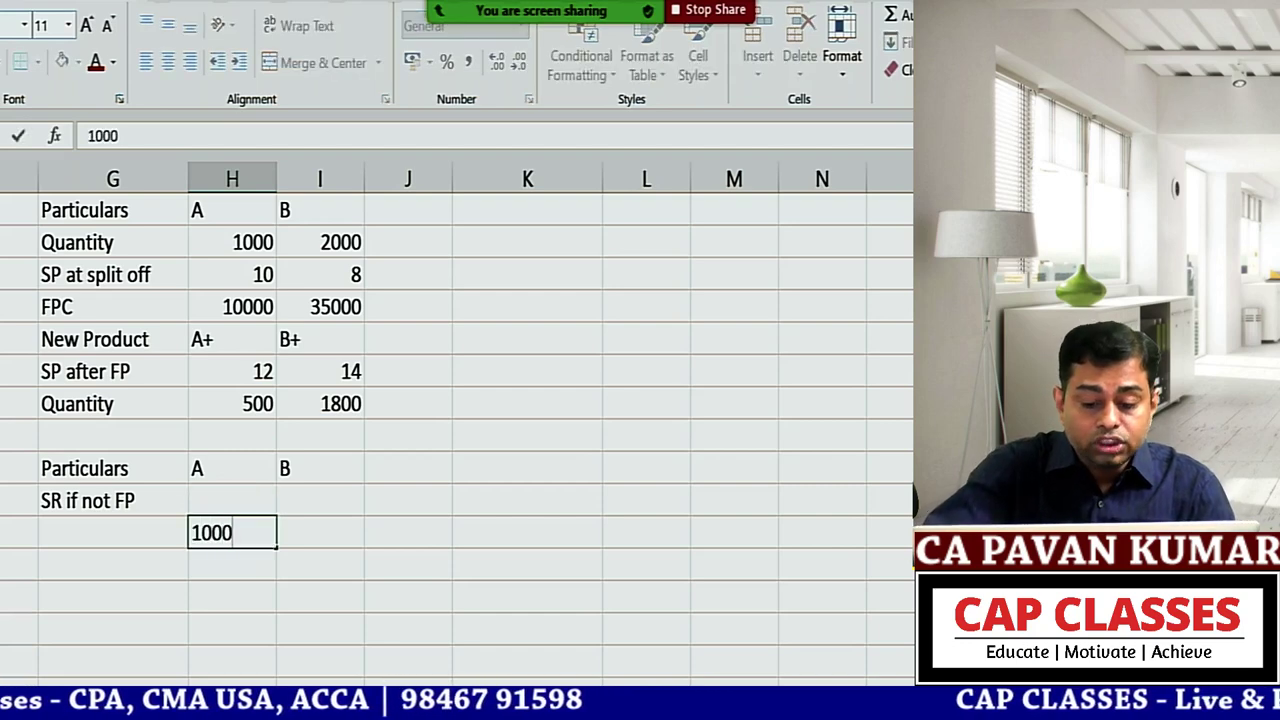
type("*10")
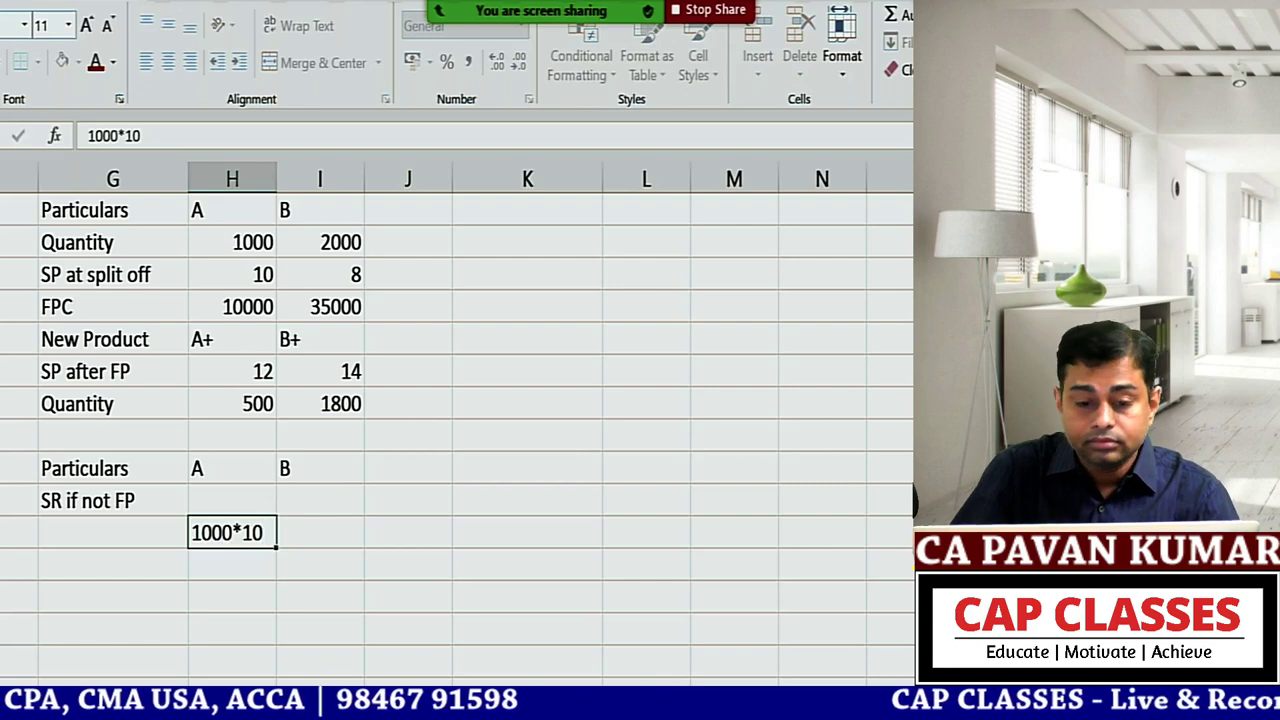
left_click(232, 500)
type("10000")
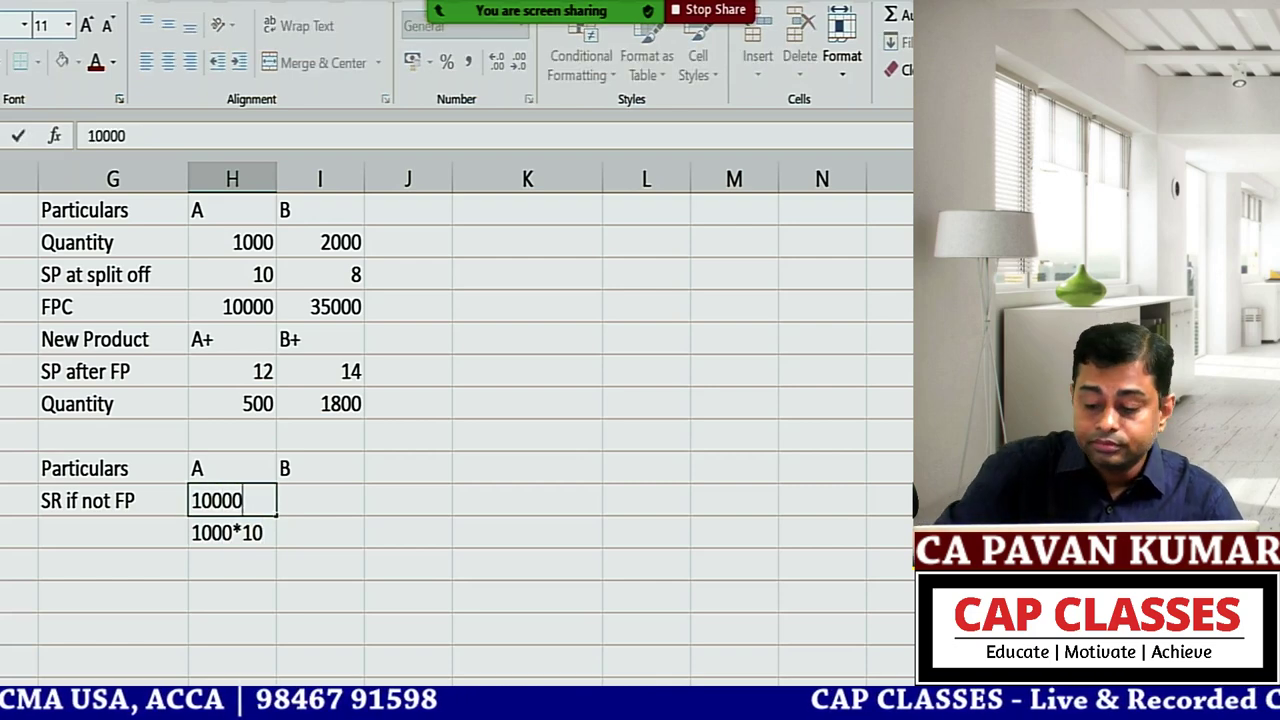
key("ctrl+Return")
Step: Enter 16000 for B in the SR if not FP row, with the working "2000*8" beneath it
left_click(320, 532)
type("2")
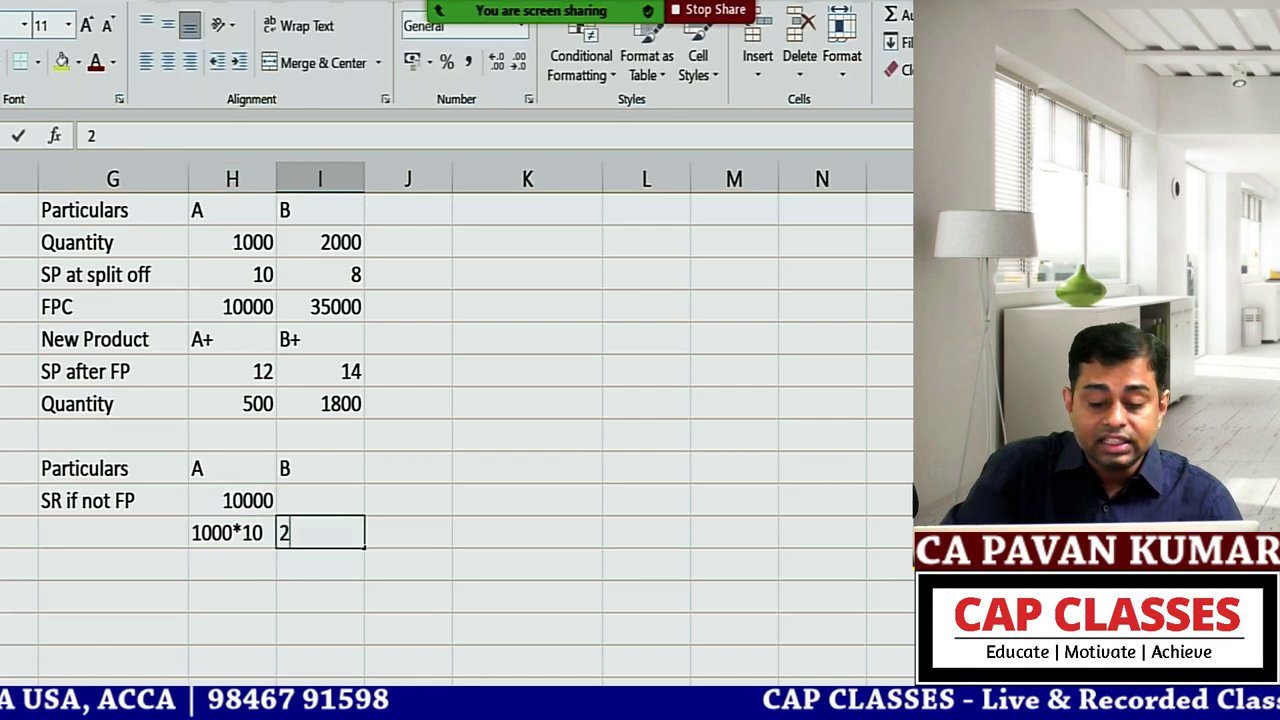
type("000*8")
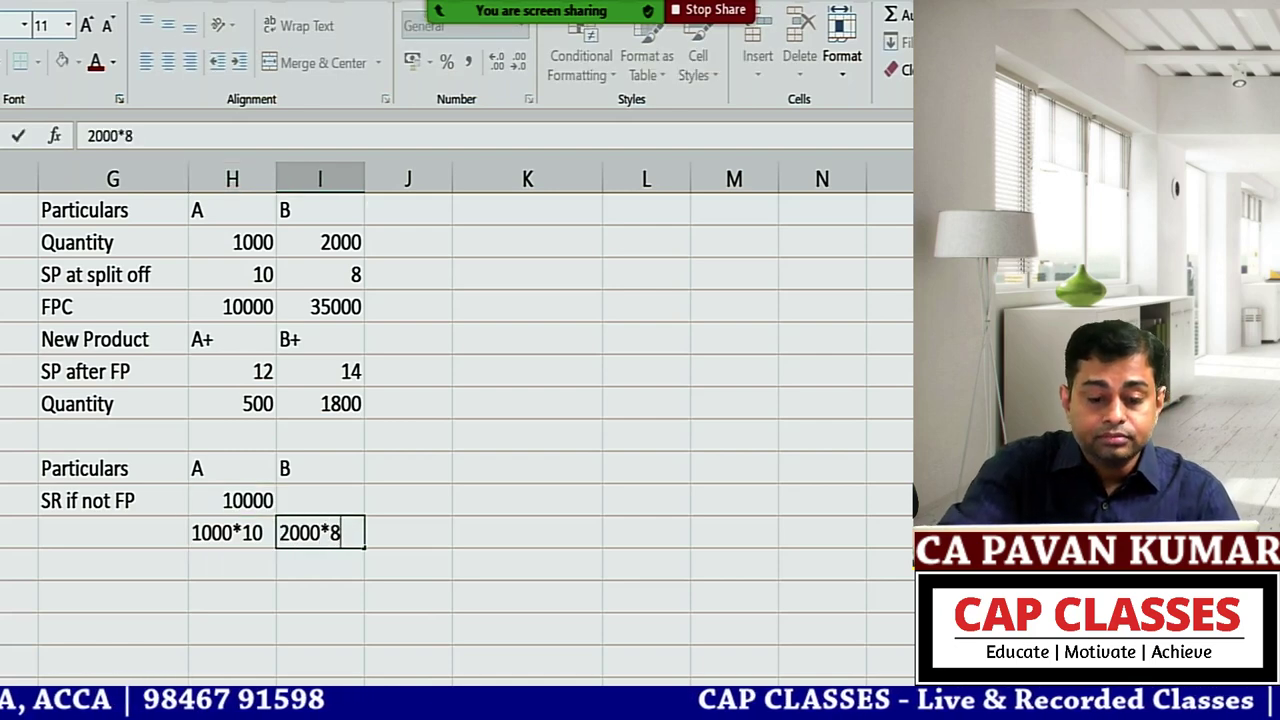
left_click(320, 500)
type("16000")
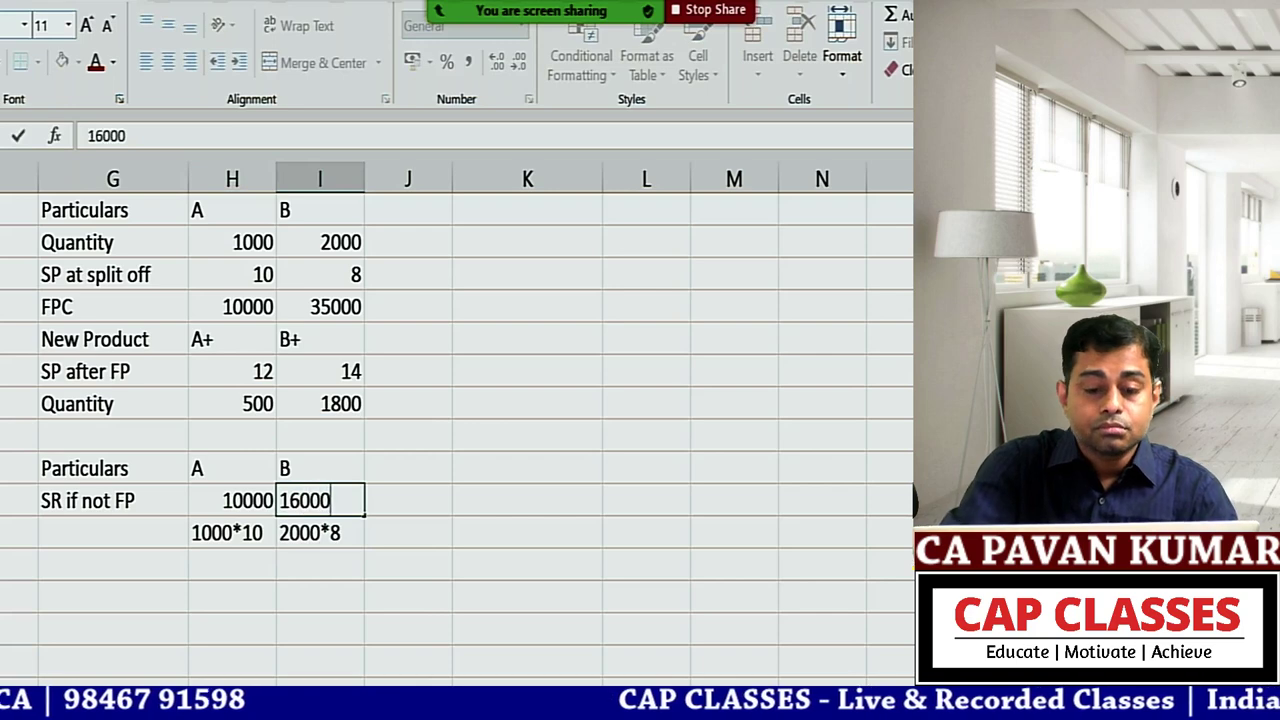
key("ctrl+Return")
left_click(320, 532)
Step: Label a row "SR after FP" below the workings and enter the working "500*12" beneath it in A's column
left_click(112, 565)
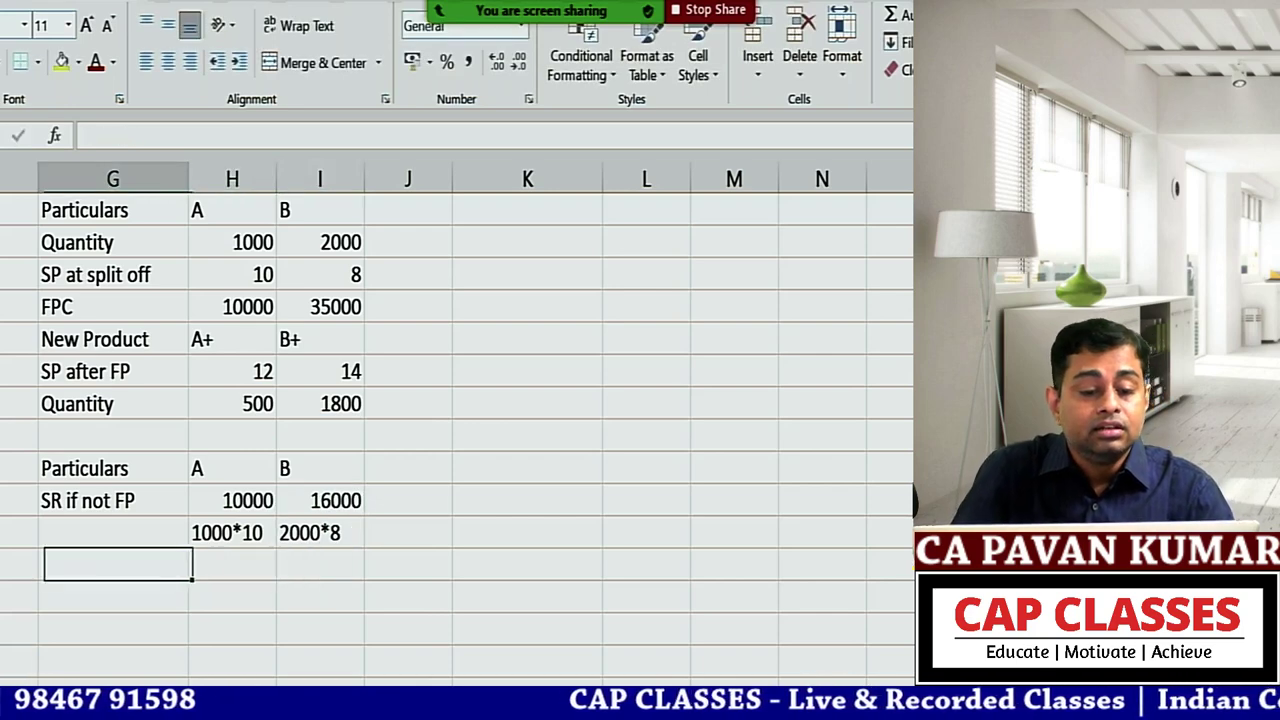
type("SR after FP")
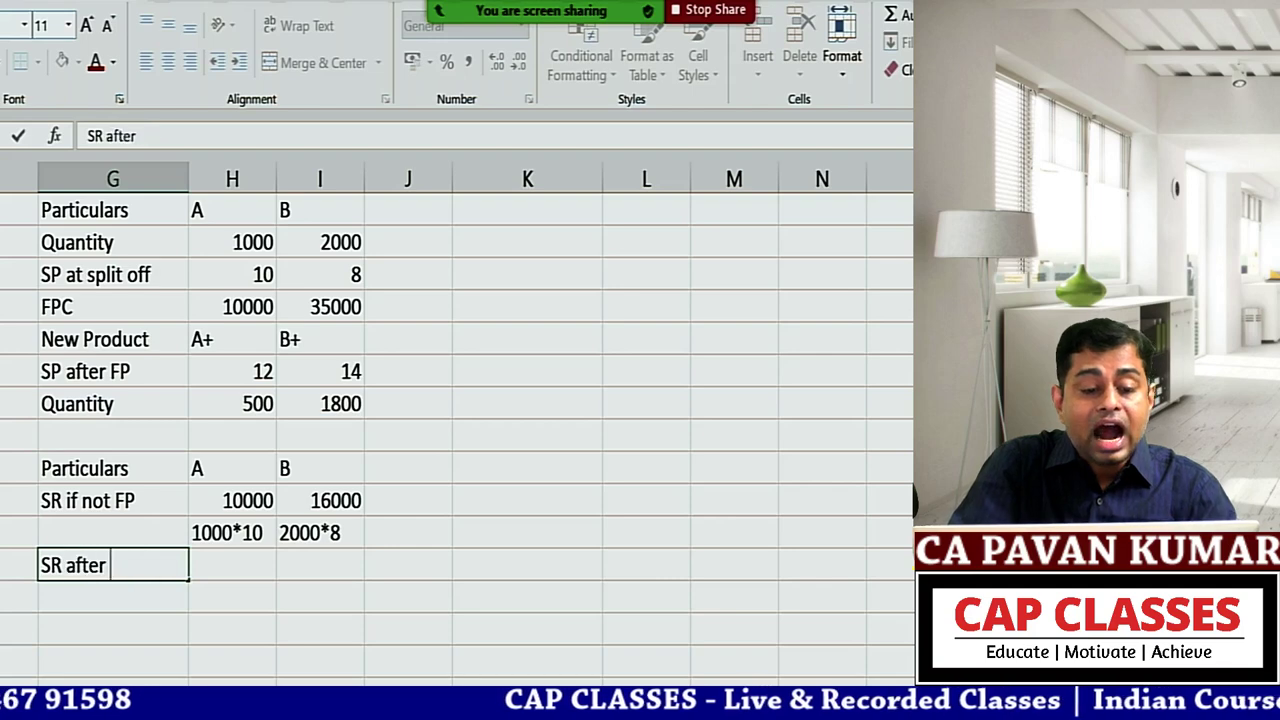
key("Tab")
left_click(232, 597)
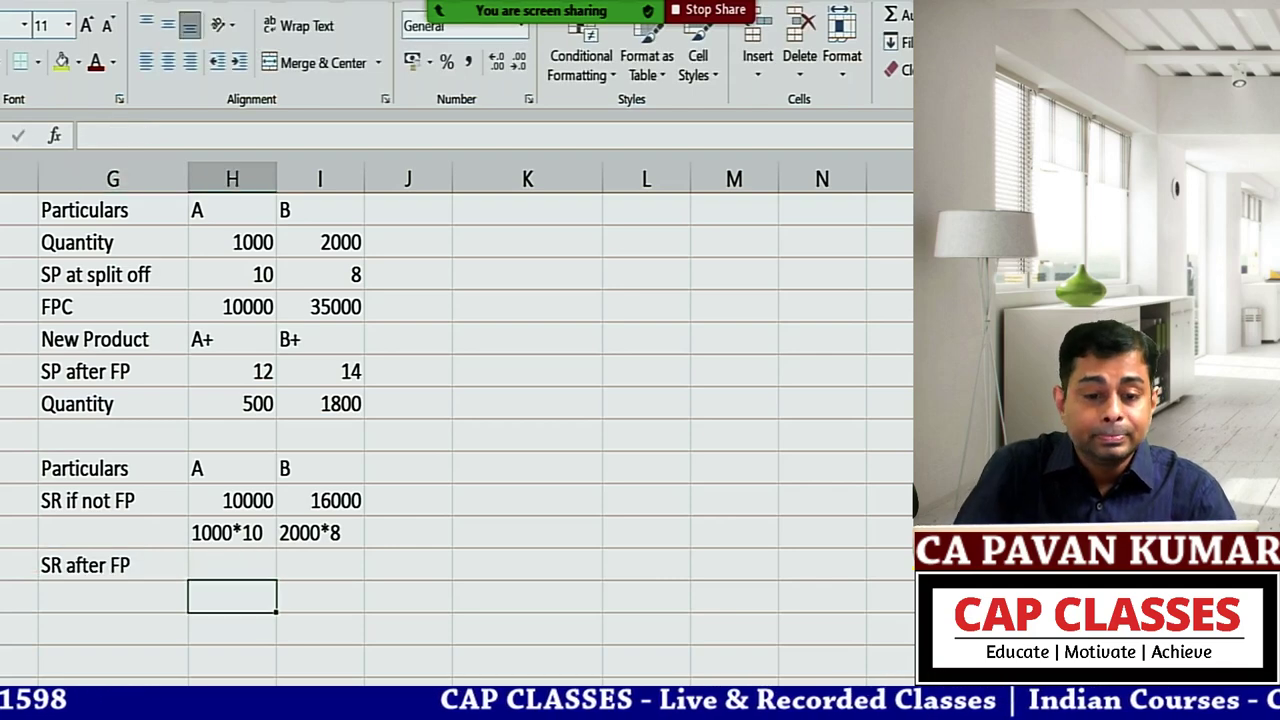
type("50")
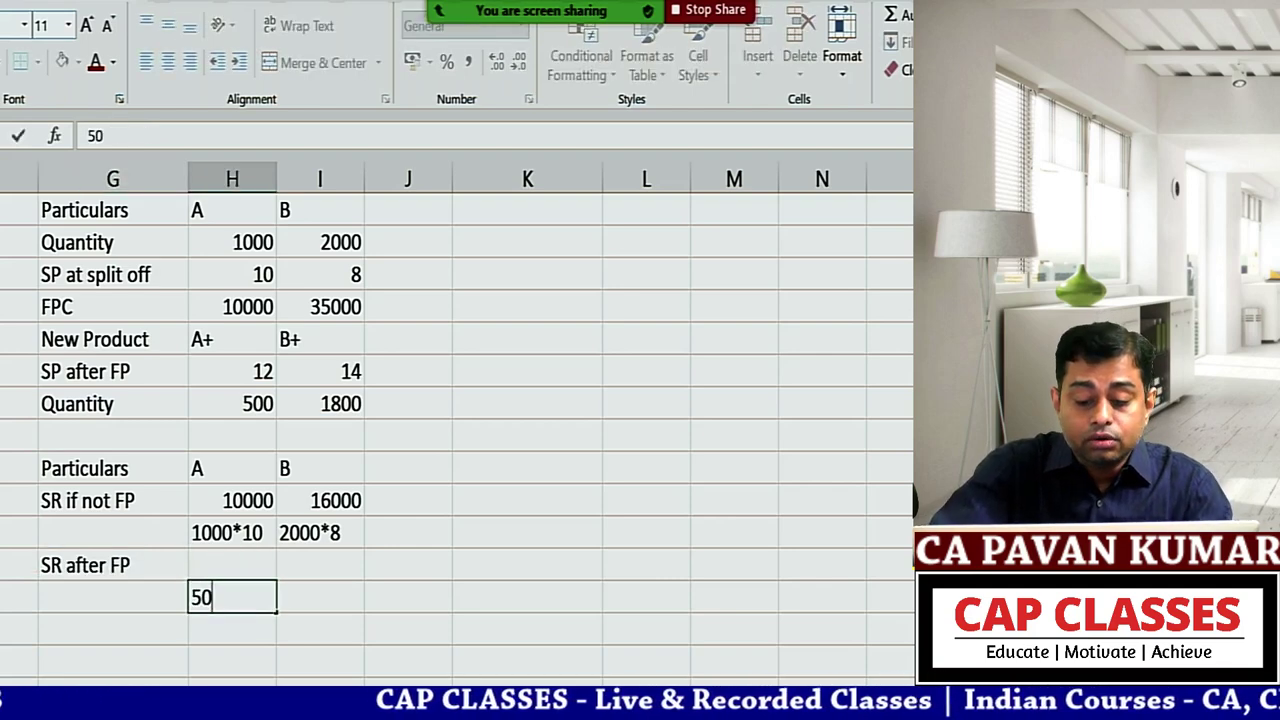
type("0*12")
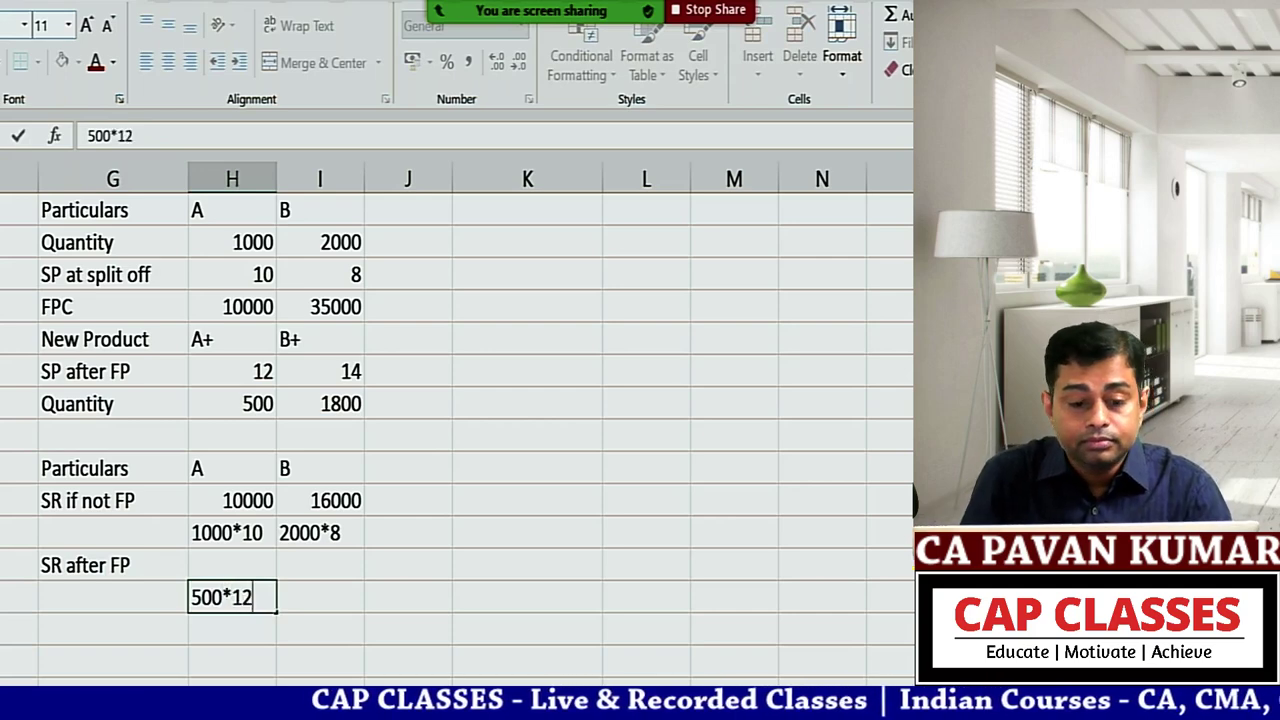
left_click(232, 565)
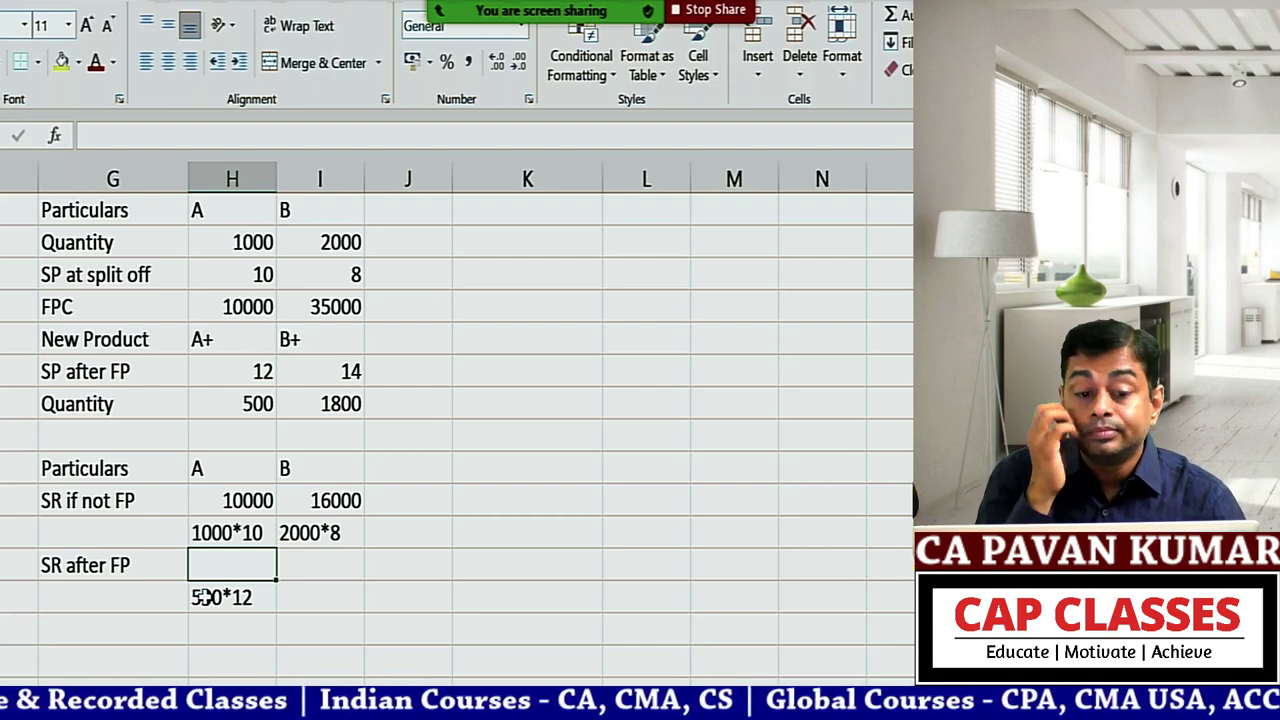
Step: Change A+ in the data table to a selling price after FP of 18 and a quantity of 800
left_click(262, 310)
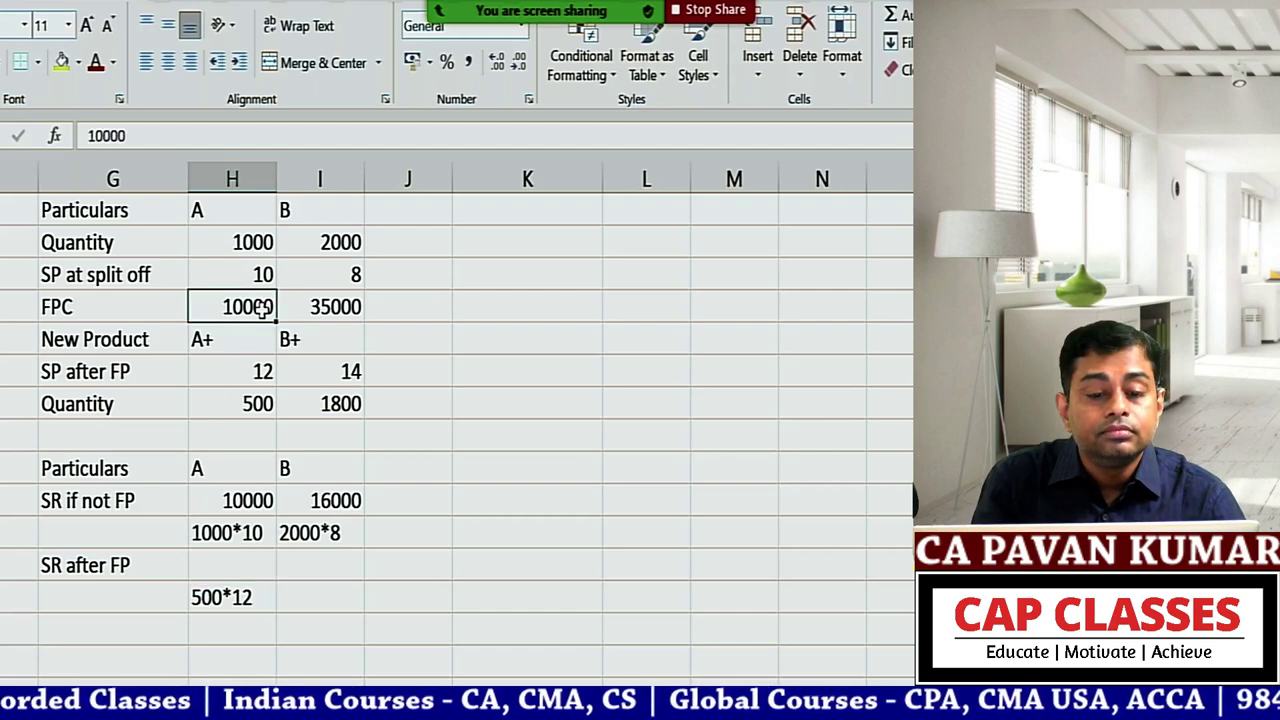
left_click(262, 372)
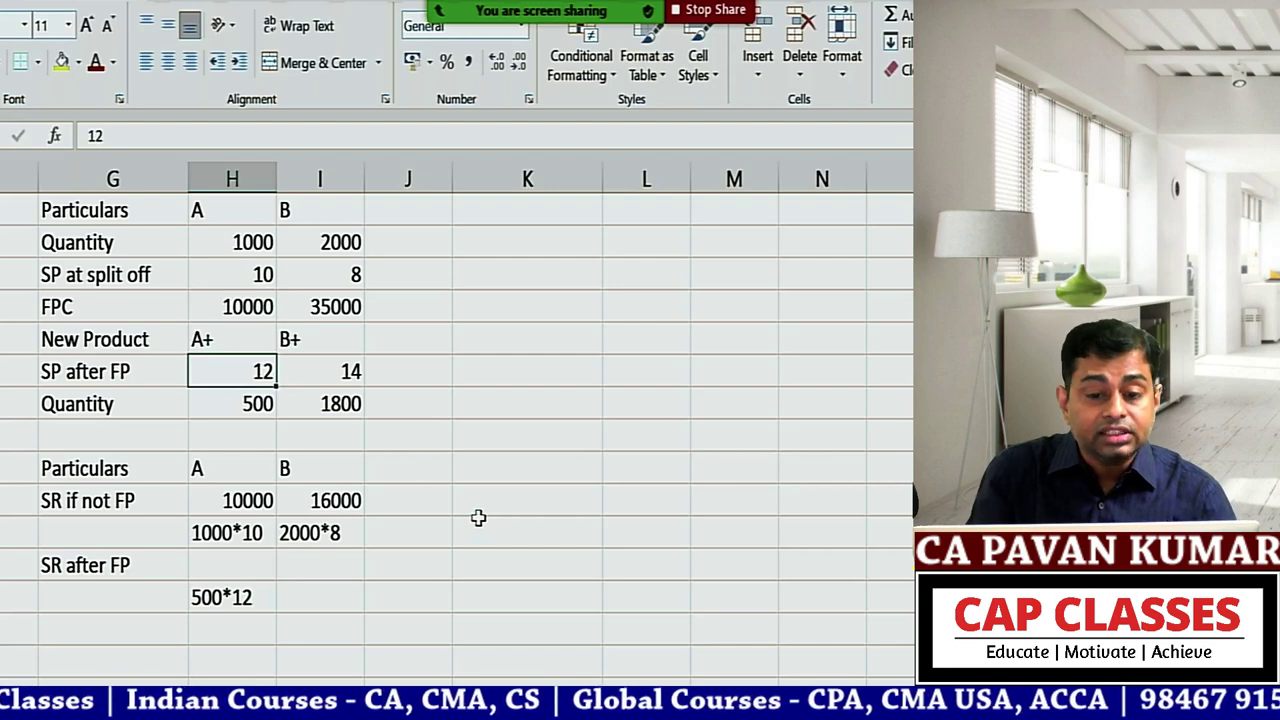
type("18")
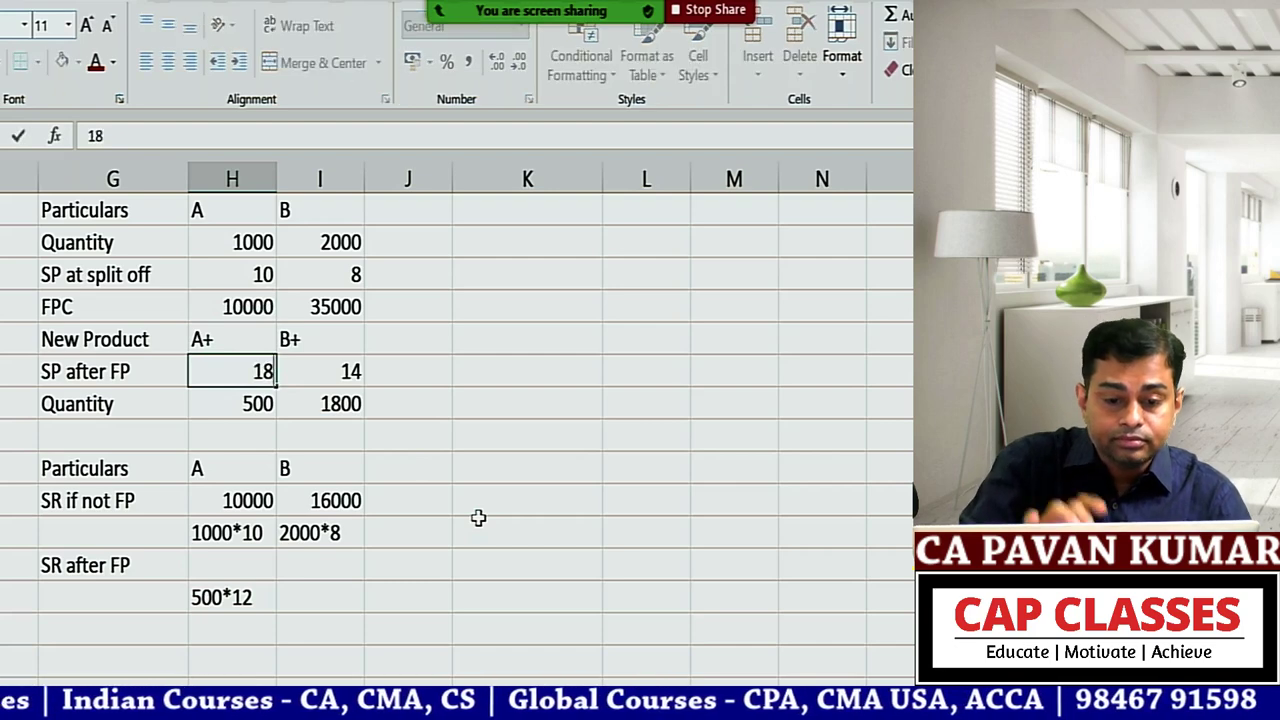
key("Return")
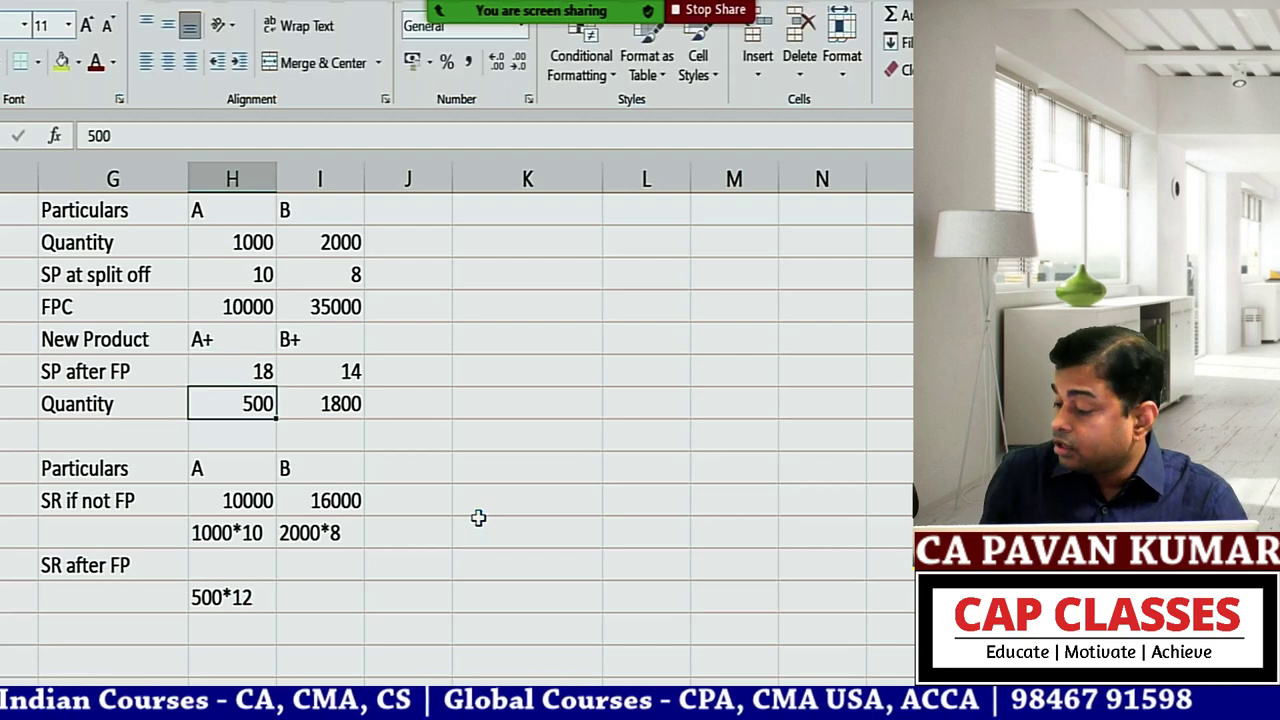
type("800")
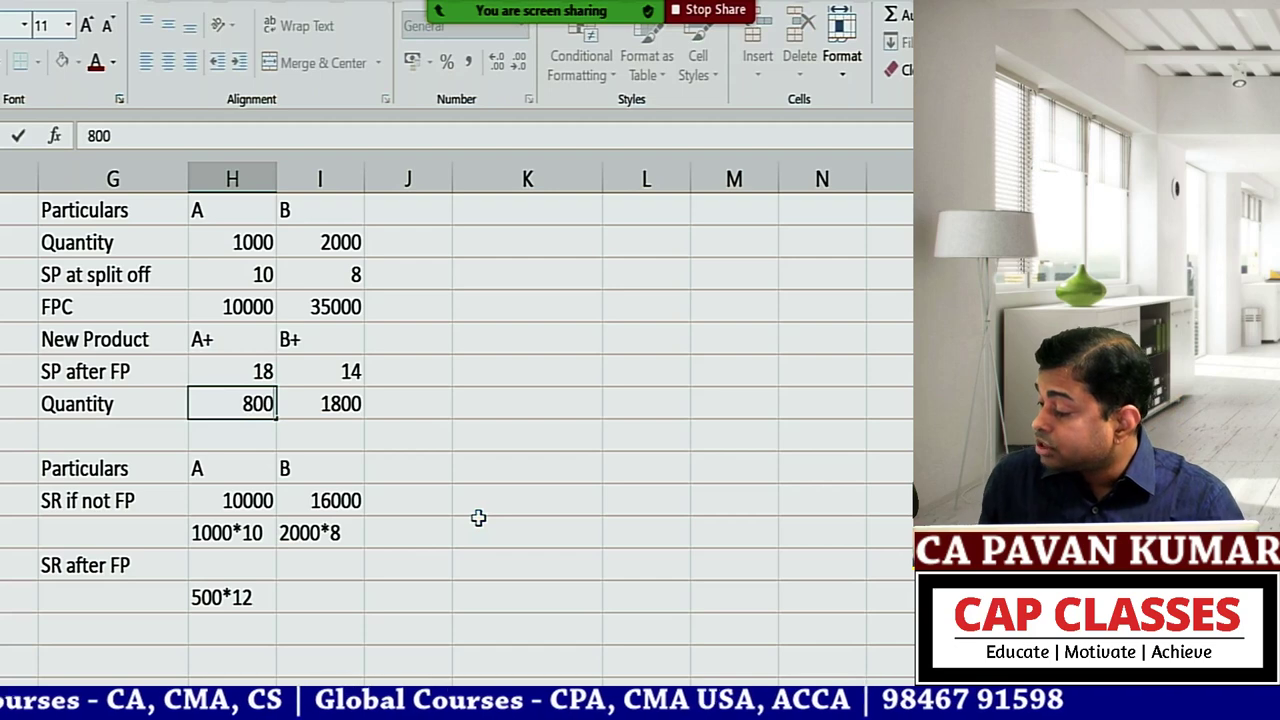
Step: Replace A's working under SR after FP with "800*18" and enter 14400 as A's SR after FP
left_click(245, 596)
type("80")
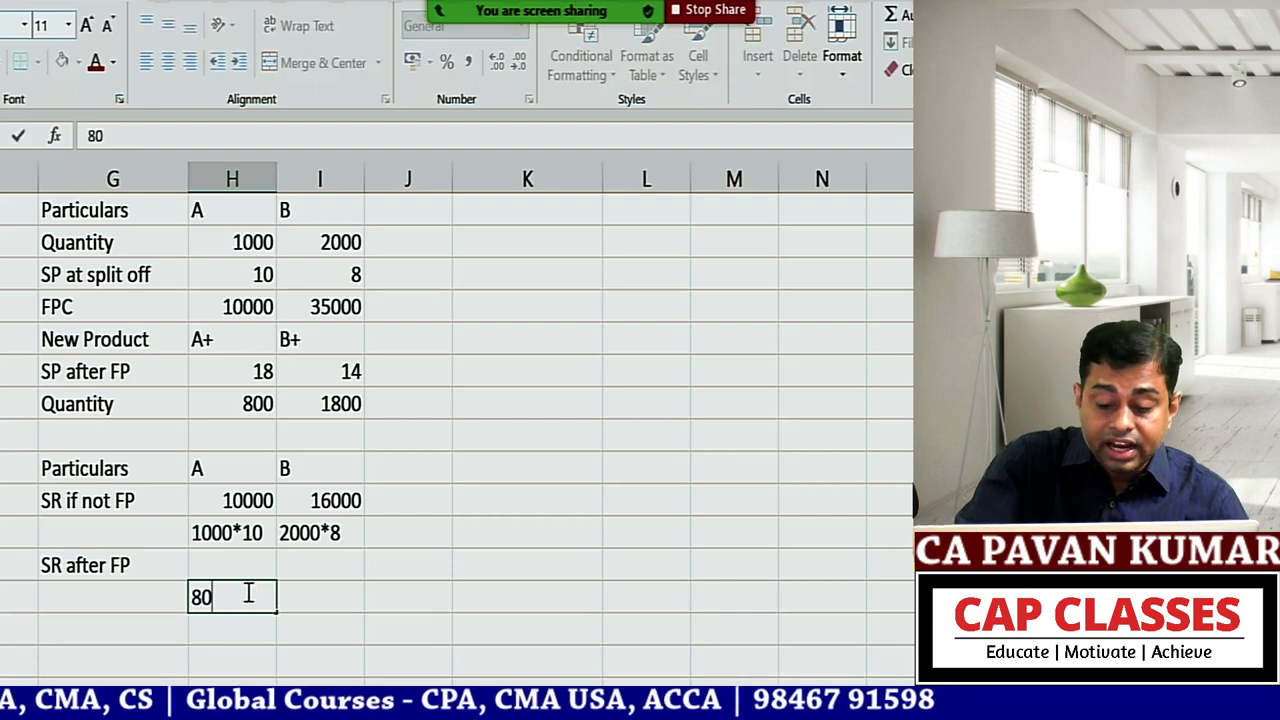
type("0*1d8")
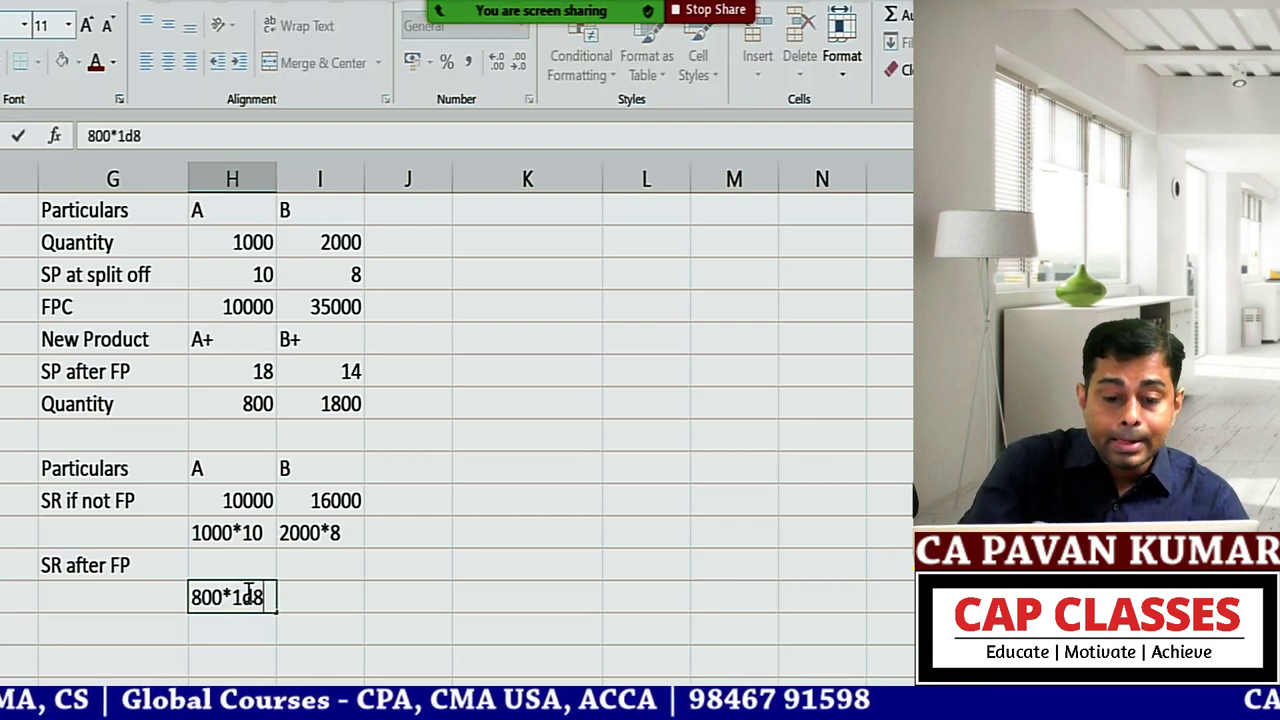
key("BackSpace")
key("BackSpace")
type("8")
key("Up")
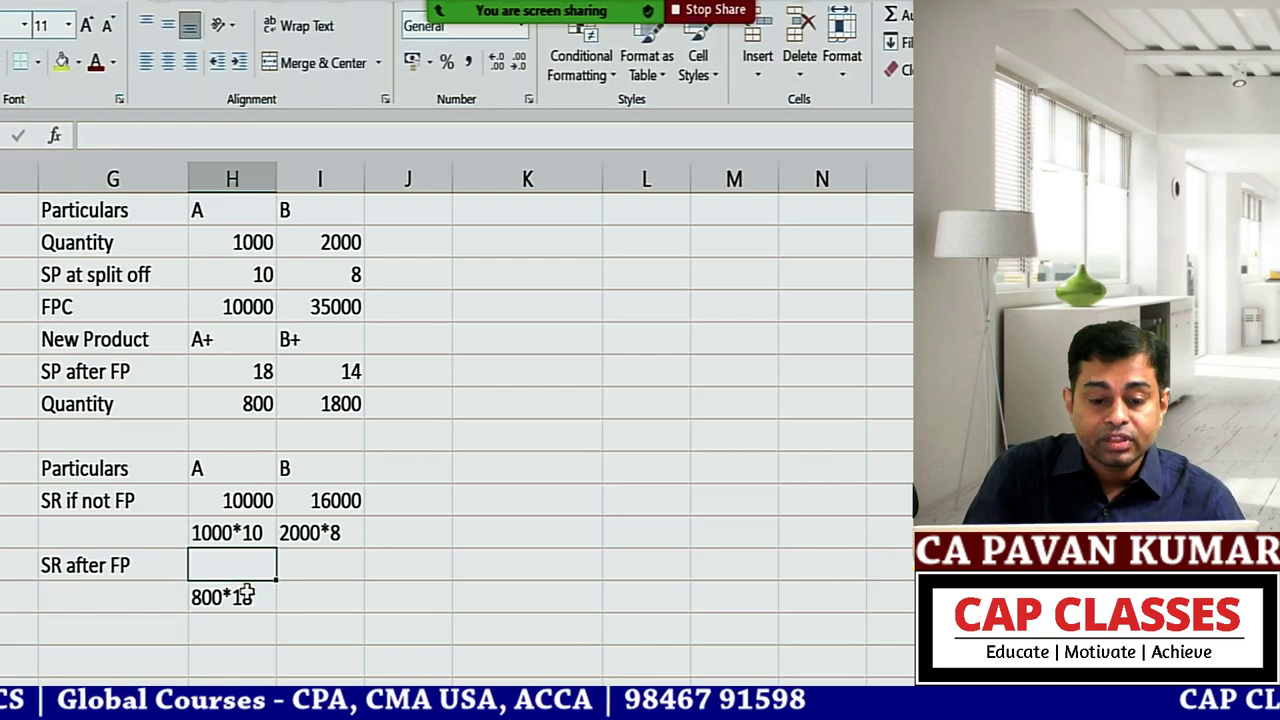
type("144")
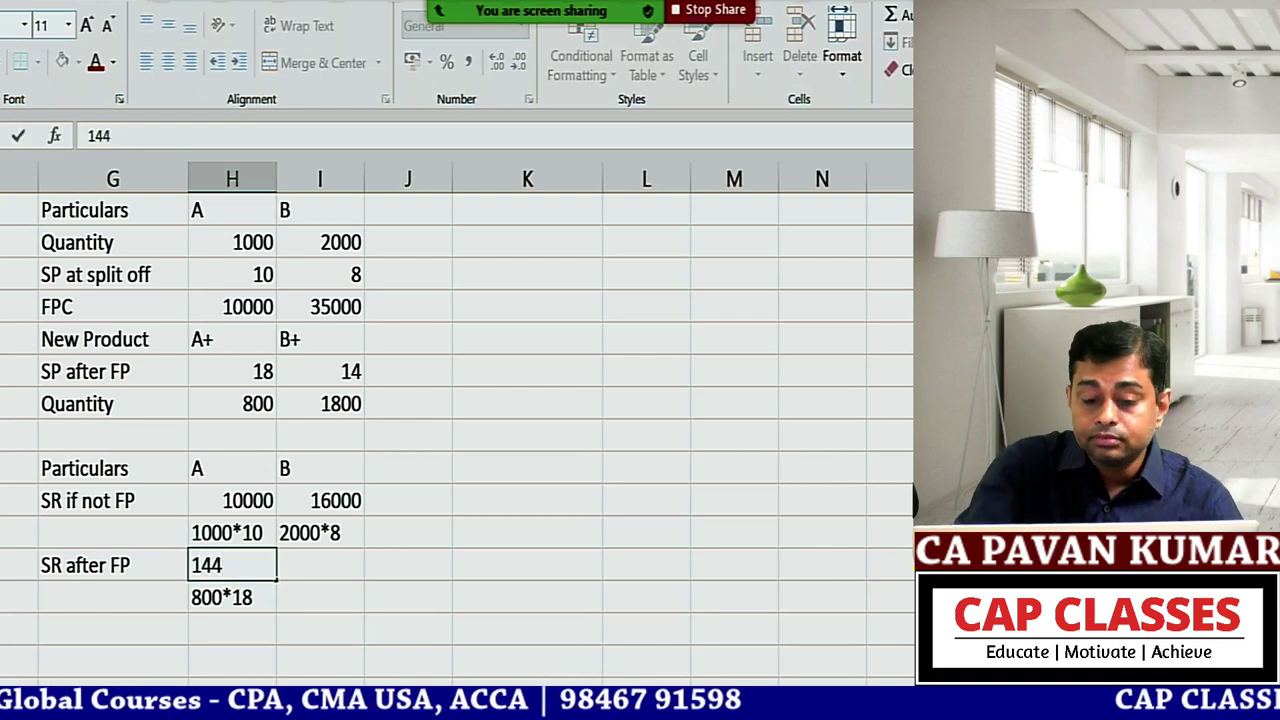
type("00")
key("Return")
left_click(320, 597)
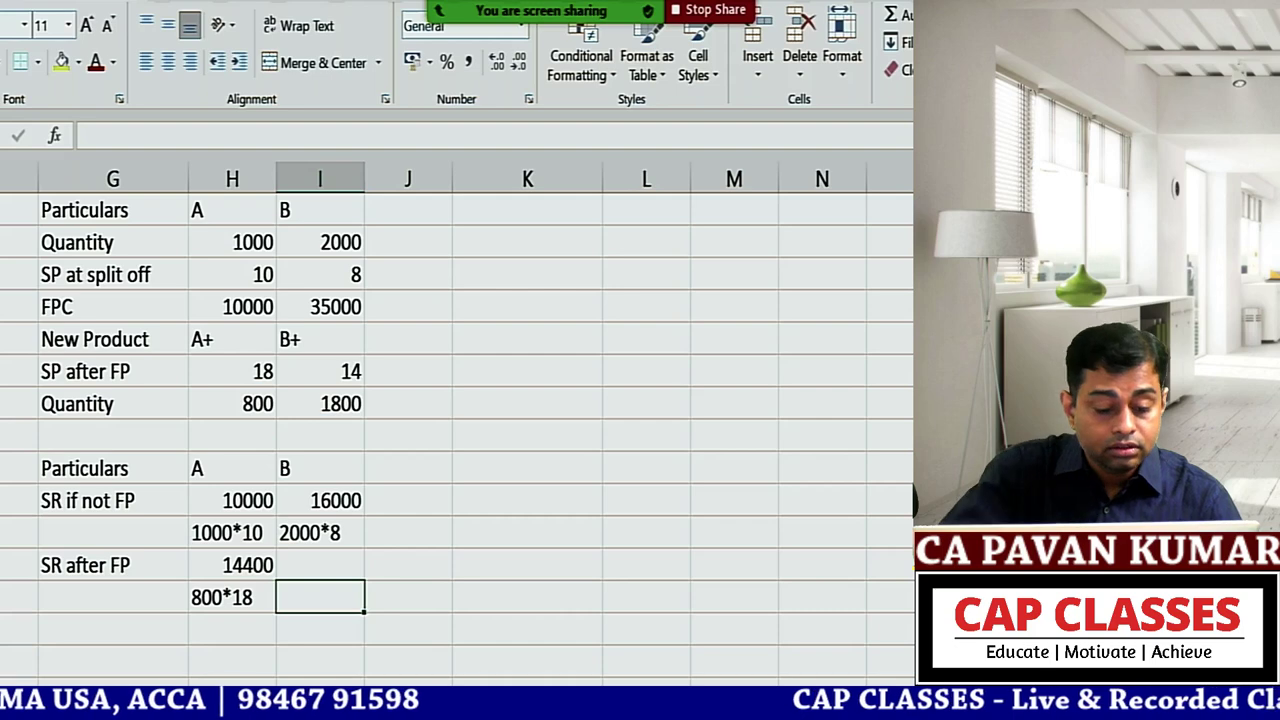
Step: Enter the working "1800*14" for B under SR after FP and 25200 as B's SR after FP
type("1800*14")
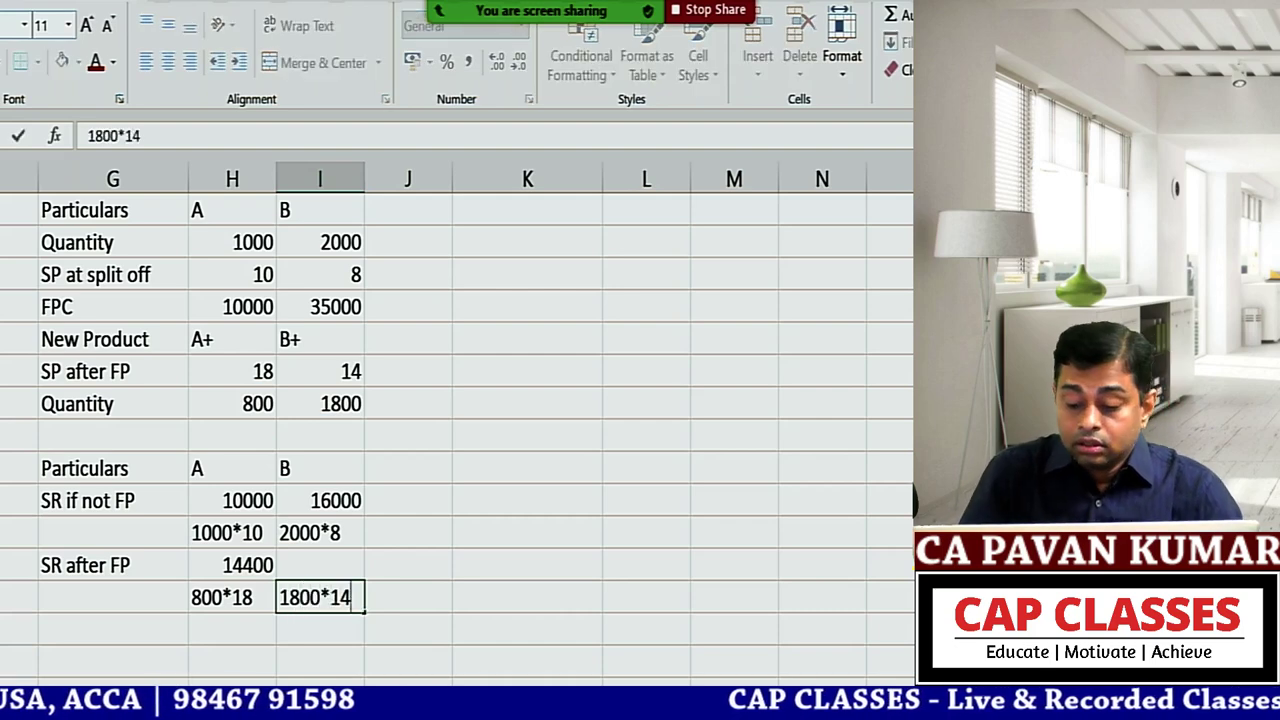
left_click(320, 565)
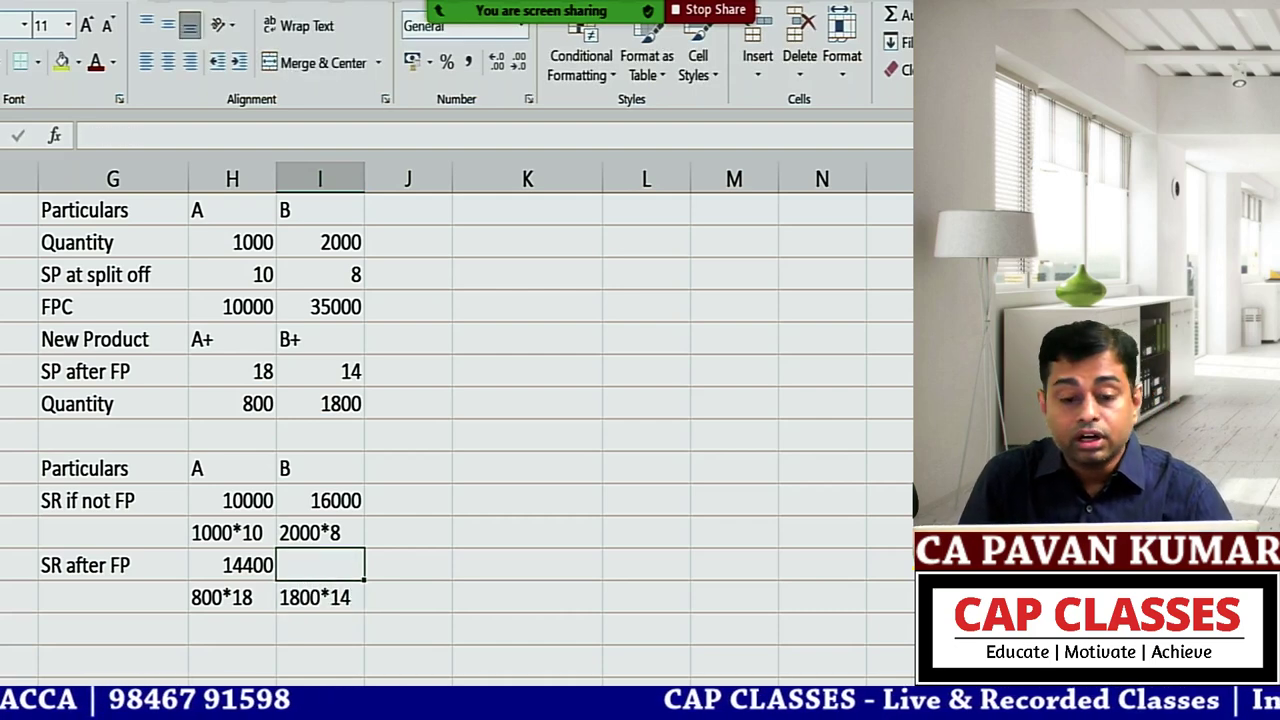
type("252")
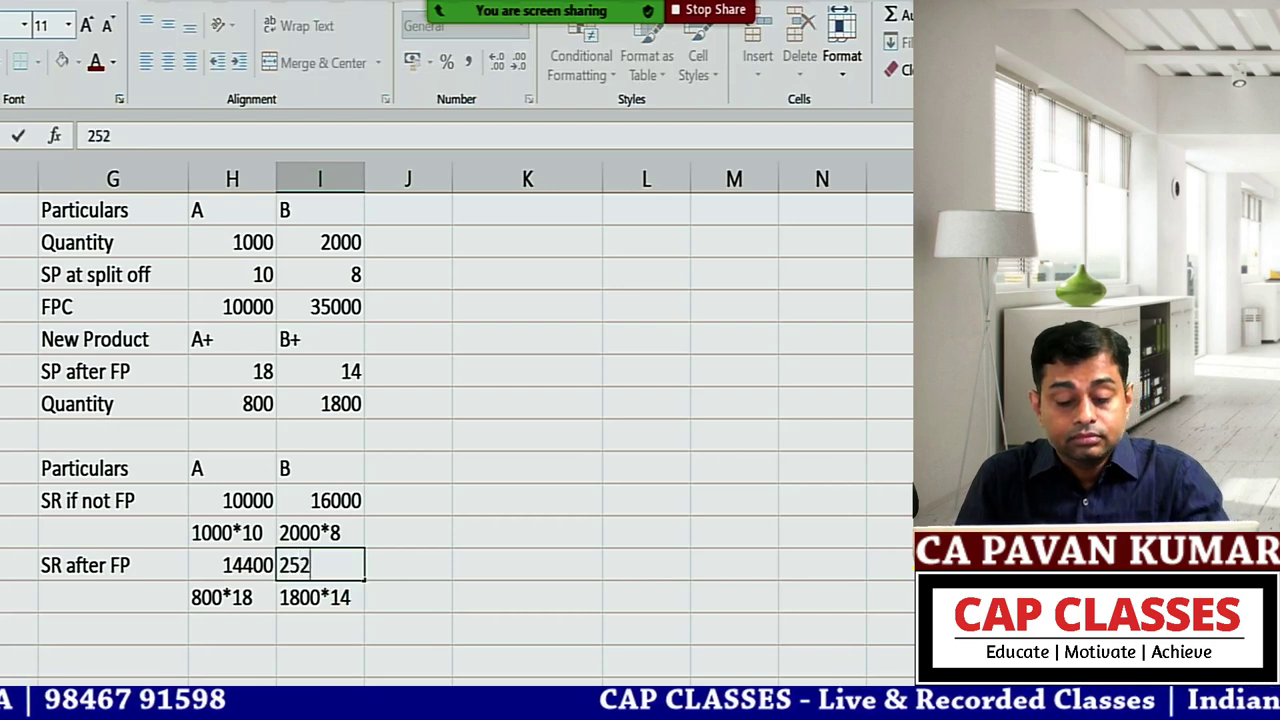
type("00")
Step: Set B+'s SP after FP in the data table to 24
key("Up")
key("Up")
key("Up")
key("Up")
key("Up")
key("Up")
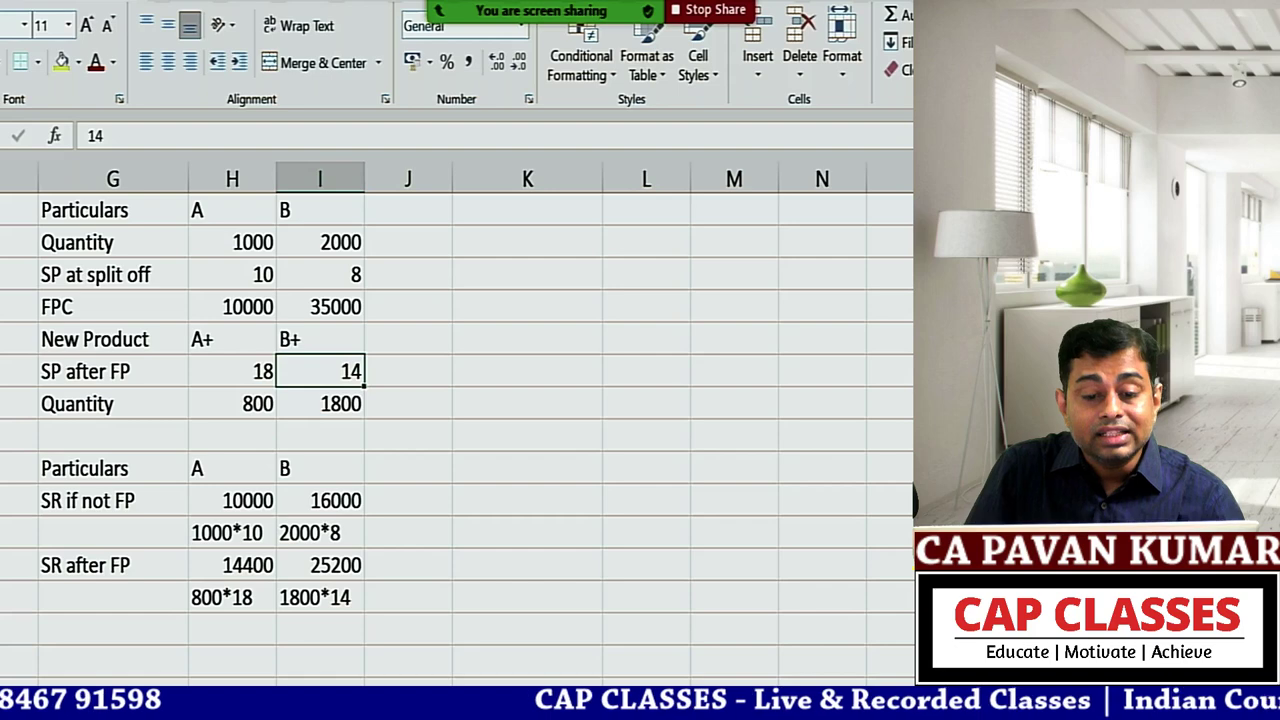
type("24")
key("Return")
Step: Change B's working under SR after FP to "1800*24"
key("Down")
key("Down")
key("Down")
key("Down")
key("Down")
key("Down")
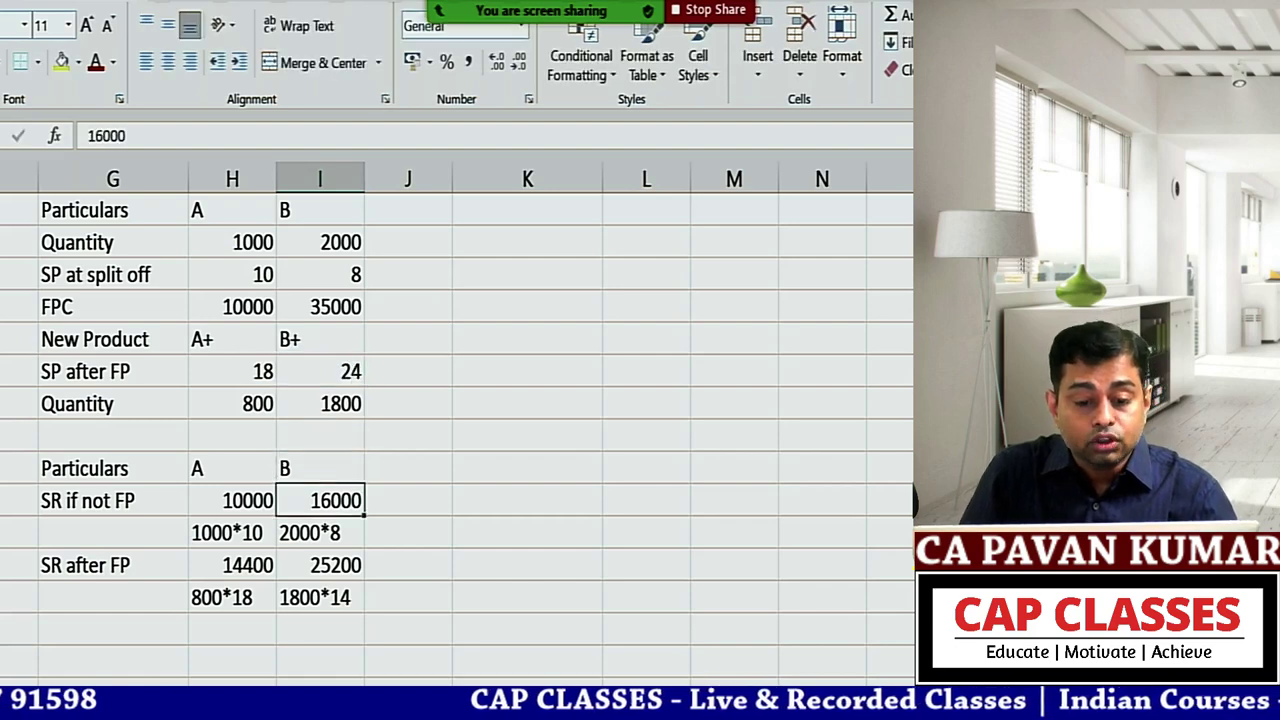
key("F2")
key("Left")
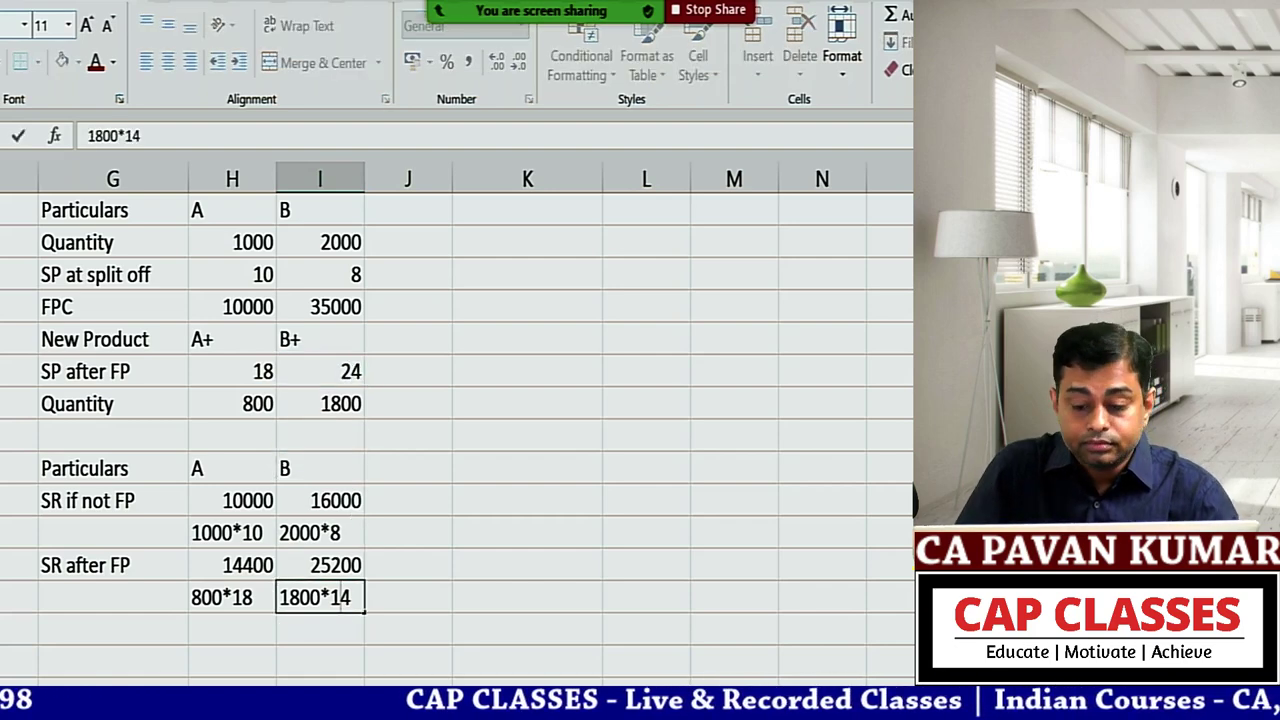
key("BackSpace")
type("2")
key("Return")
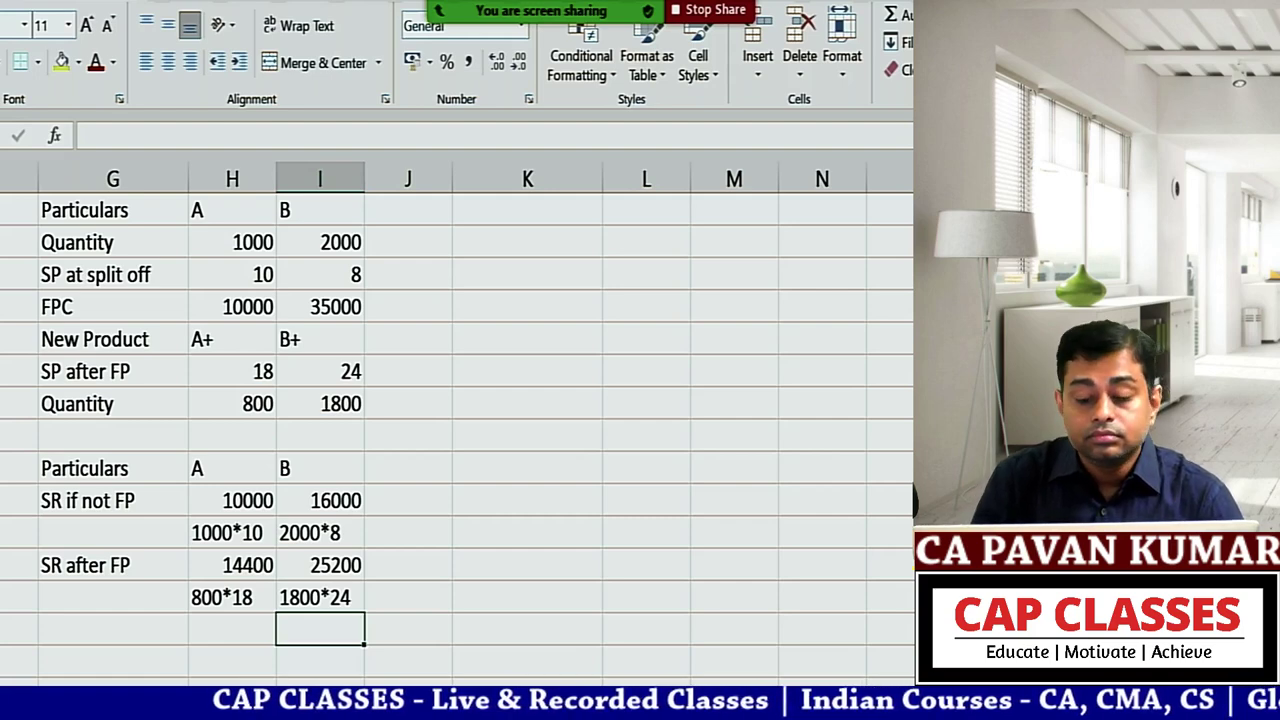
Step: Set the selling price after FP for B+ in the data table to 35
key("Up")
key("Up")
key("Up")
key("Up")
key("Up")
key("Up")
key("Up")
key("Up")
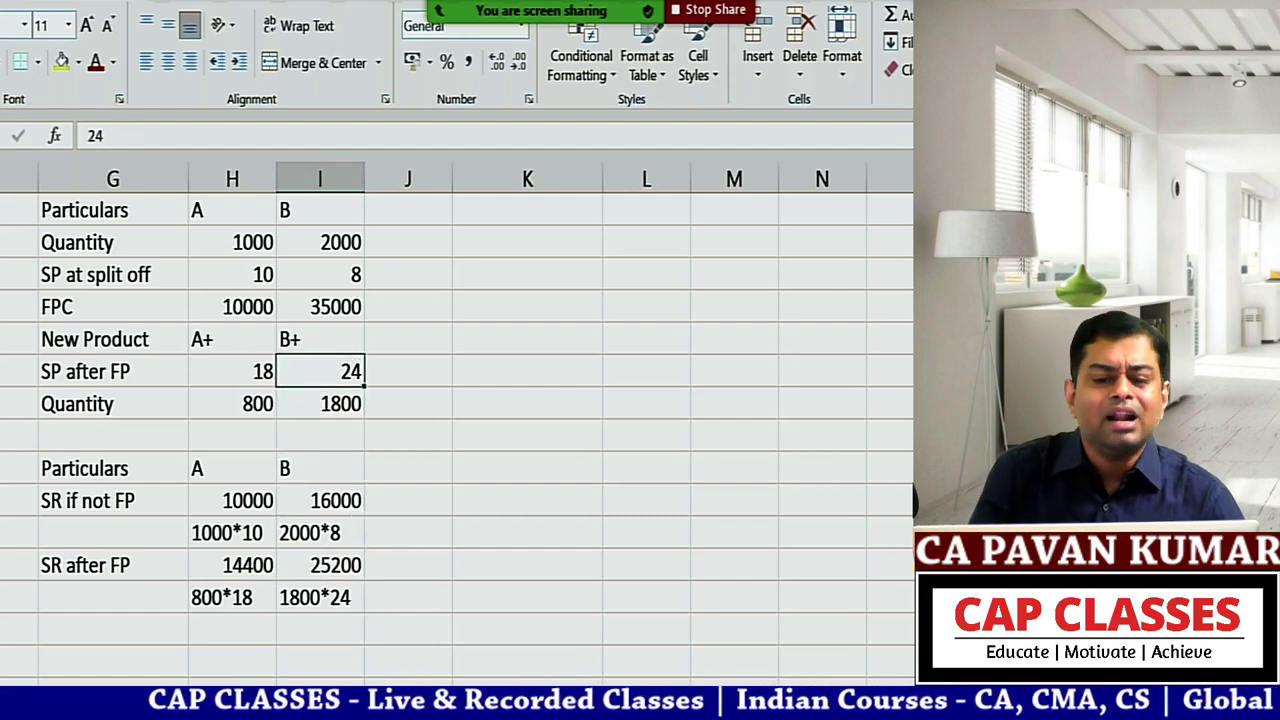
type("35")
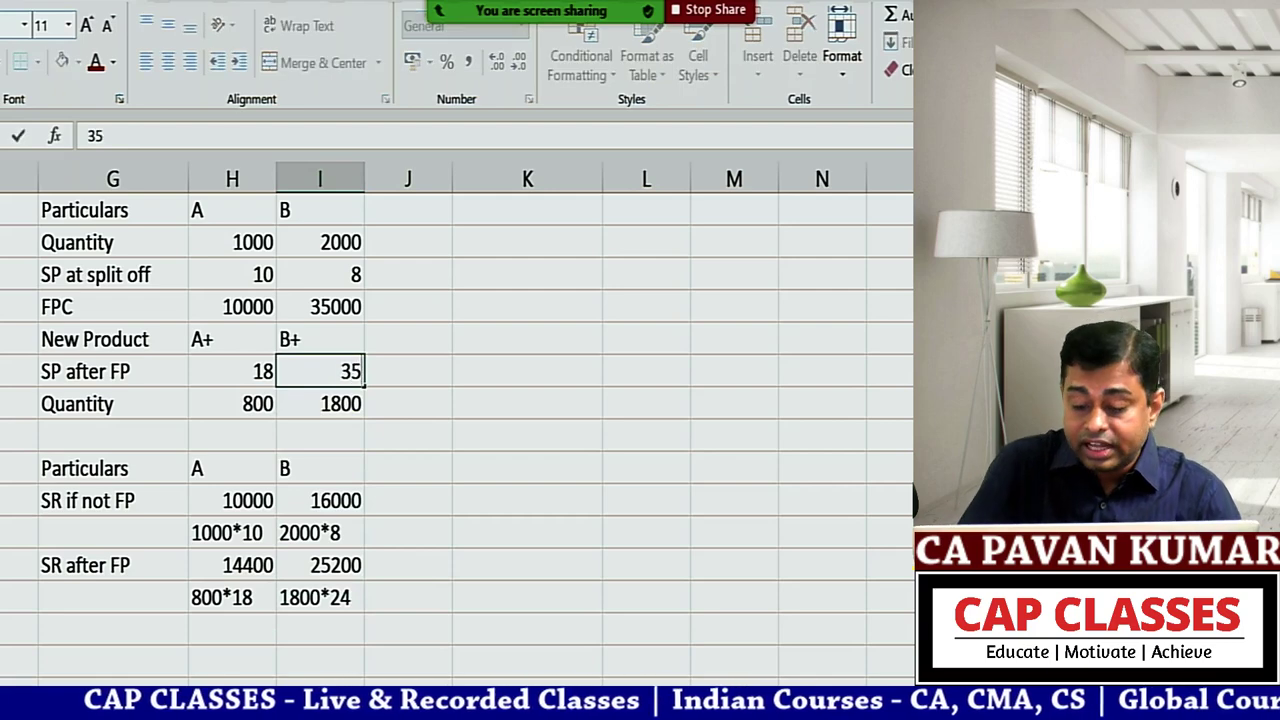
key("Return")
Step: Change B's working under SR after FP to "1800*35" and enter 63000 as B's SR after FP
key("Down")
key("Down")
key("Down")
key("Down")
key("Down")
key("Down")
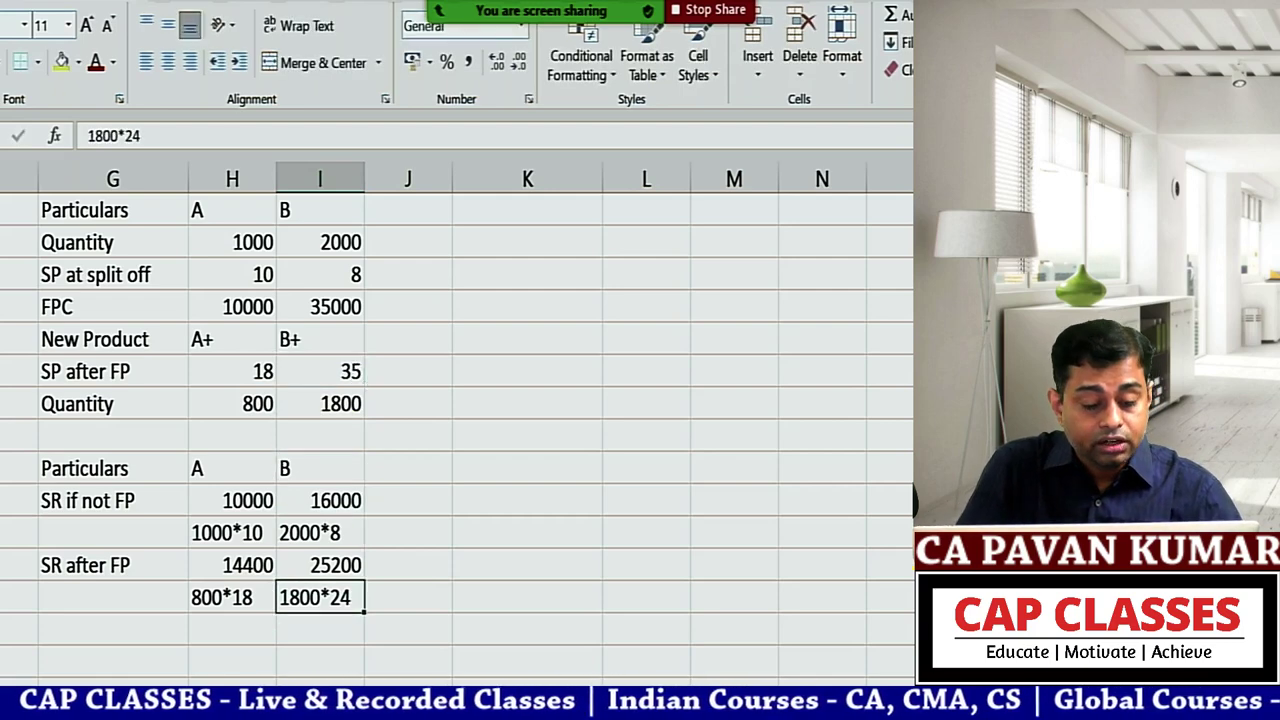
key("F2")
key("BackSpace")
key("BackSpace")
type("35")
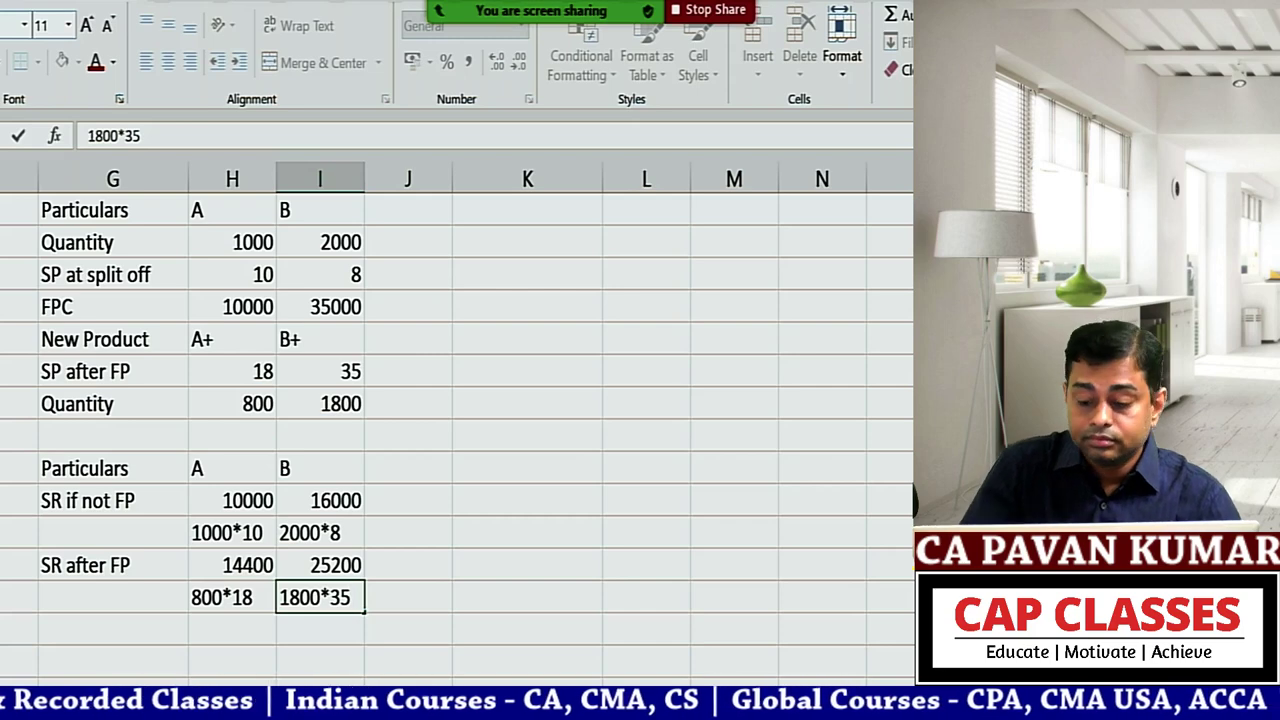
key("Up")
type("63000")
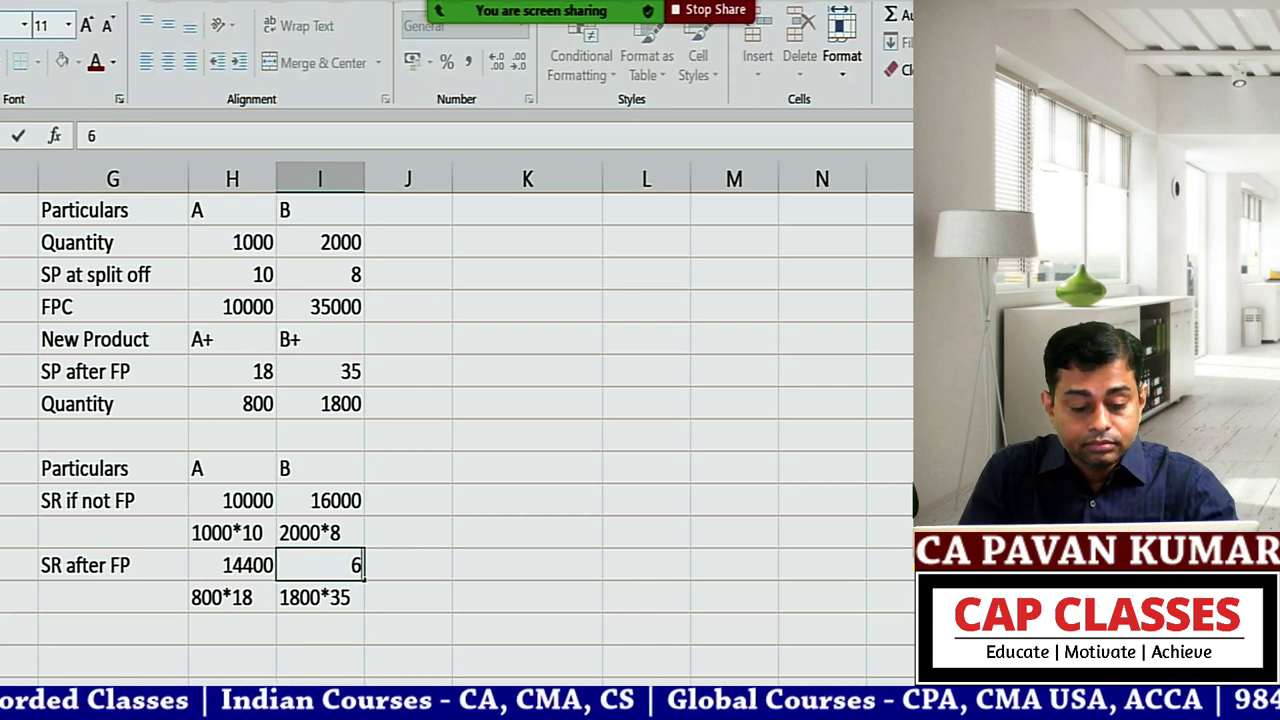
key("Return")
Step: Label a row "Incremental SR" directly below the SR after FP workings and enter 4400 for A
key("Down")
key("Left")
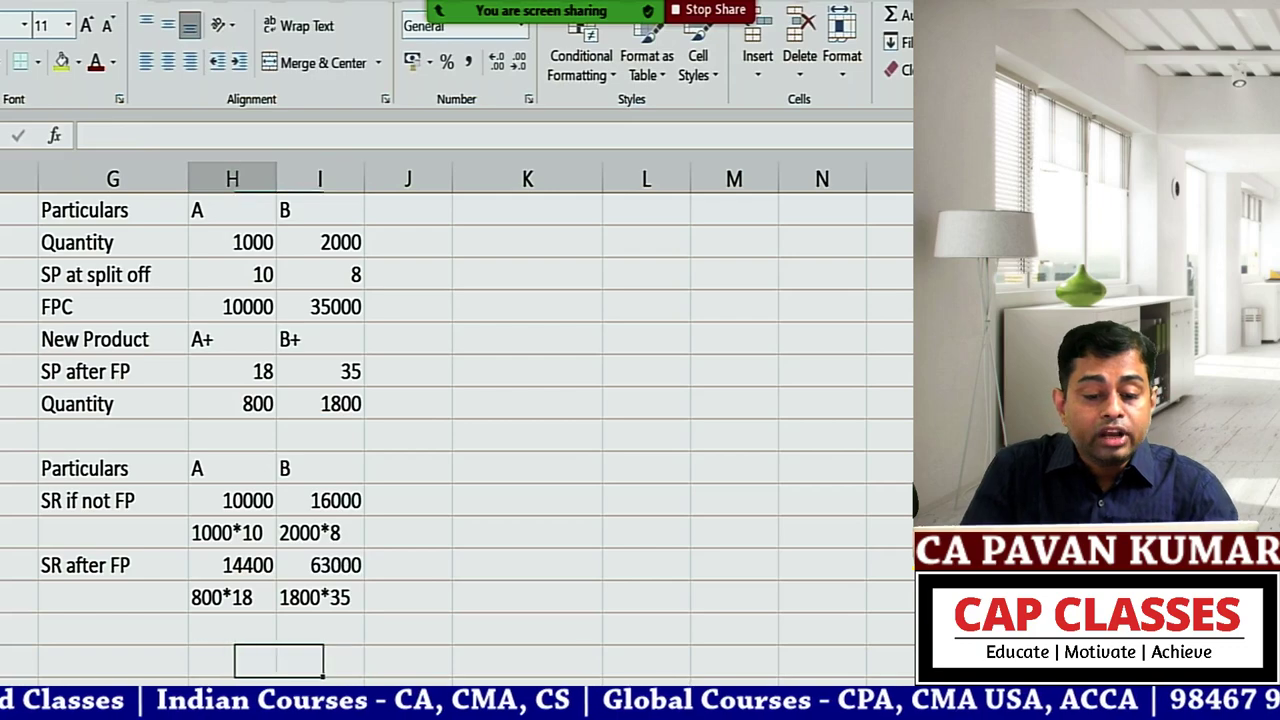
key("Left")
scroll(457, 415, "down", 2)
scroll(457, 412, "up", 1)
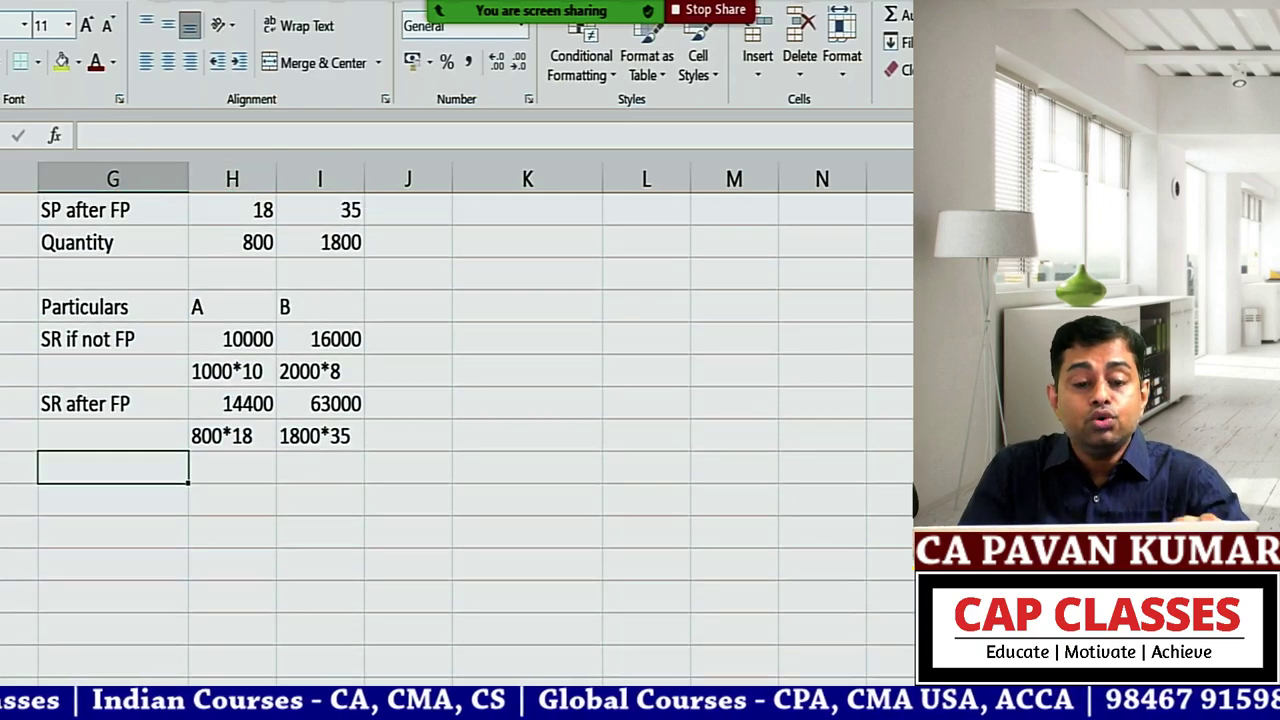
type("Incremental SR")
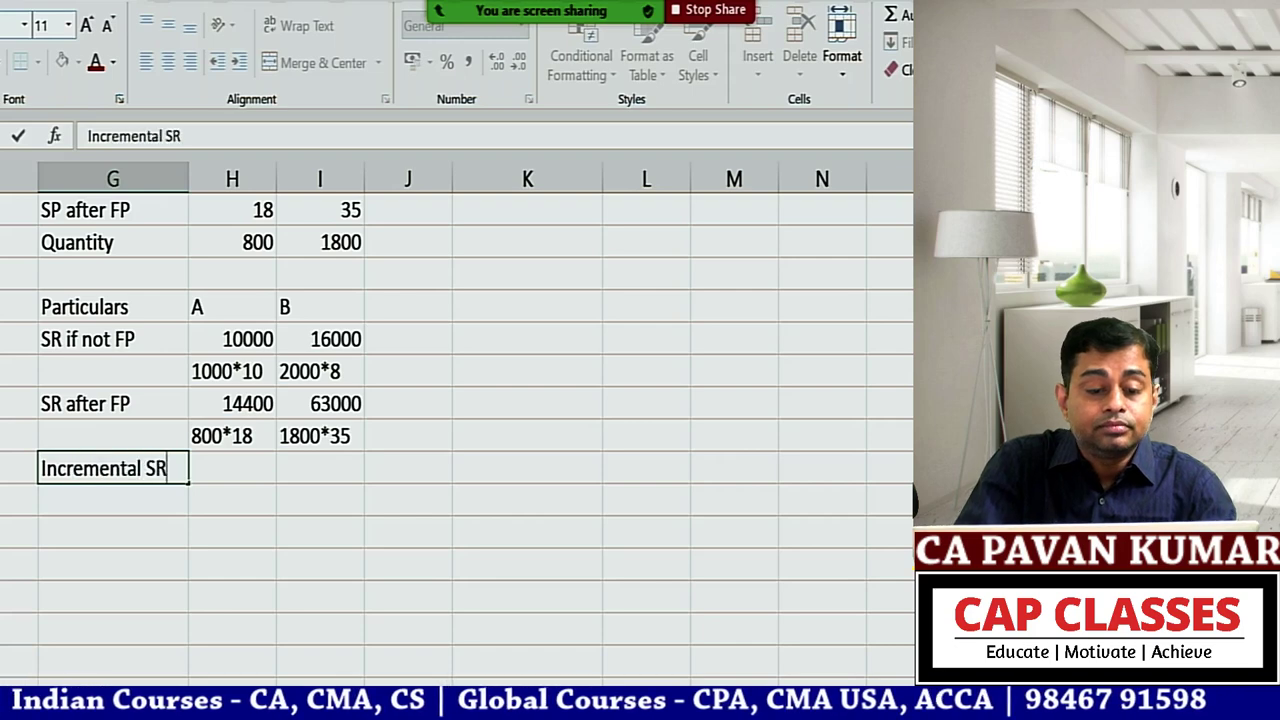
key("Tab")
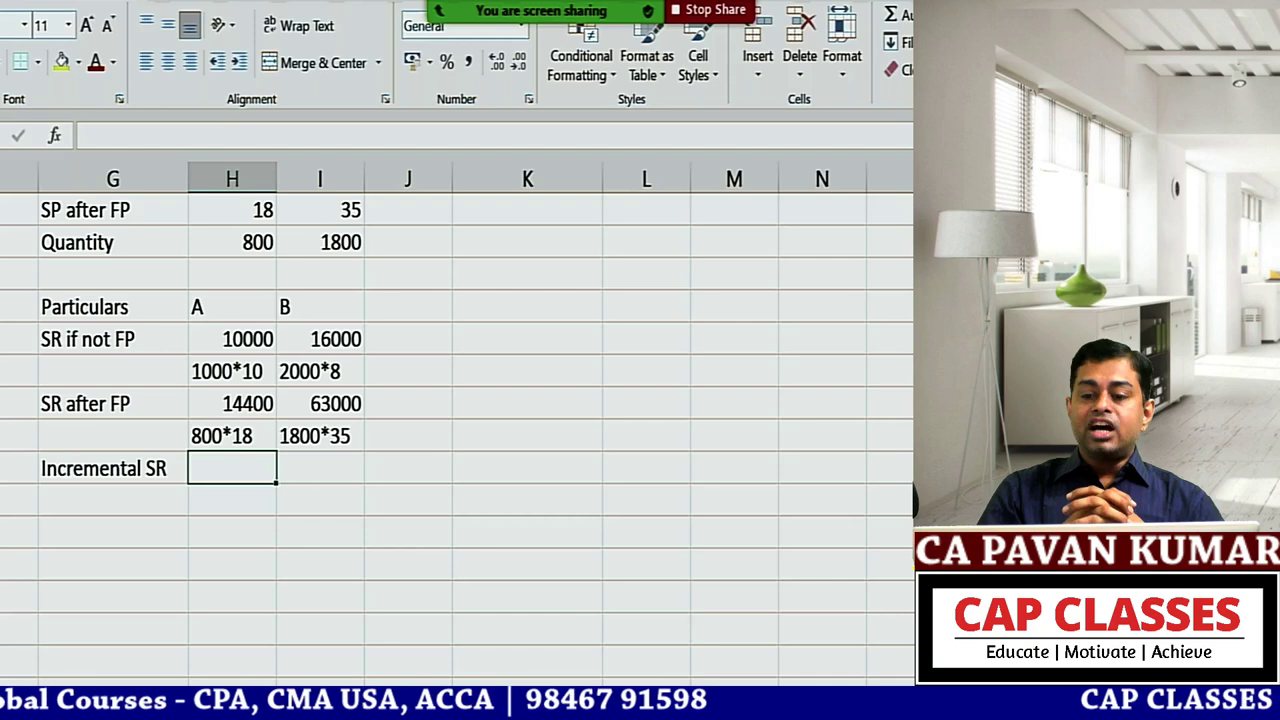
type("4400")
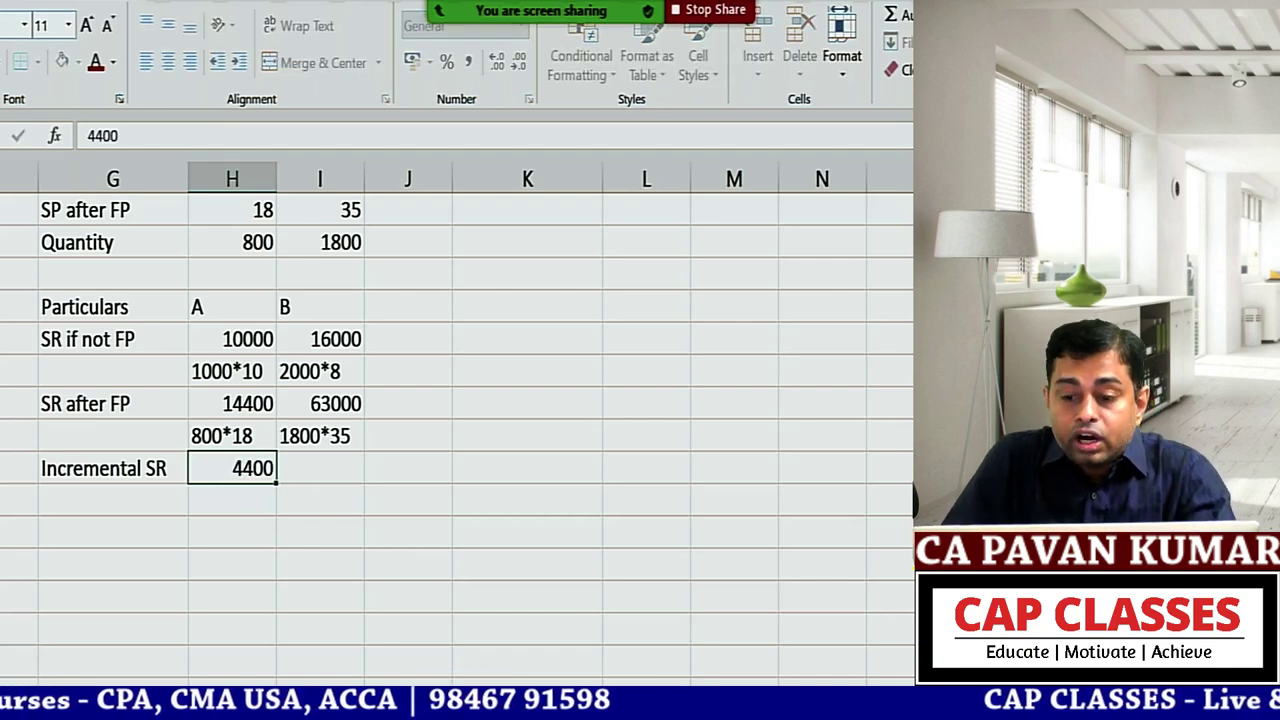
Step: Calculate B's Incremental SR as SR after FP minus SR if not FP, using the formula =I1068-I1066
key("Tab")
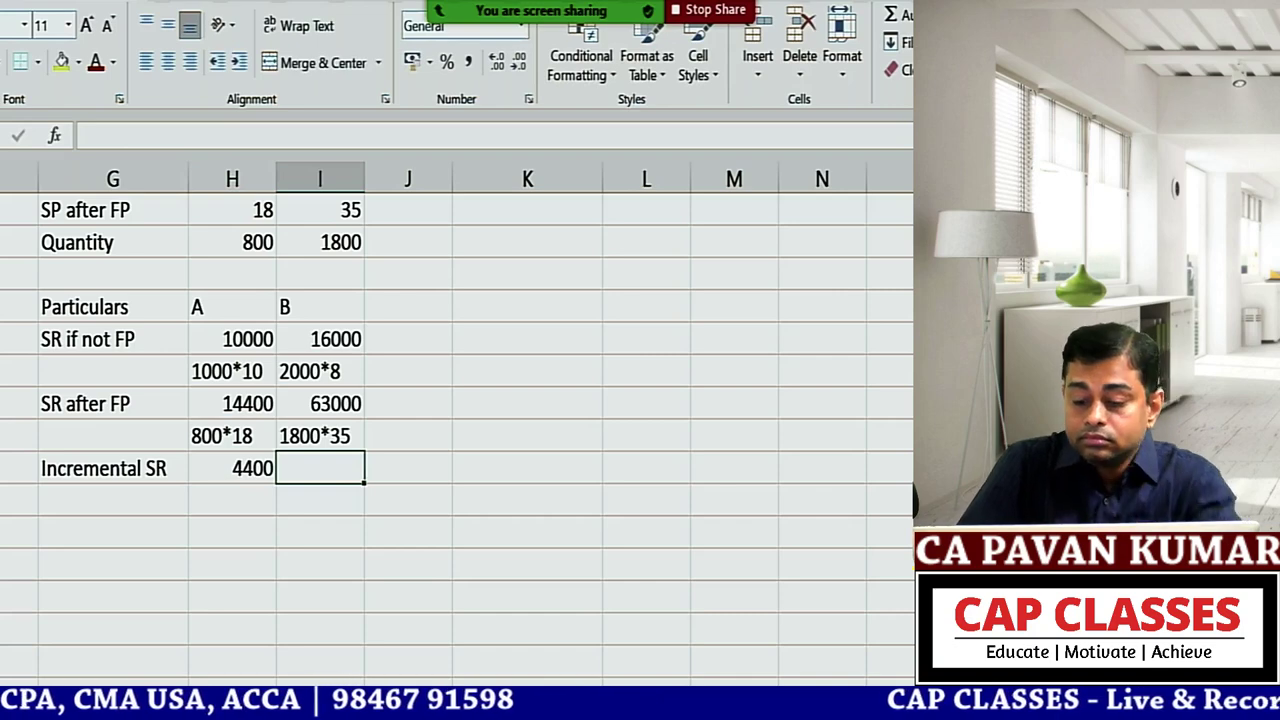
type("=")
key("Up")
key("Up")
type("-")
key("Up")
key("Up")
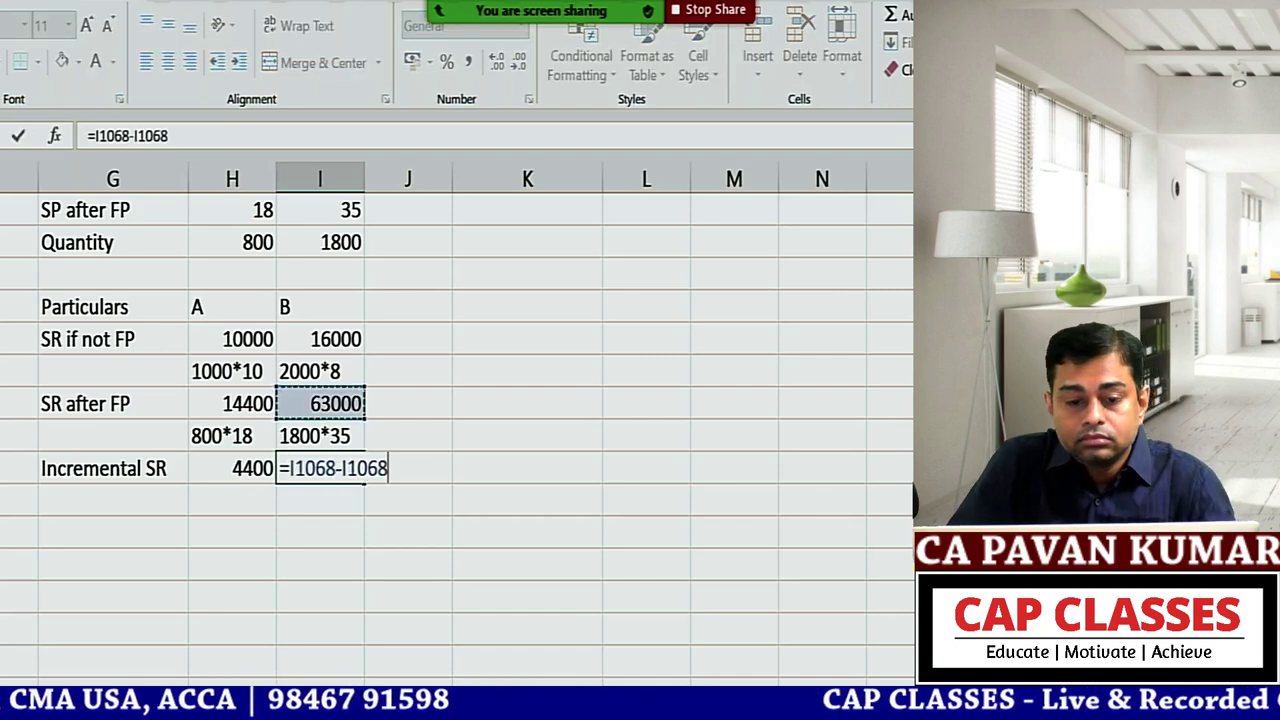
key("Up")
key("Up")
key("Up")
key("Down")
key("ctrl+Return")
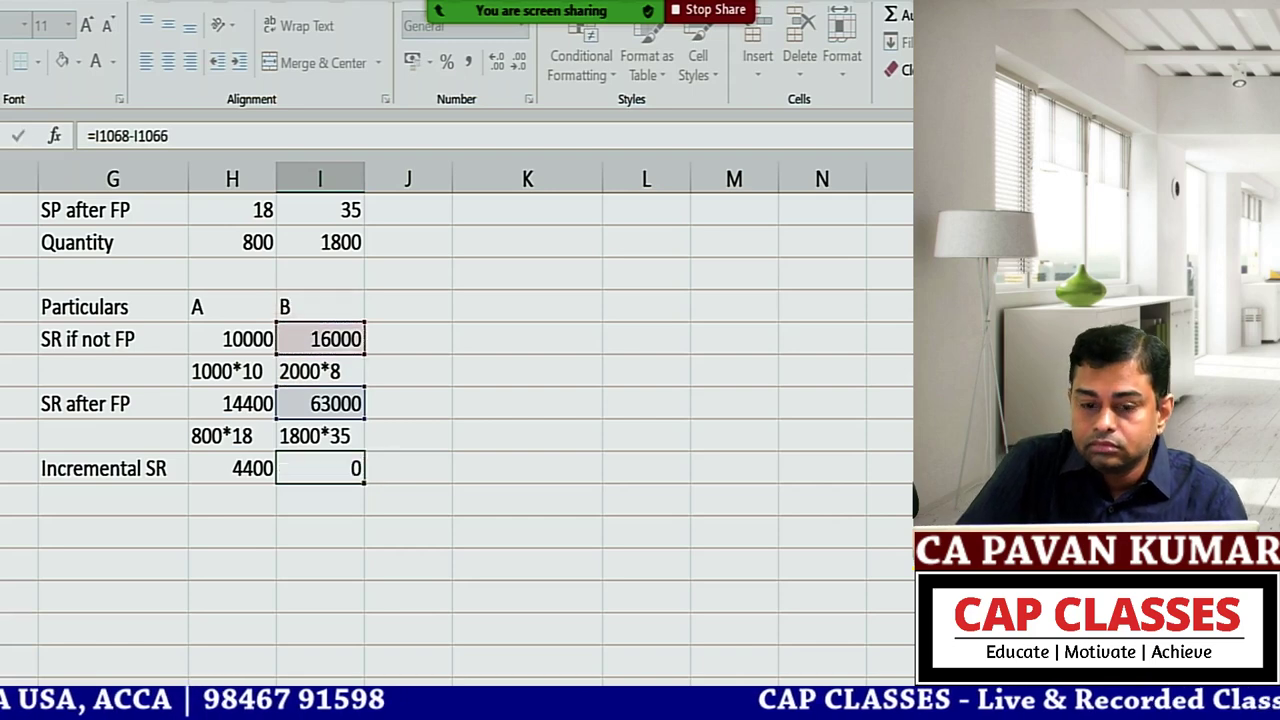
key("Return")
left_click(320, 468)
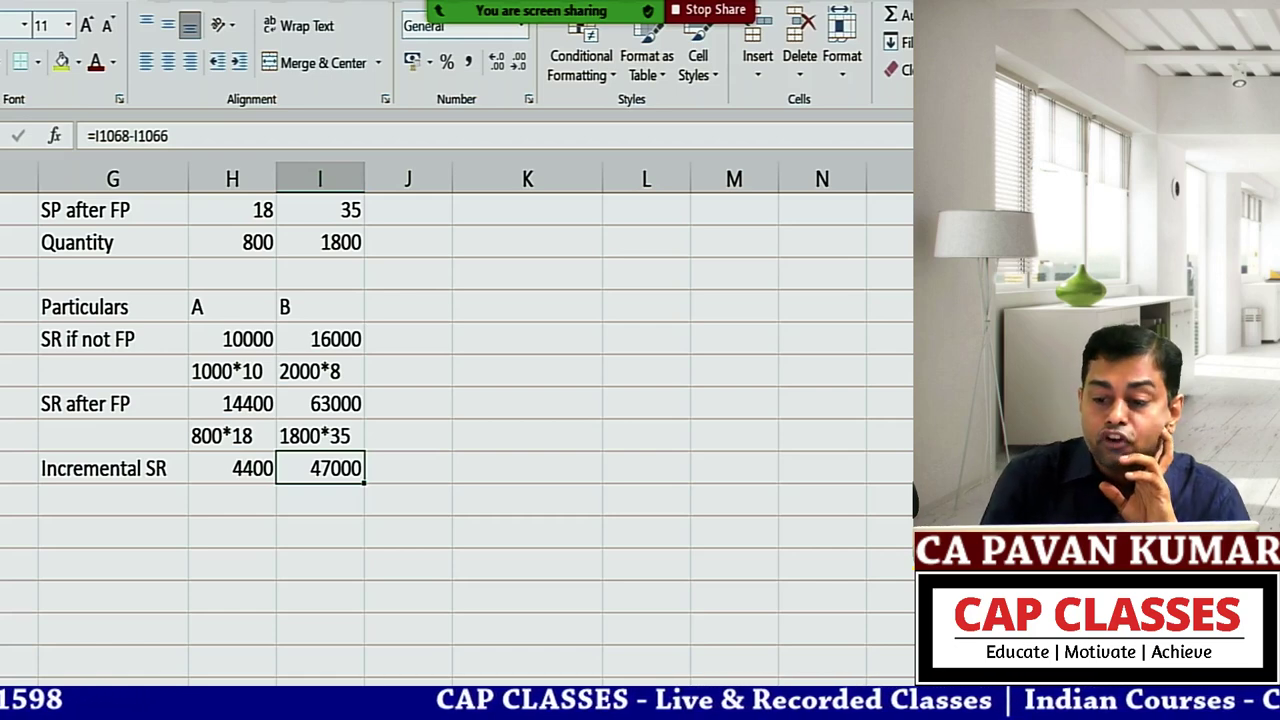
Step: Add an "FPC" row below Incremental SR with 10000 for A and 35000 for B
left_click(119, 491)
type("FPC")
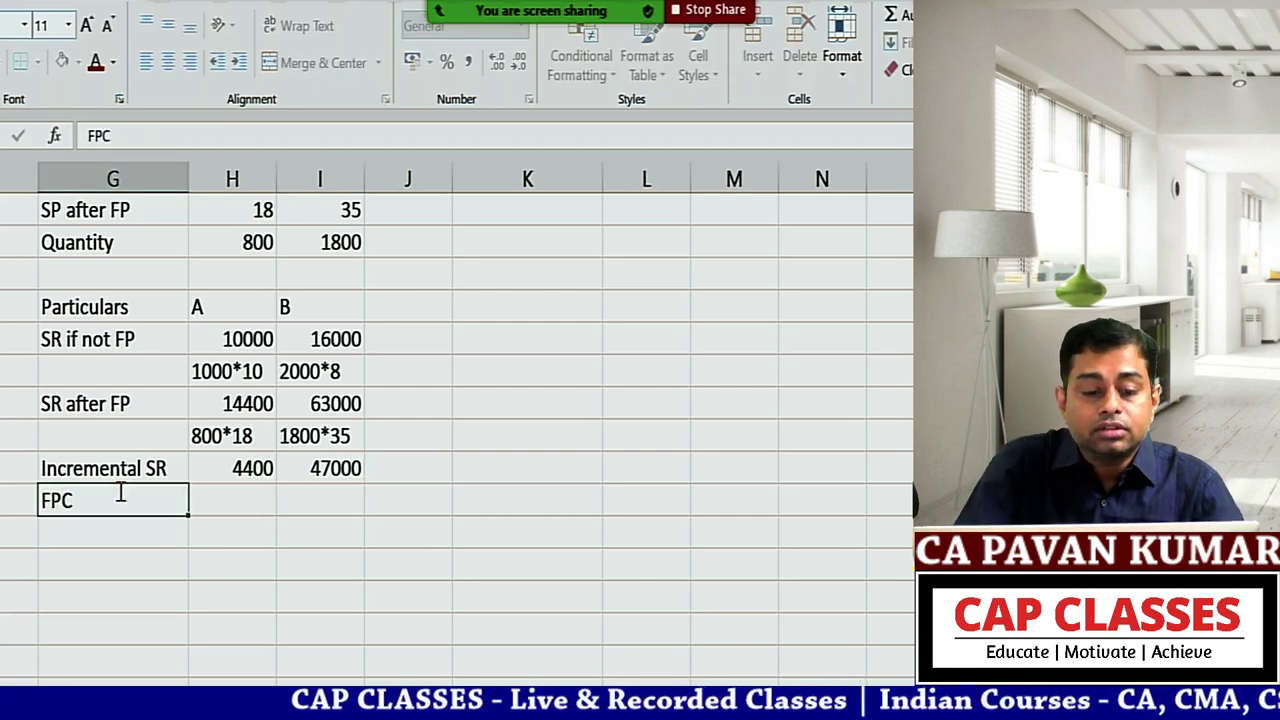
key("Tab")
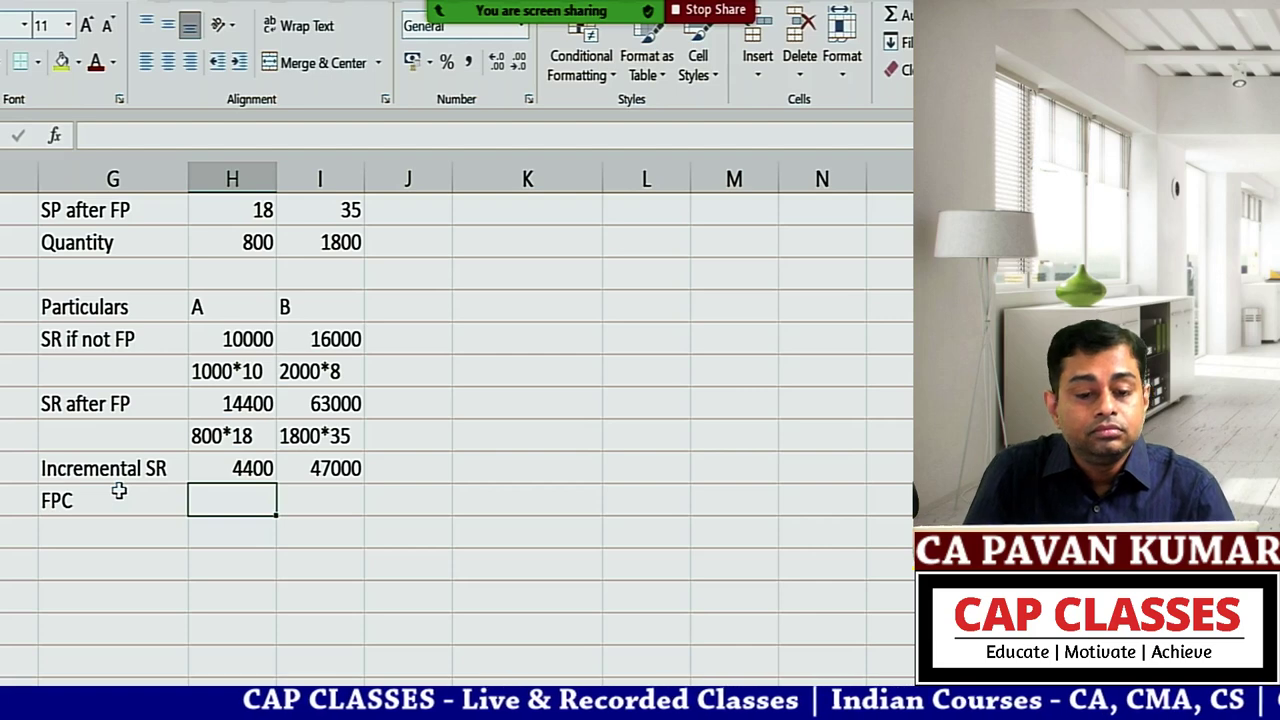
scroll(119, 491, "up", 1)
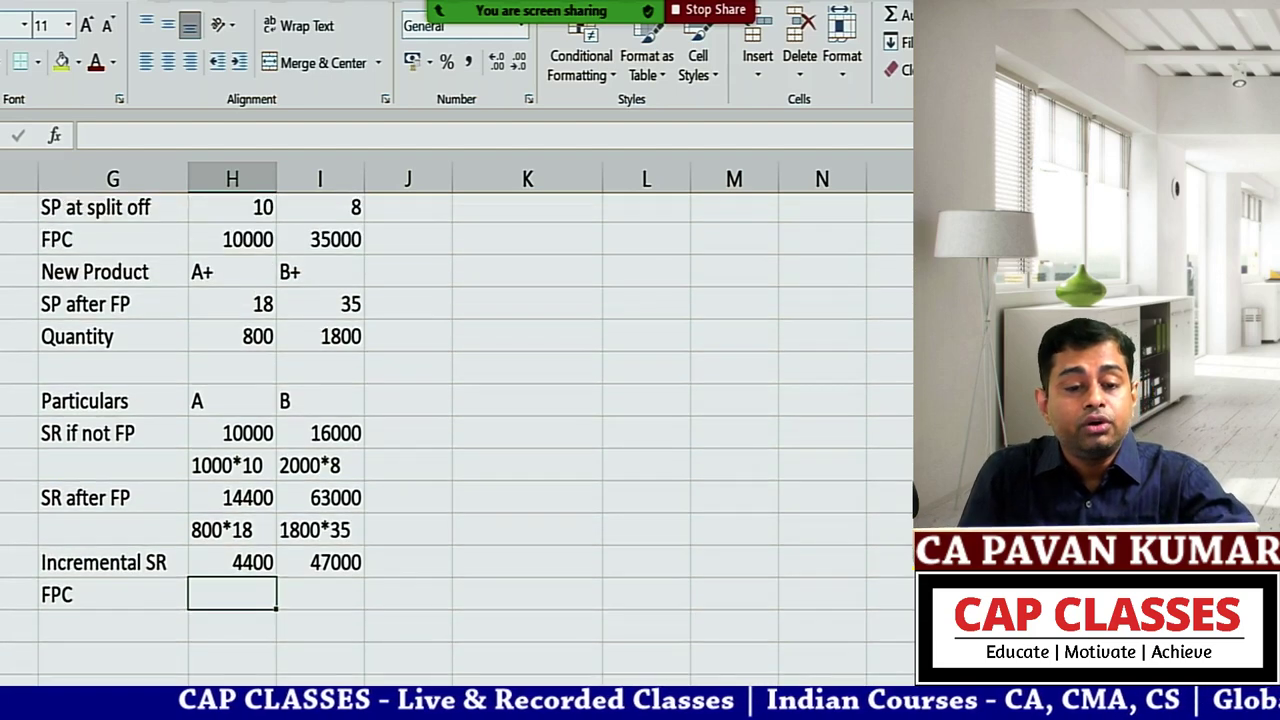
scroll(456, 430, "down", 1)
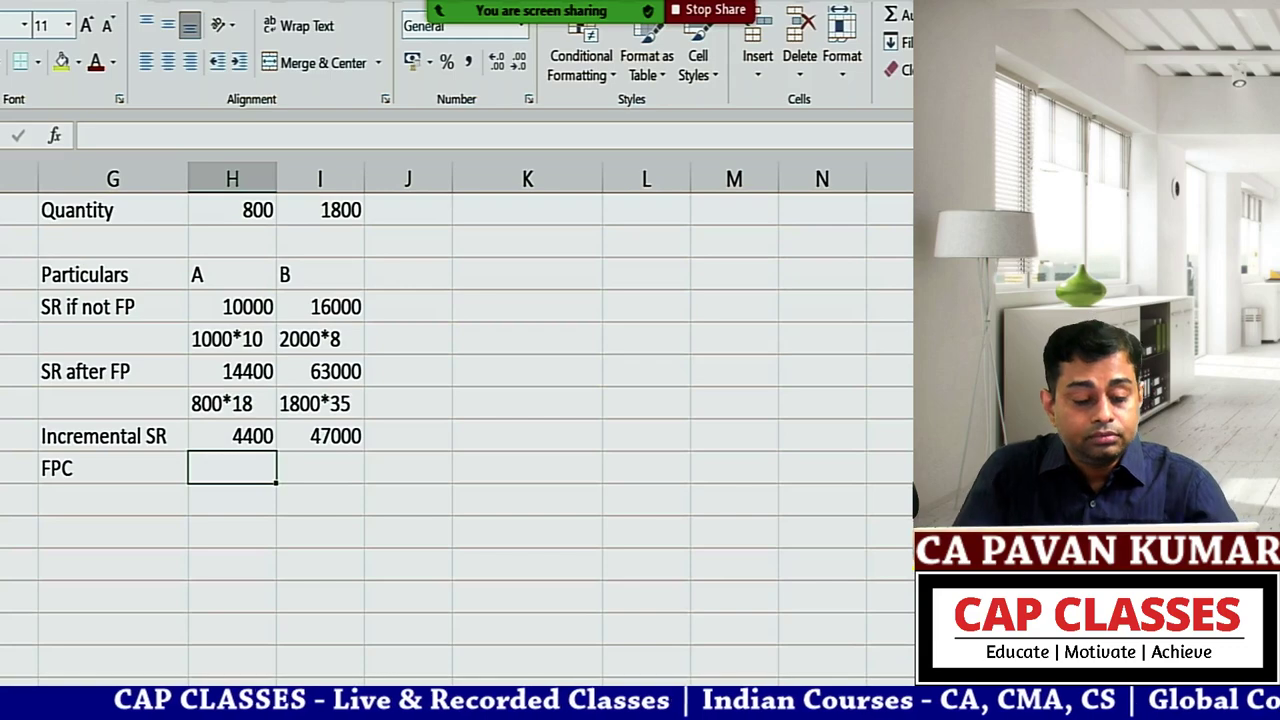
type("10000")
key("Tab")
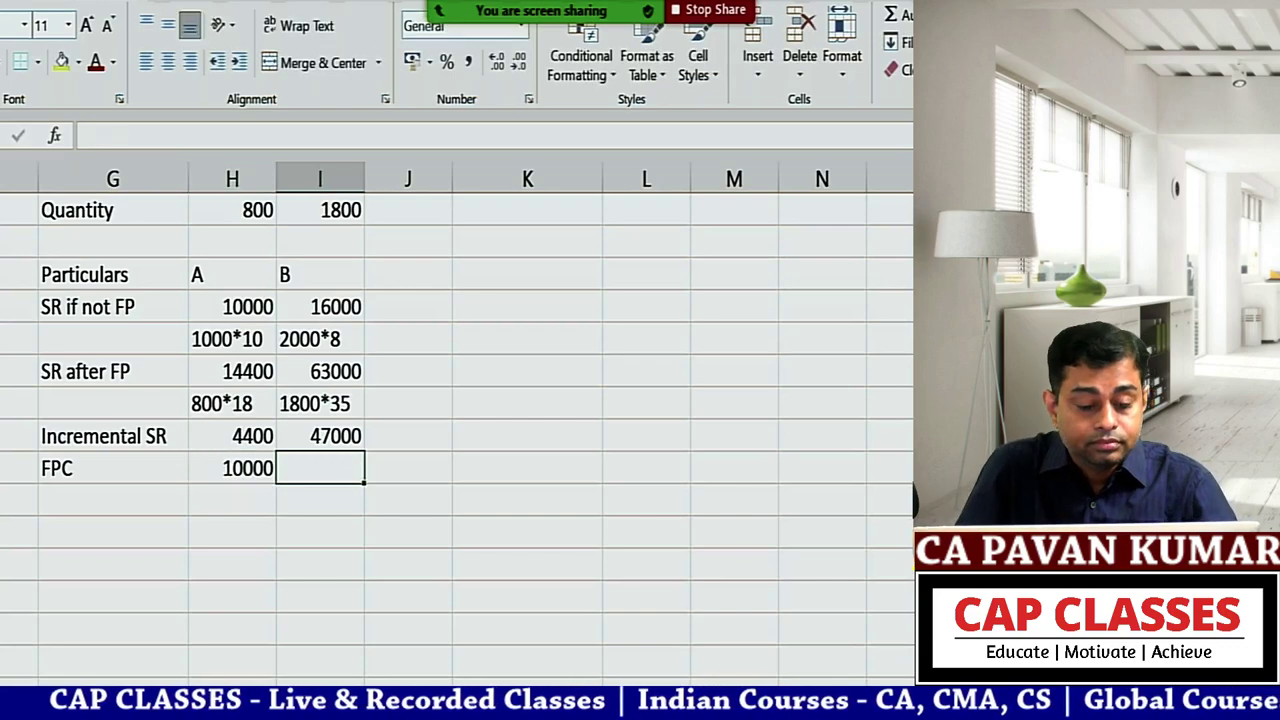
type("35000")
key("Return")
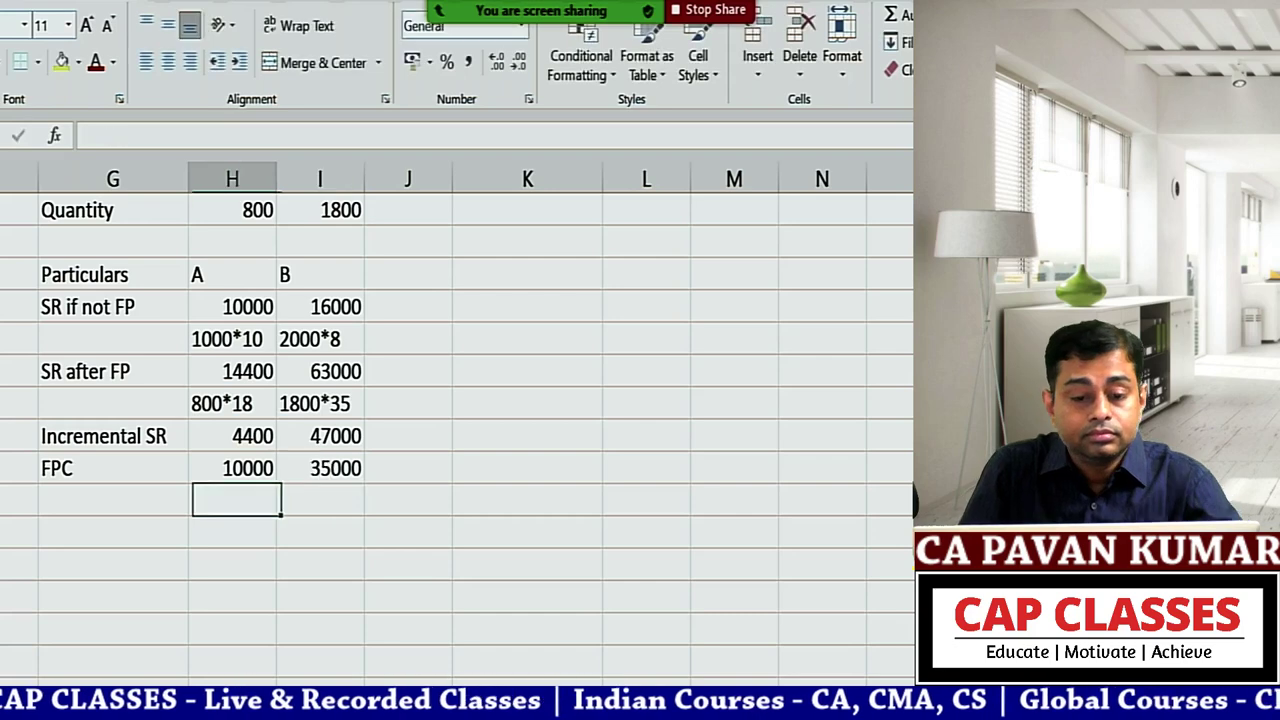
Step: Label the row below FPC "Net Profit due to FP" and widen column G to fit the label
left_click(112, 500)
type("Net Profit")
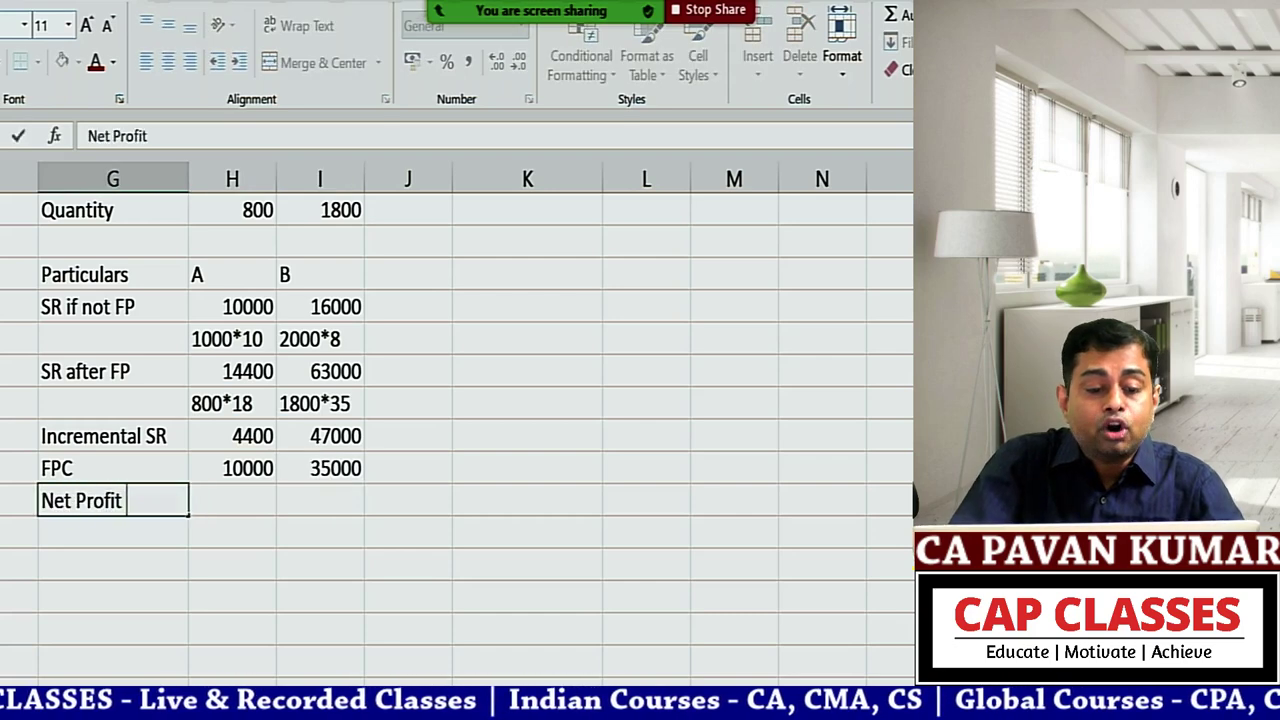
type(" due to FP")
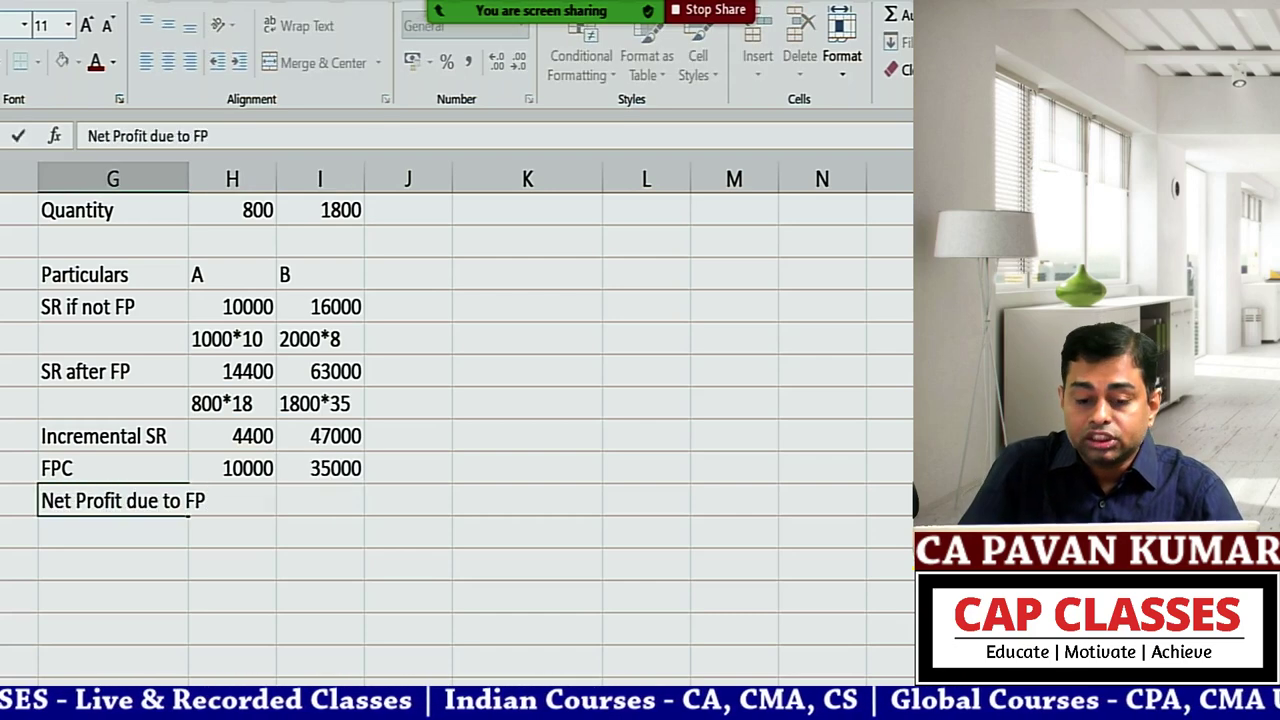
key("Tab")
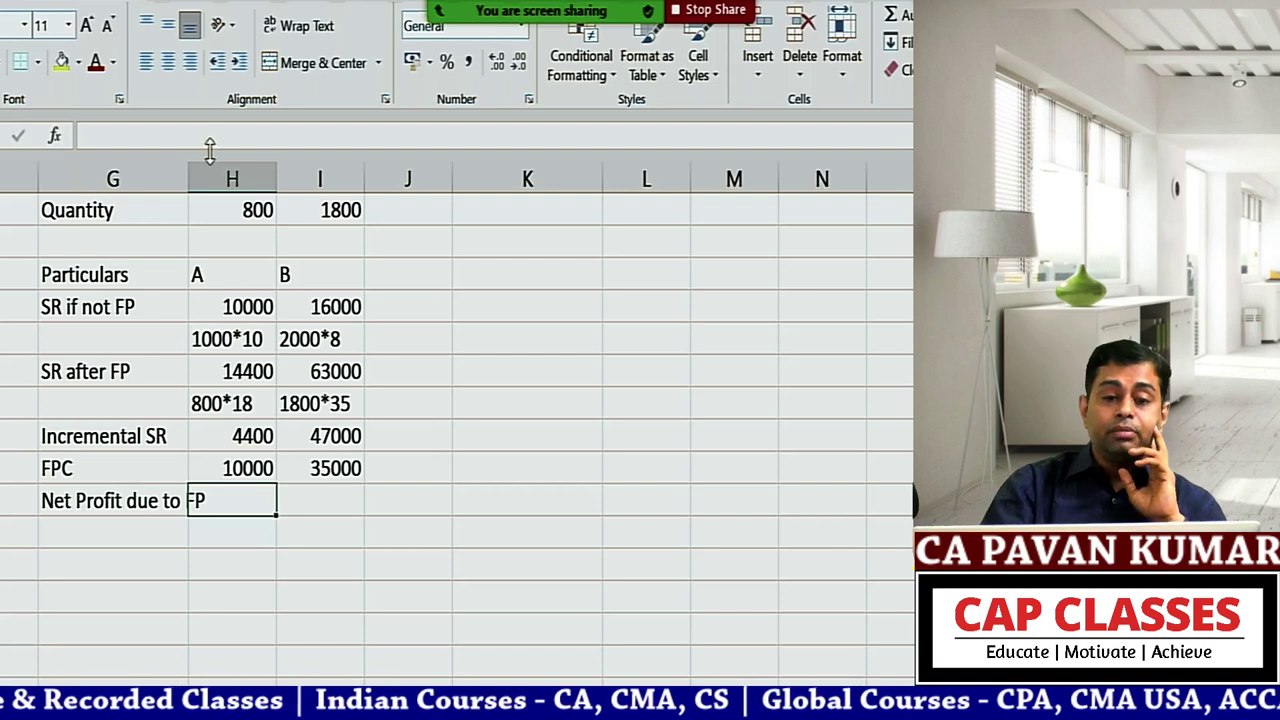
left_click_drag(188, 180, 250, 188)
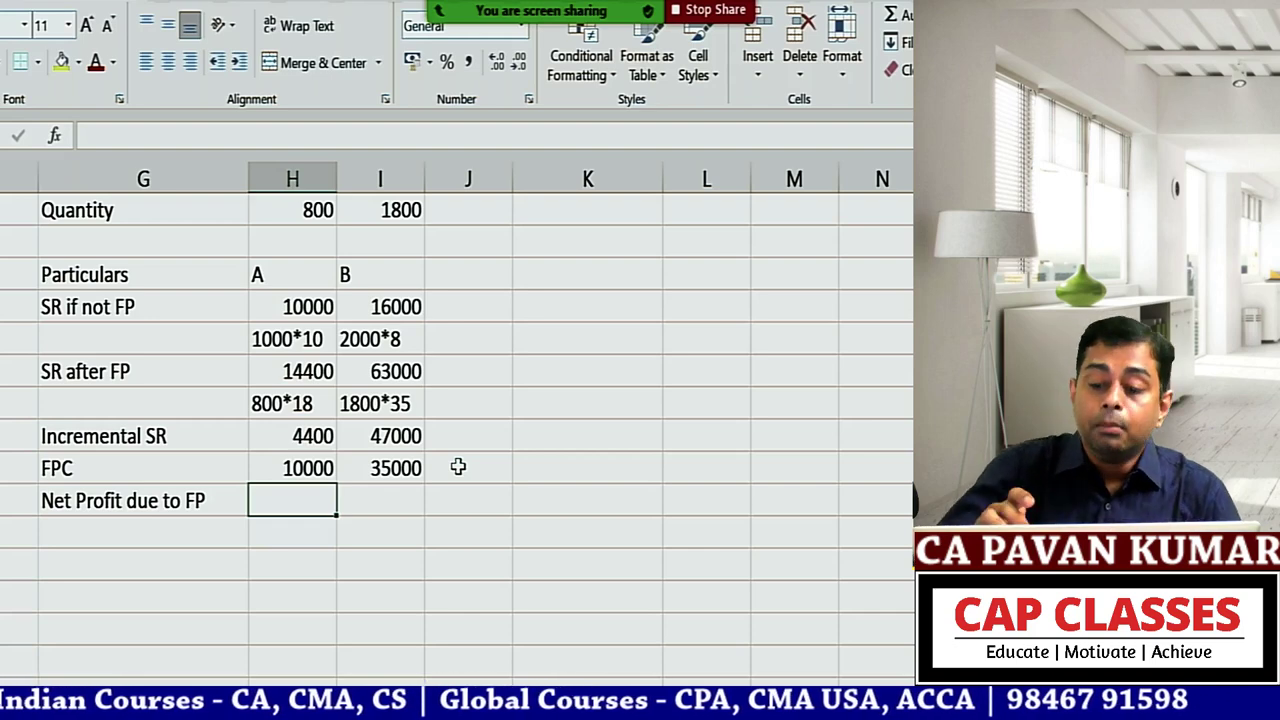
type("-")
key("Up")
key("Up")
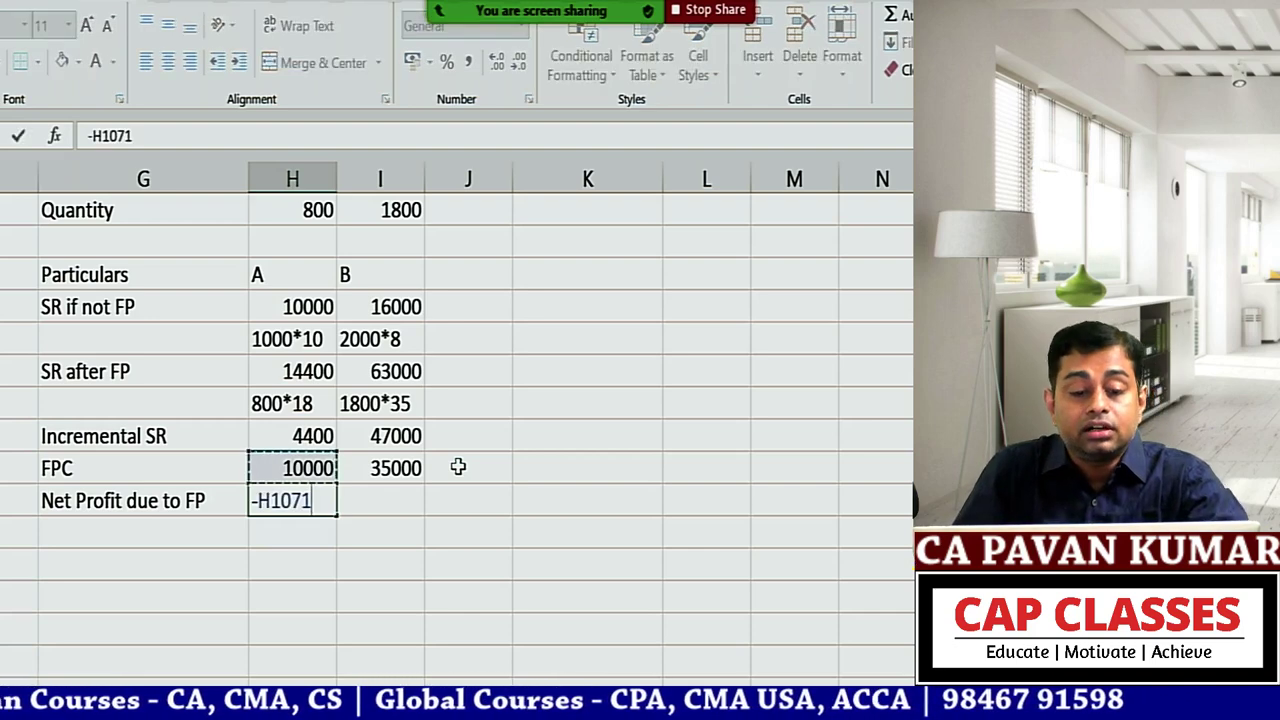
key("BackSpace")
key("BackSpace")
key("BackSpace")
key("BackSpace")
key("BackSpace")
key("BackSpace")
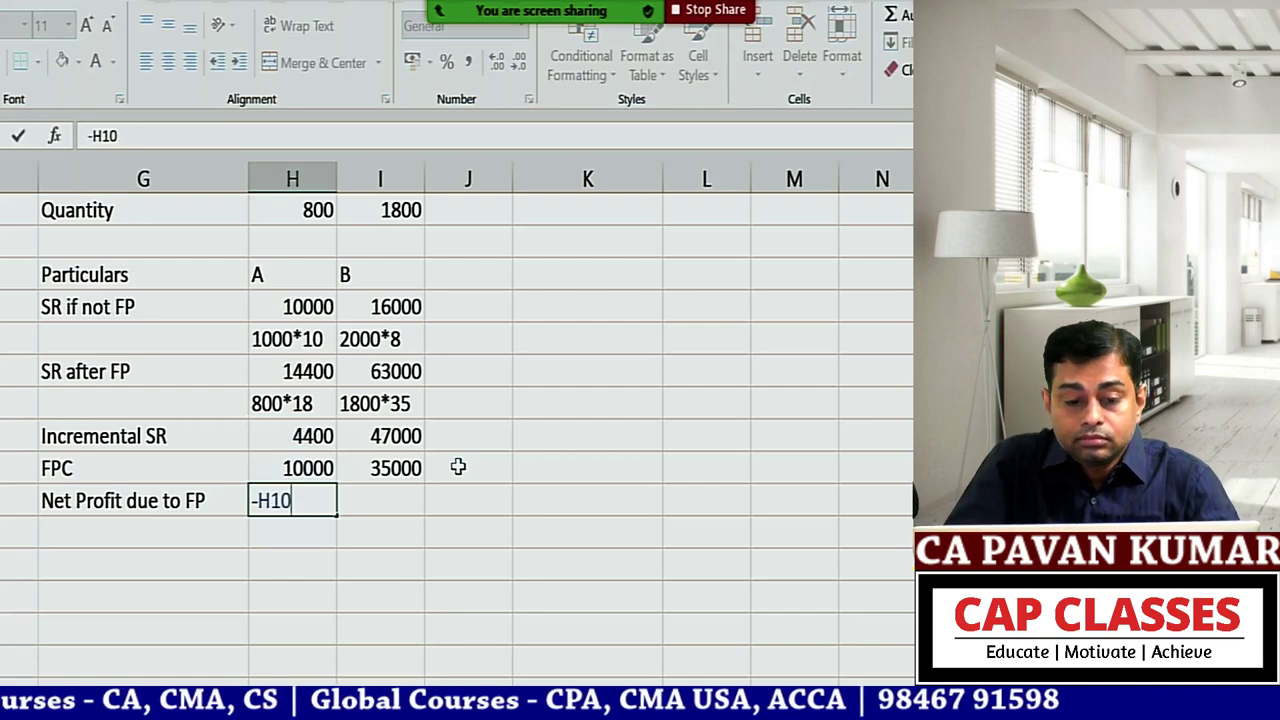
Step: Calculate A's Net Profit due to FP with the formula =H1070-H1071 and copy it across to B
type("=")
key("Up")
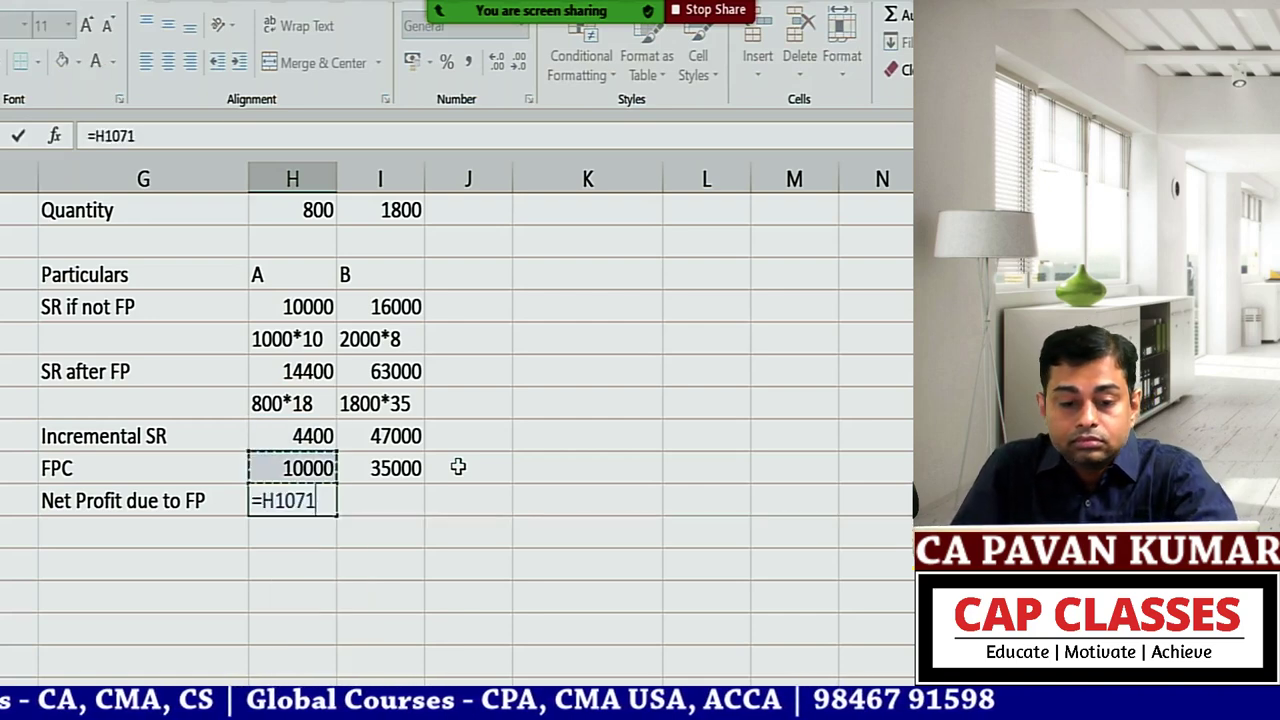
key("Up")
type("-")
key("Up")
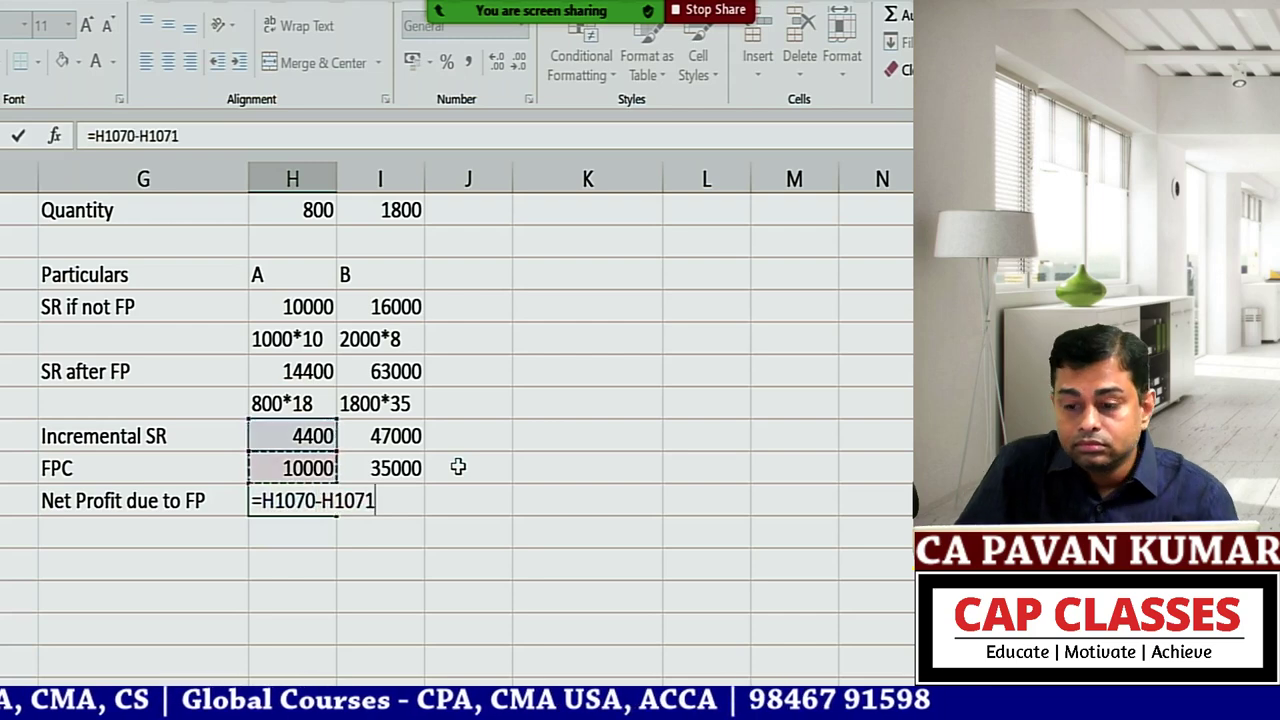
key("Return")
key("Up")
key("ctrl+c")
key("Right")
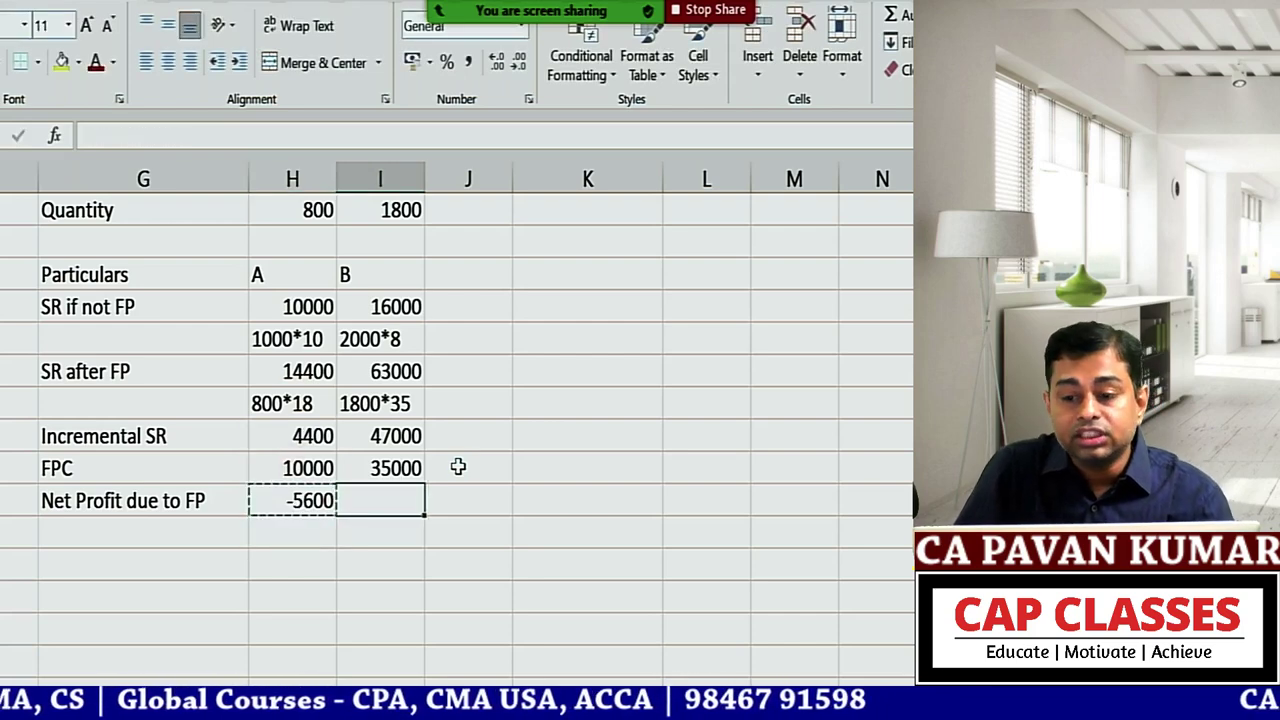
key("ctrl+v")
Step: Label the row below Net Profit due to FP "Should we process it further?"
key("Down")
key("Left")
key("Left")
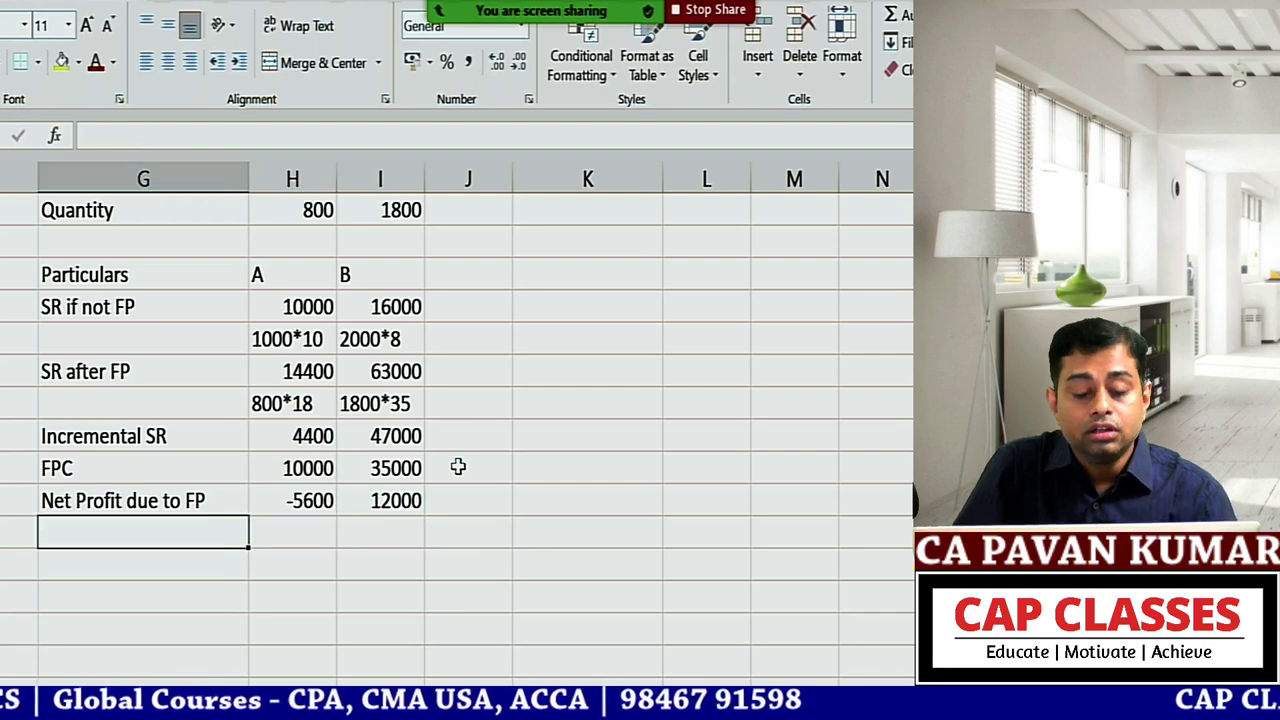
type("Should we ")
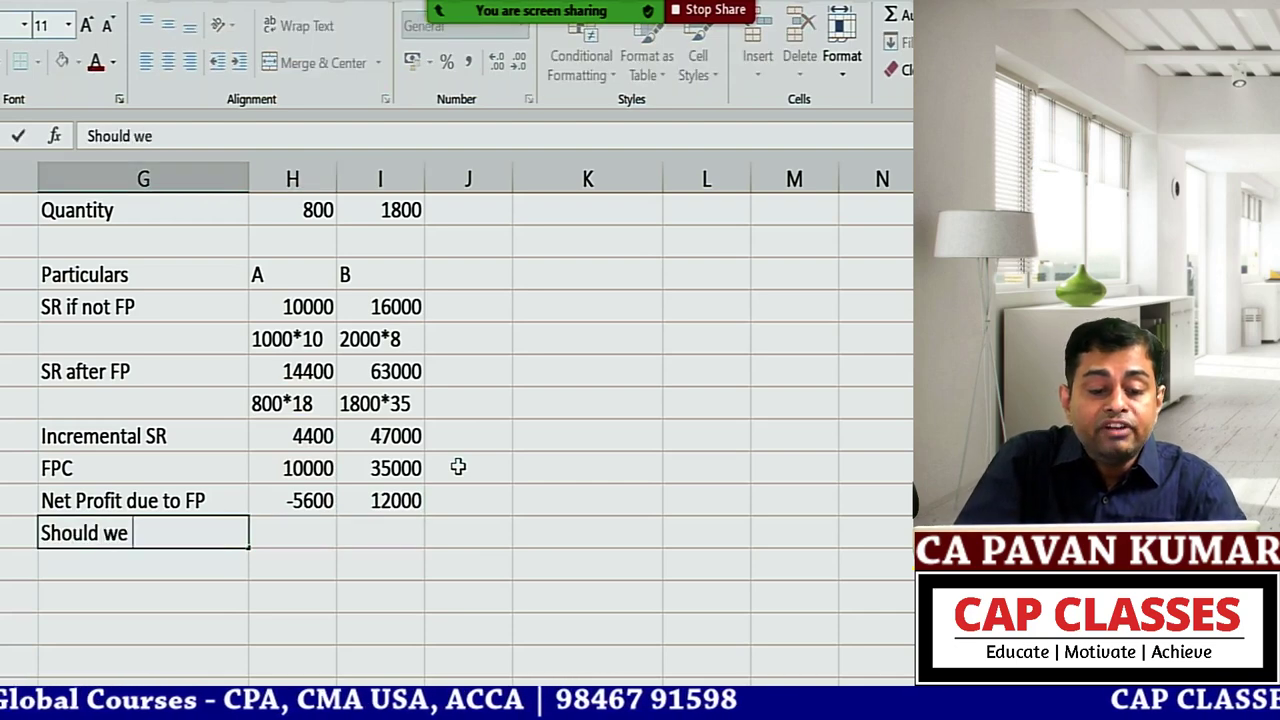
type("process it furthe")
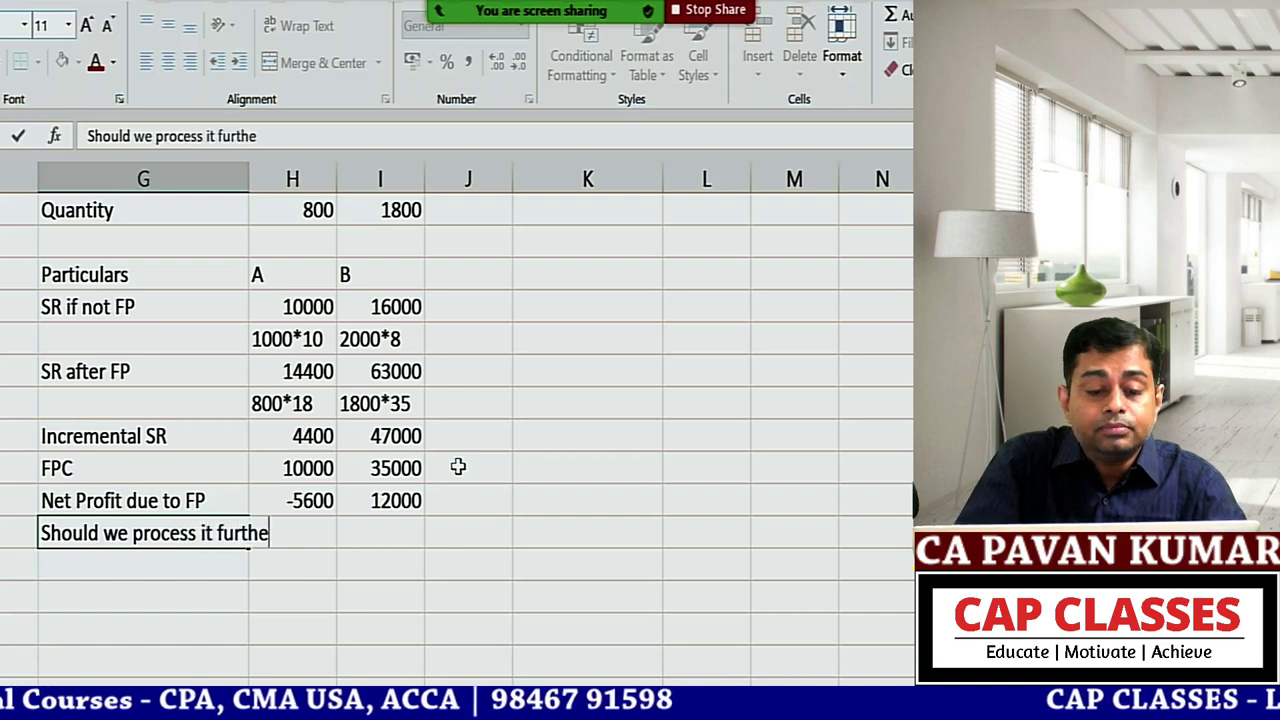
type("r?")
key("Return")
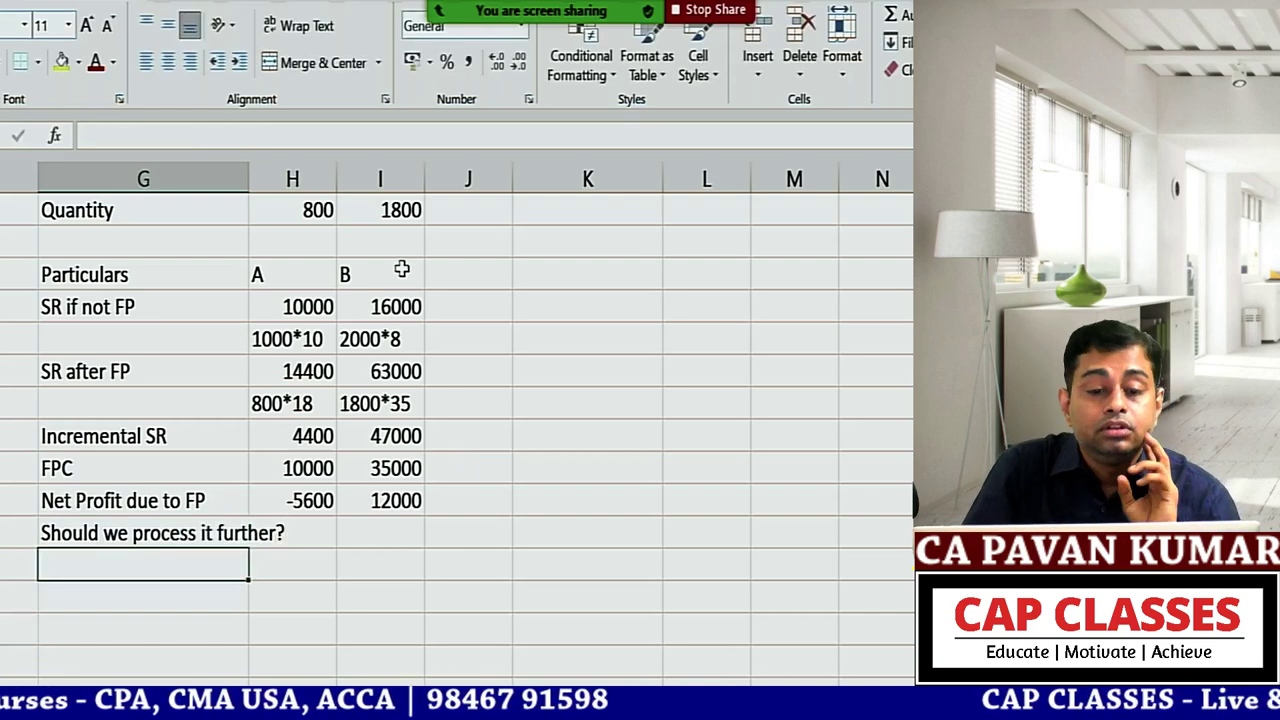
Step: Widen column G just enough to fit the "Should we process it further?" label
double_click(249, 168)
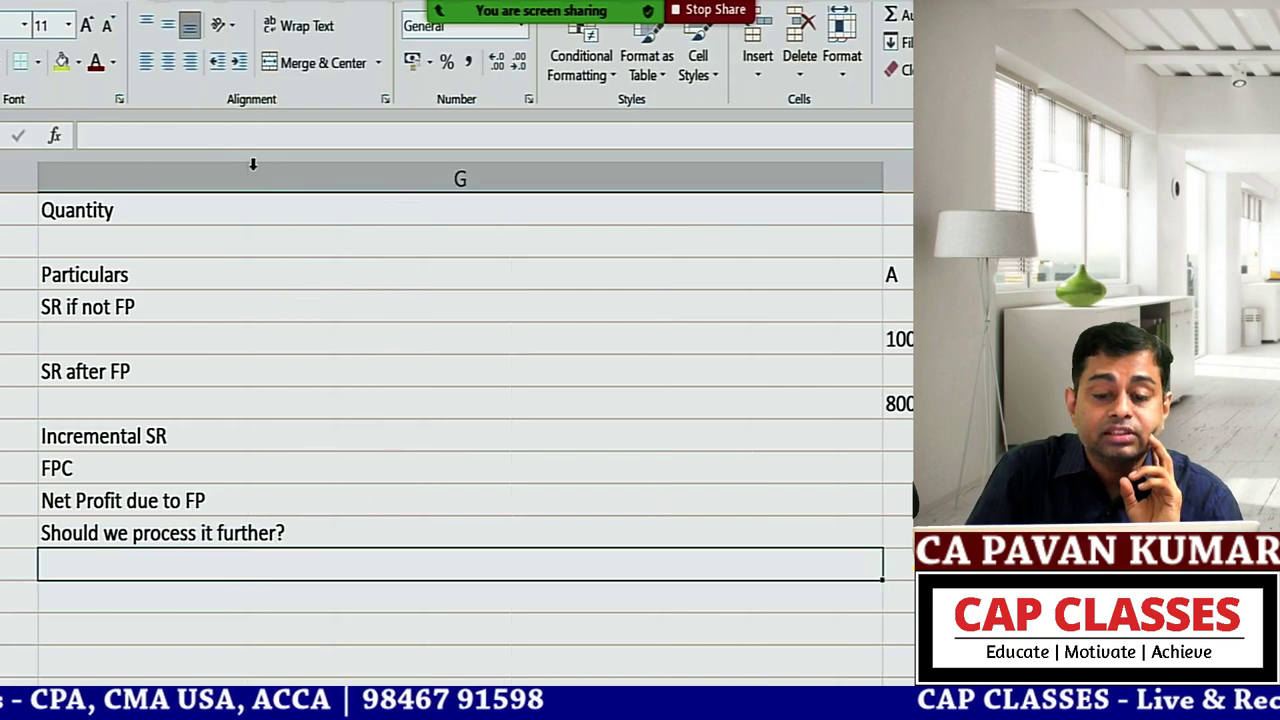
key("ctrl+z")
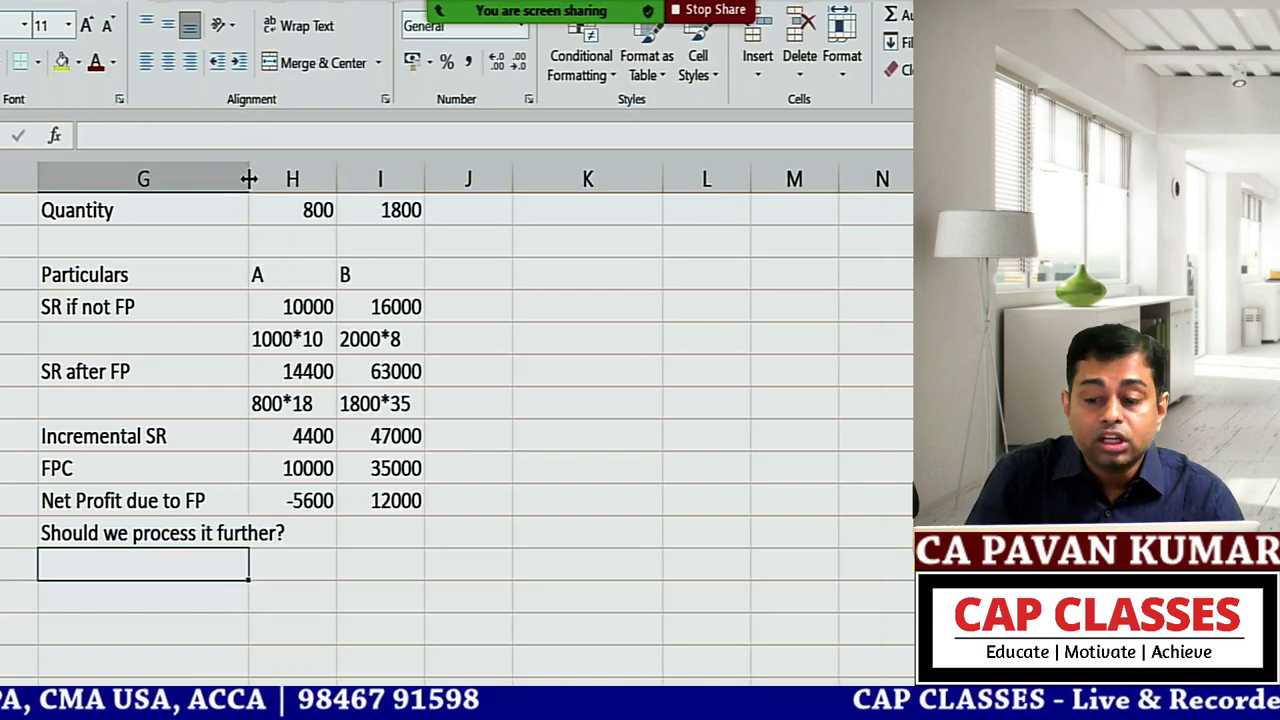
left_click_drag(249, 177, 321, 203)
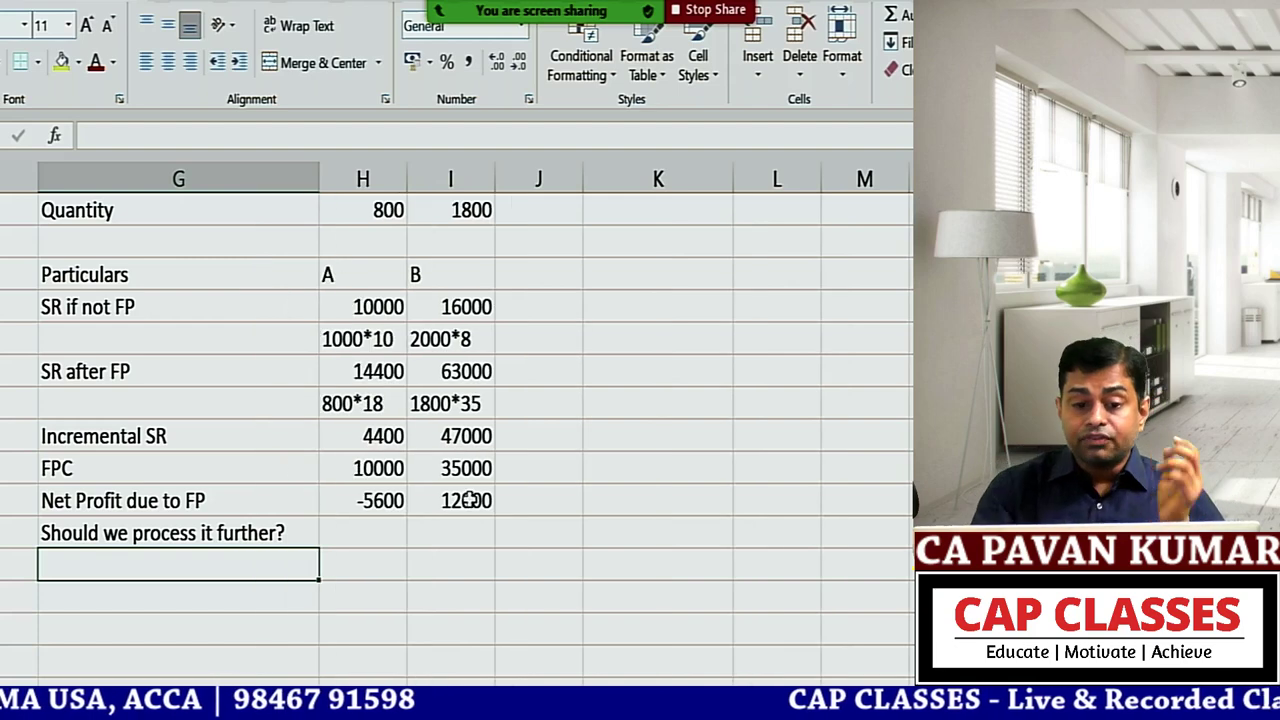
Step: Answer the further-processing question with NO for A and Yes for B
left_click(377, 531)
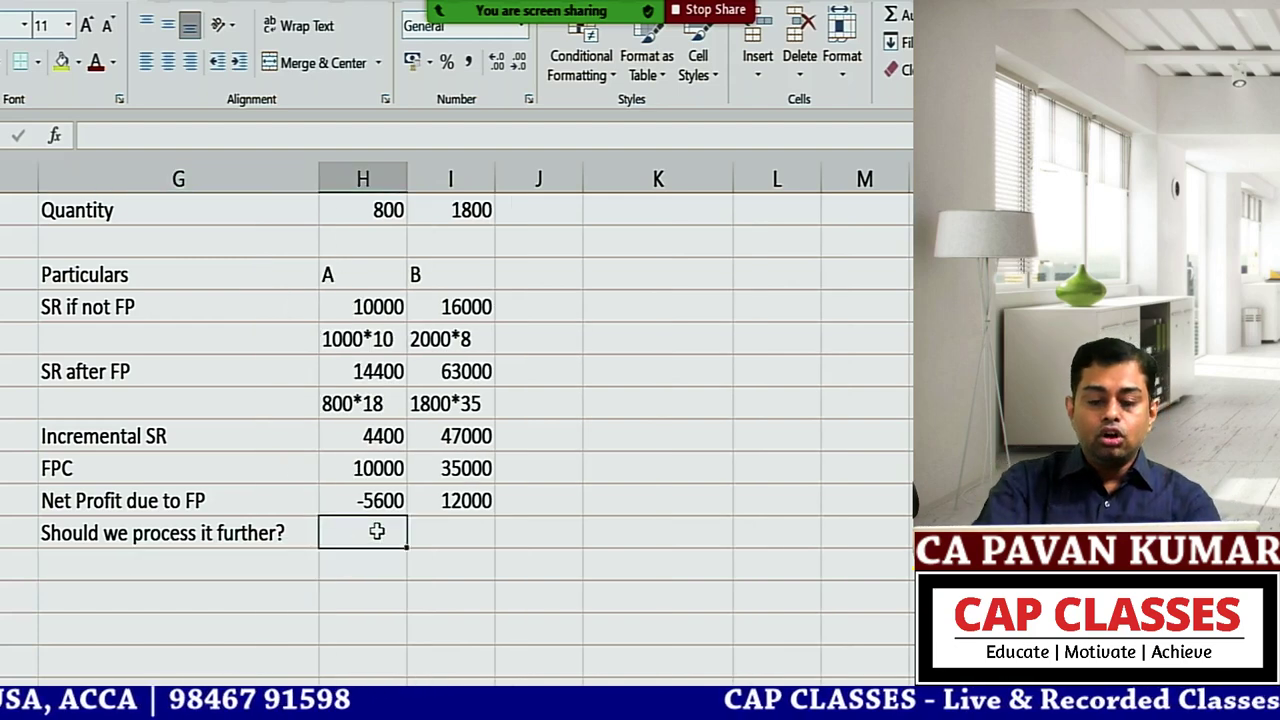
type("NO")
key("Tab")
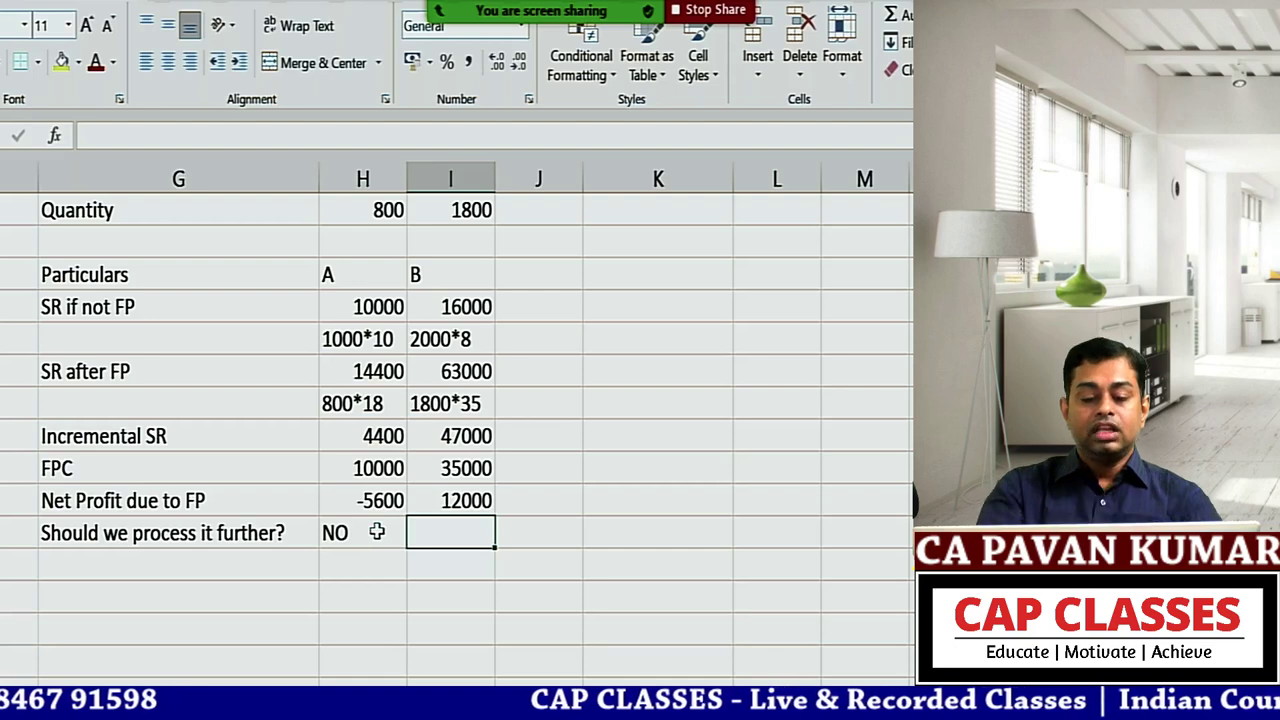
type("Yes")
key("Return")
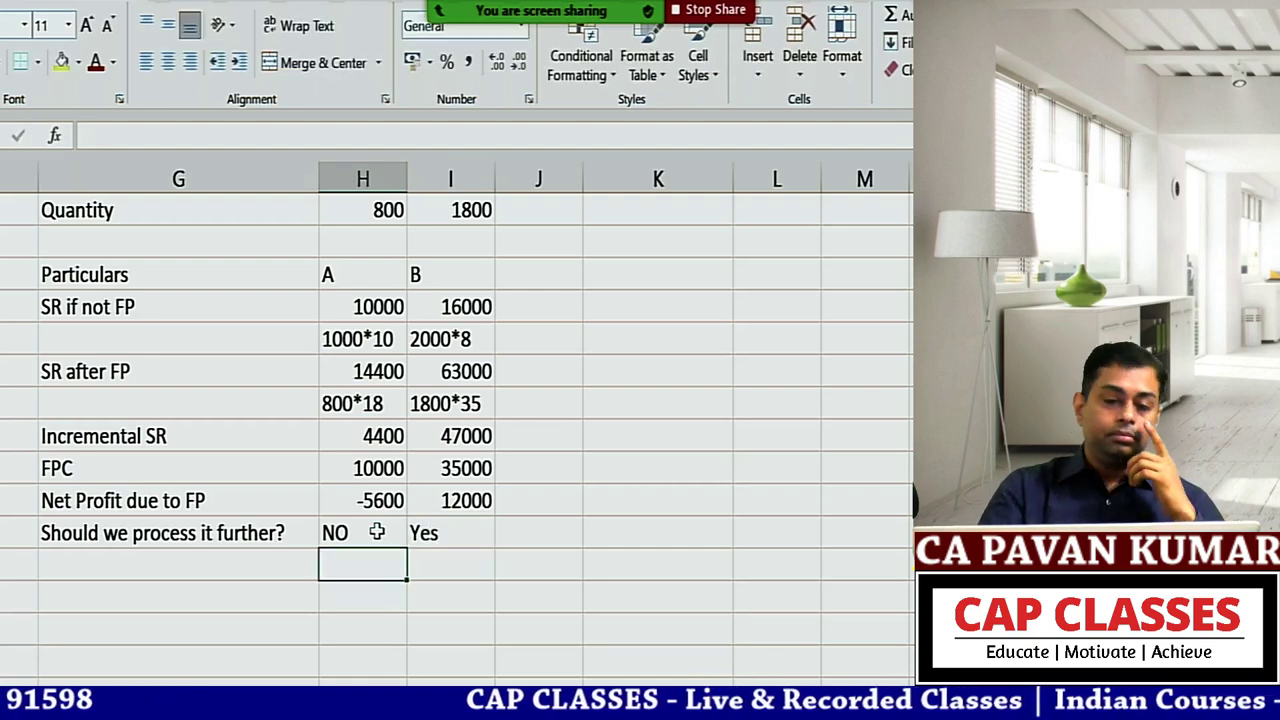
key("Down")
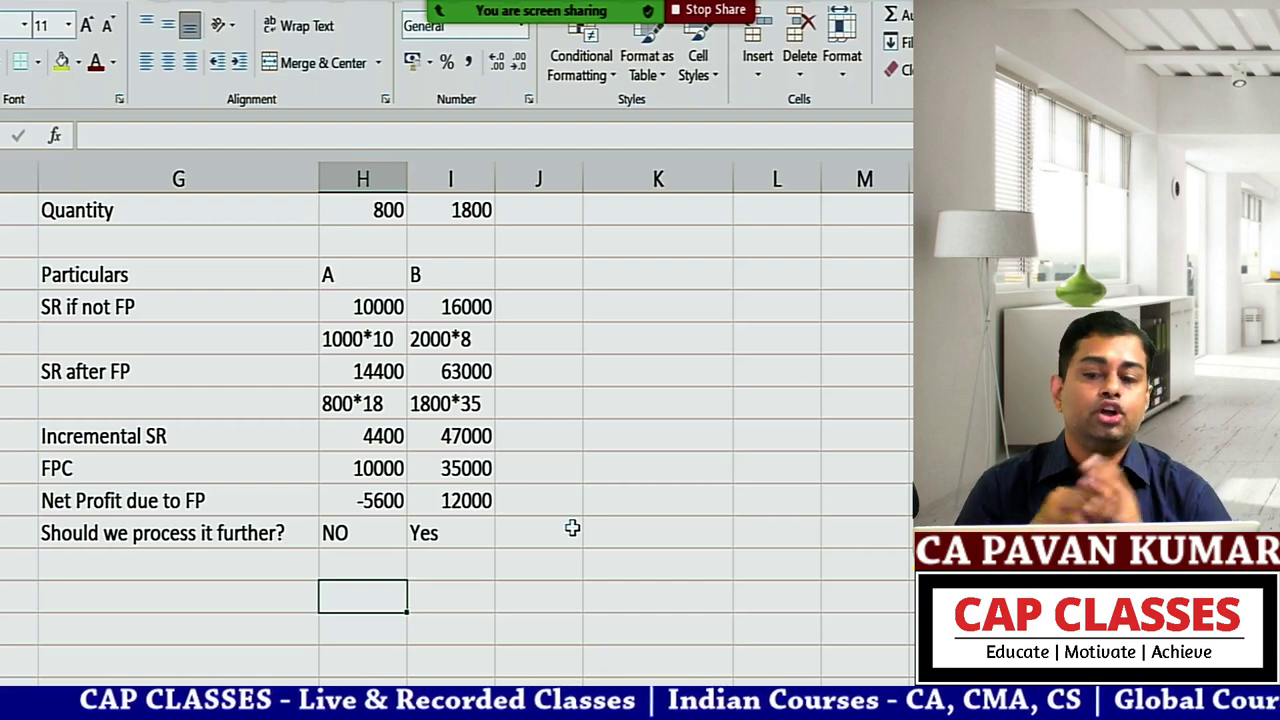
Step: Start a general format in column J beside SR if not FP with "sale revenue after FP" and, below it, "Less: Sale revenue at split off"
left_click(571, 305)
type("sale rev")
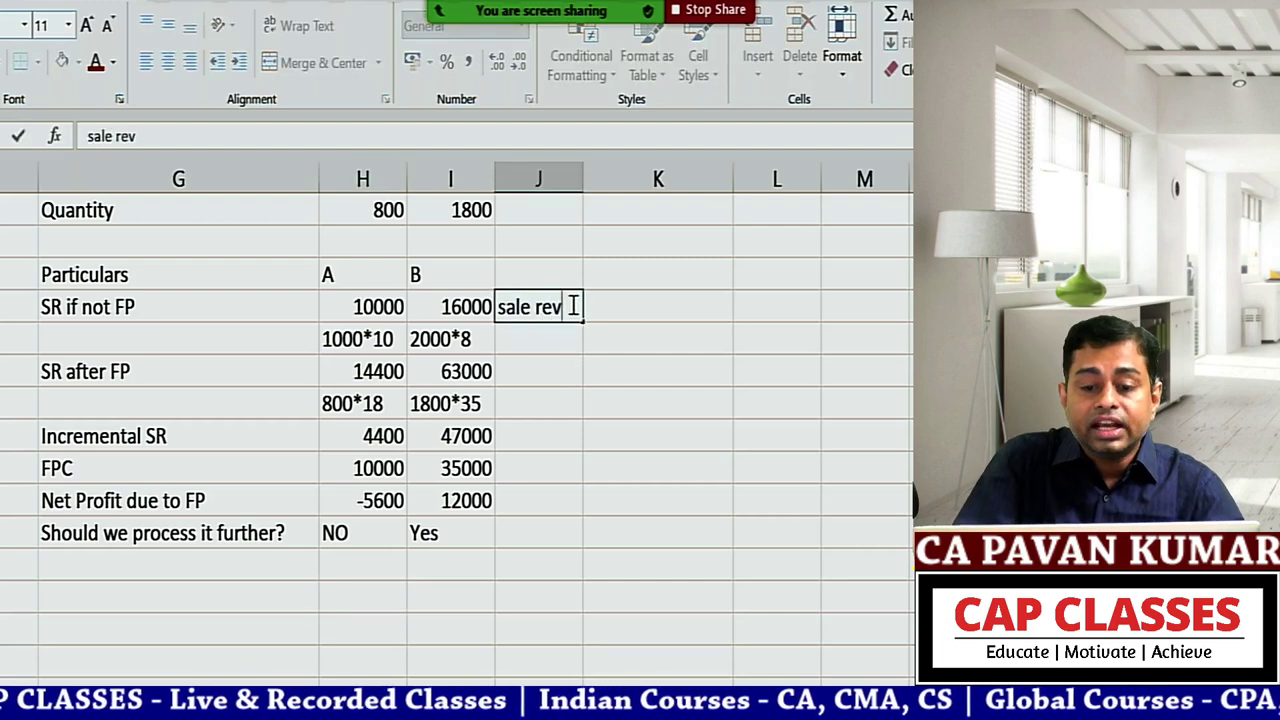
type("enue after FP")
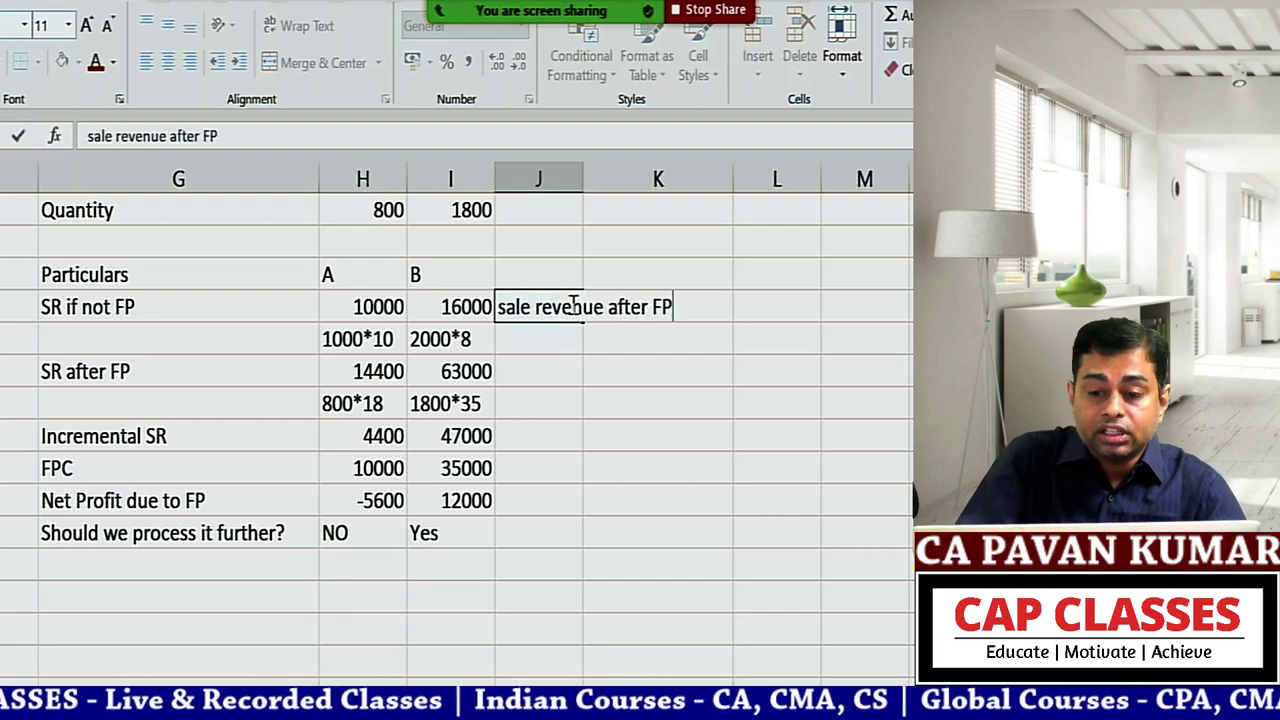
key("Return")
type("Less: Sa")
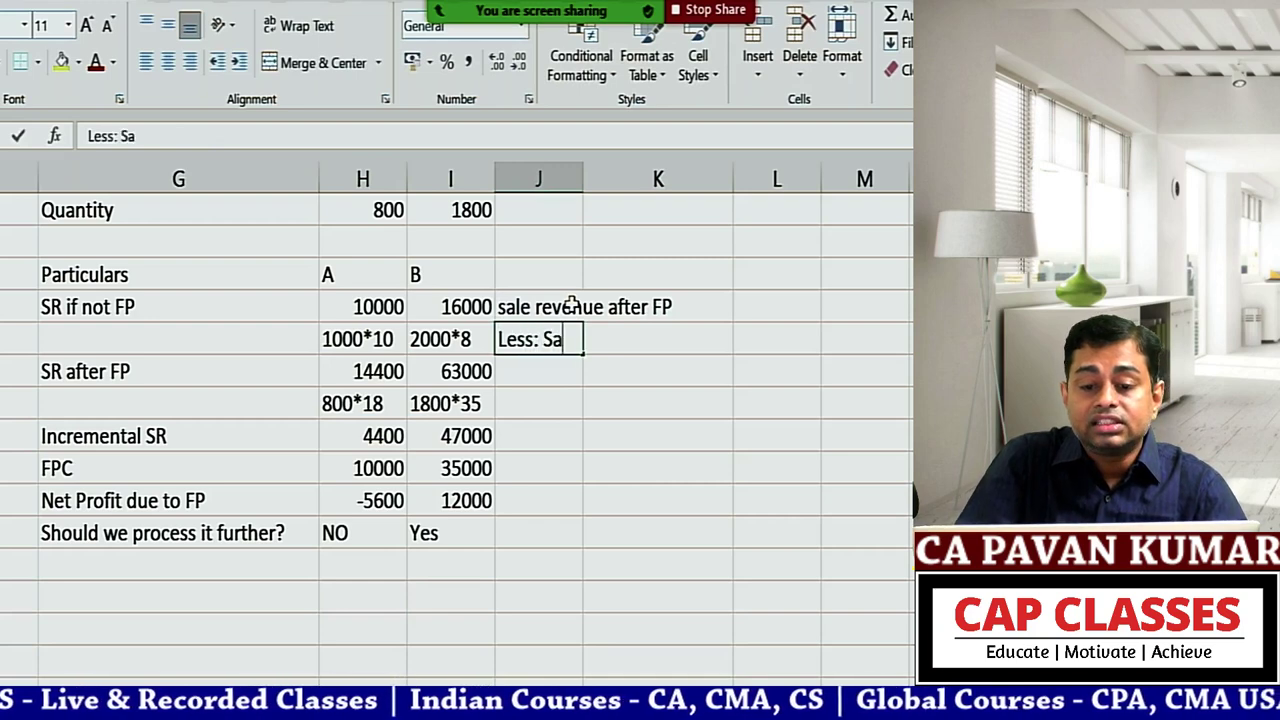
type("le revenue a")
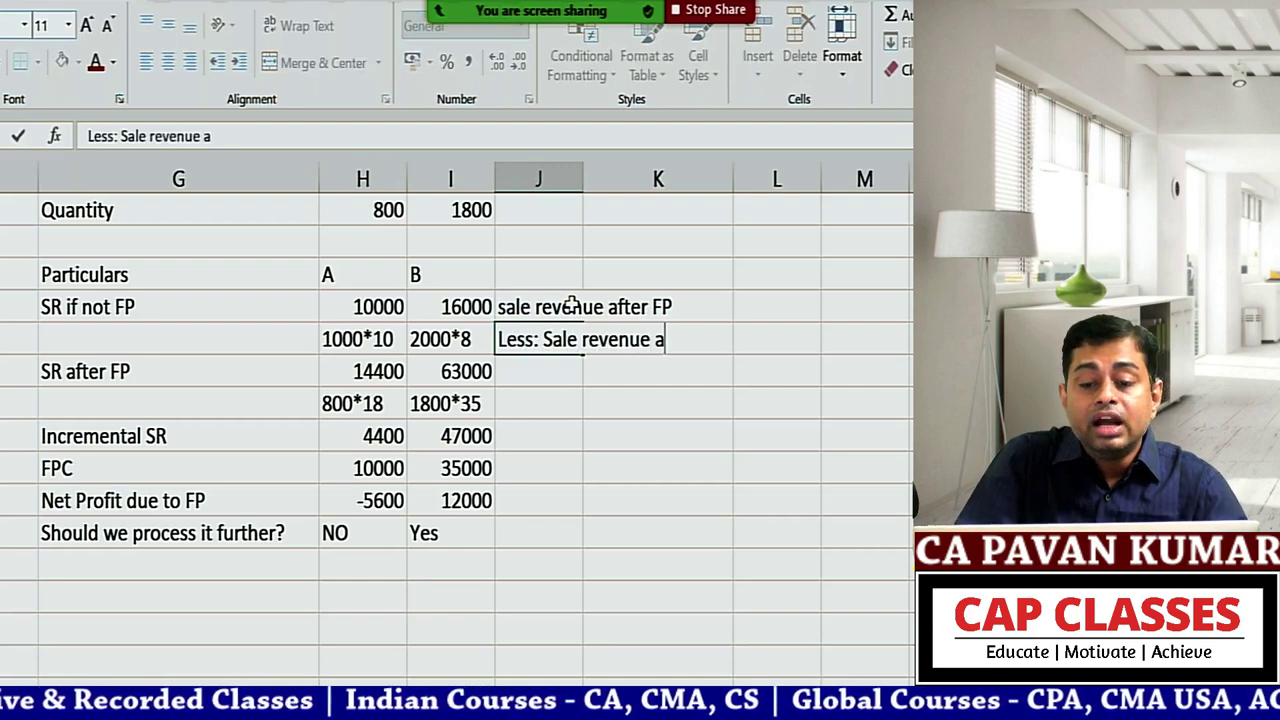
type("t split off")
key("Return")
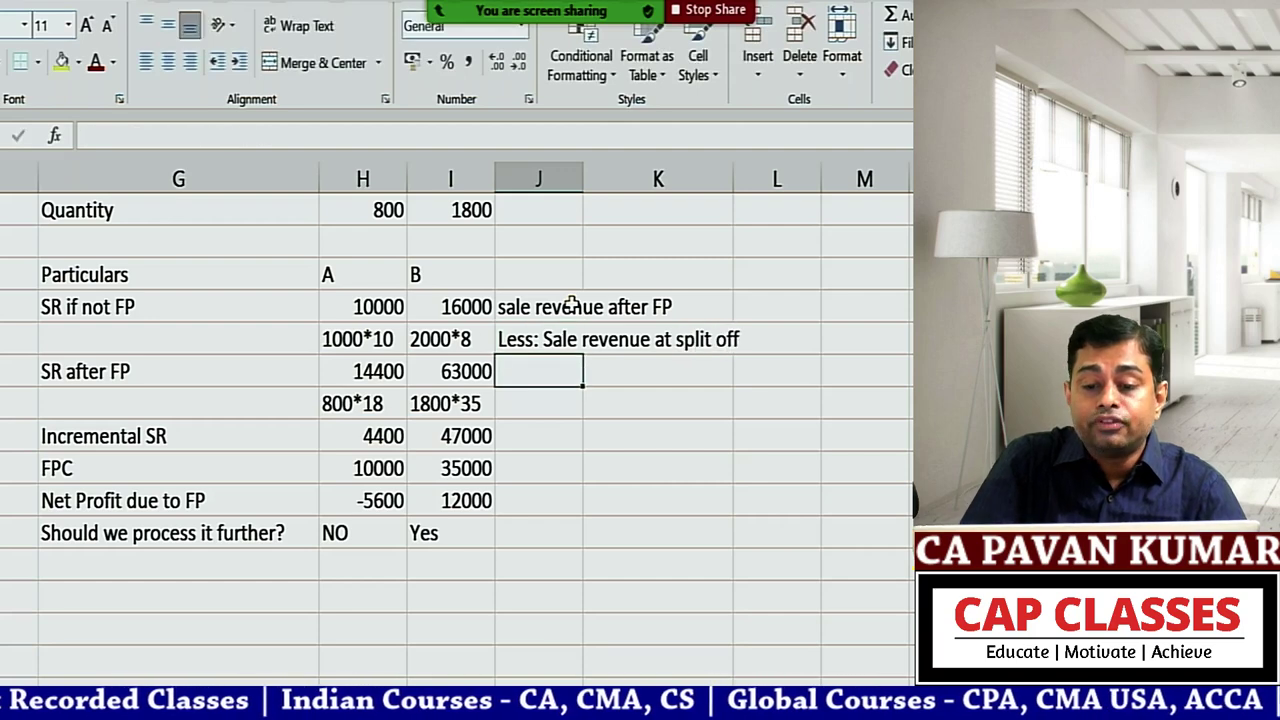
Step: Enter x for sale revenue after FP and y for sale revenue at split off in column M
key("Up")
key("Up")
key("Right")
key("Right")
key("Right")
type("x")
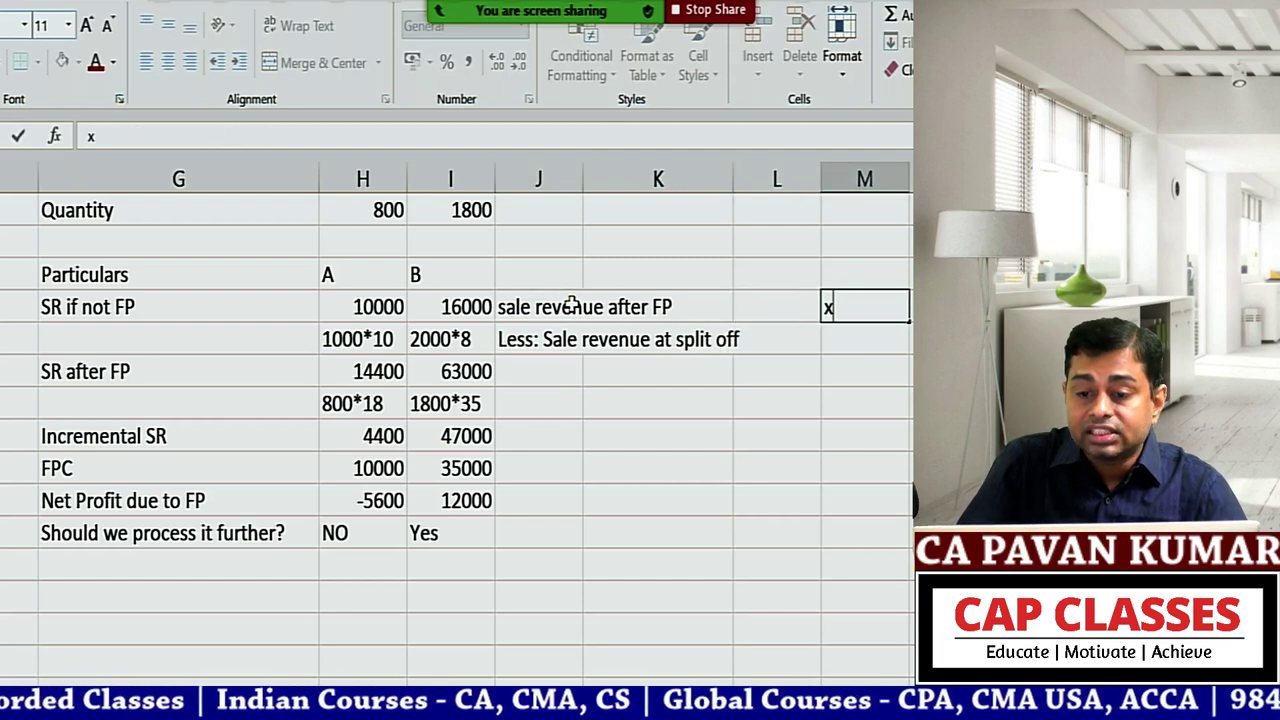
key("Return")
type("y")
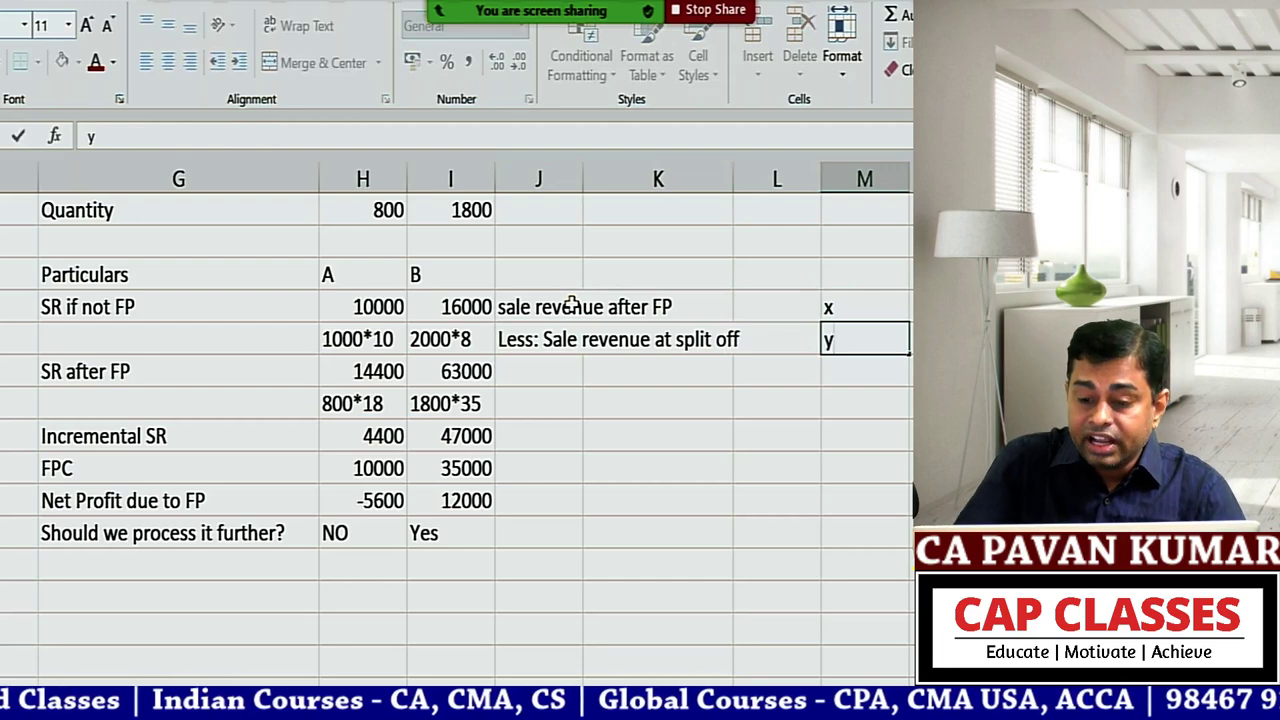
key("Return")
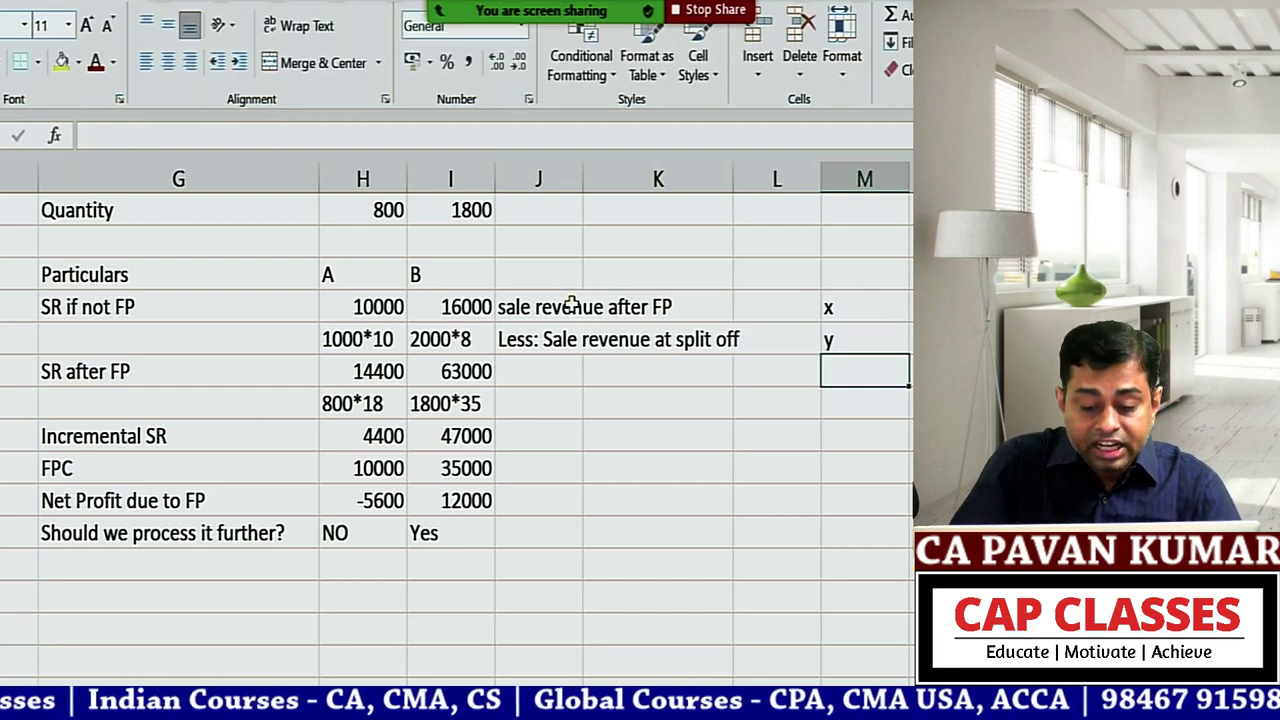
Step: Add the line "Incremental sale revenue" below the split-off line, with x-y in column M
type("x-y")
key("Left")
key("Left")
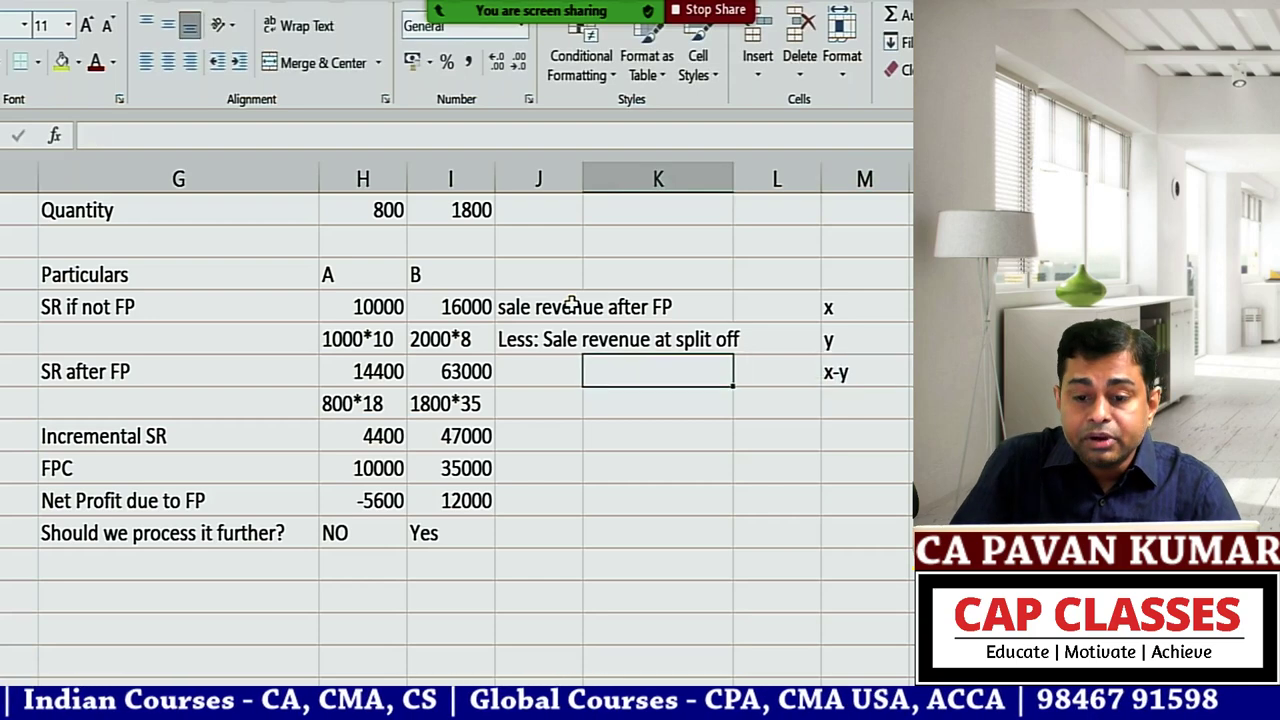
key("Left")
type("Incremen")
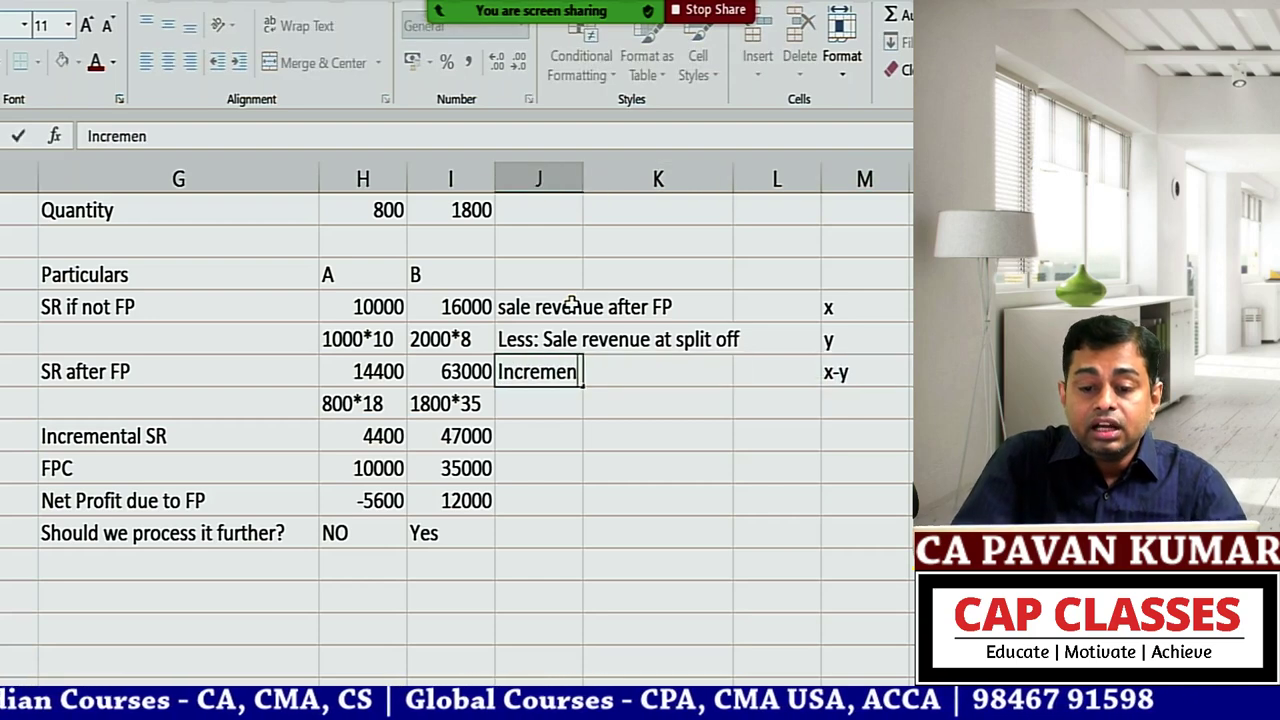
type("tal")
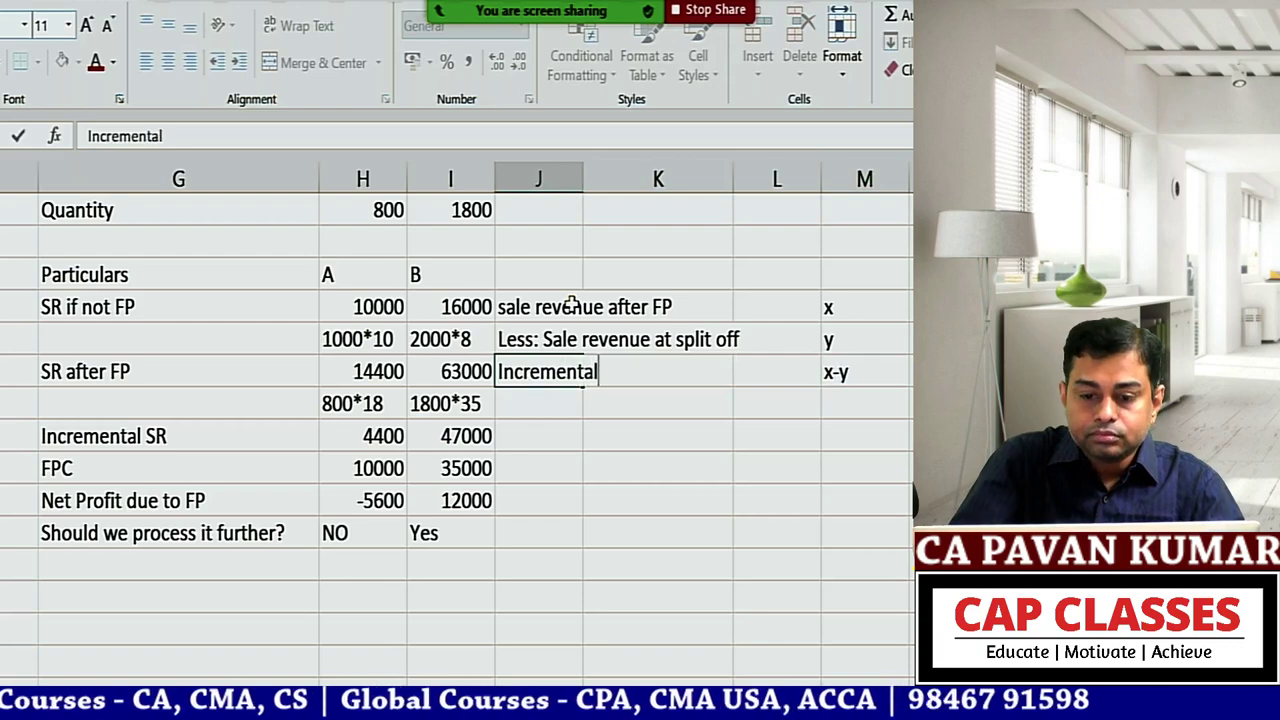
type(" sale revenue")
key("Return")
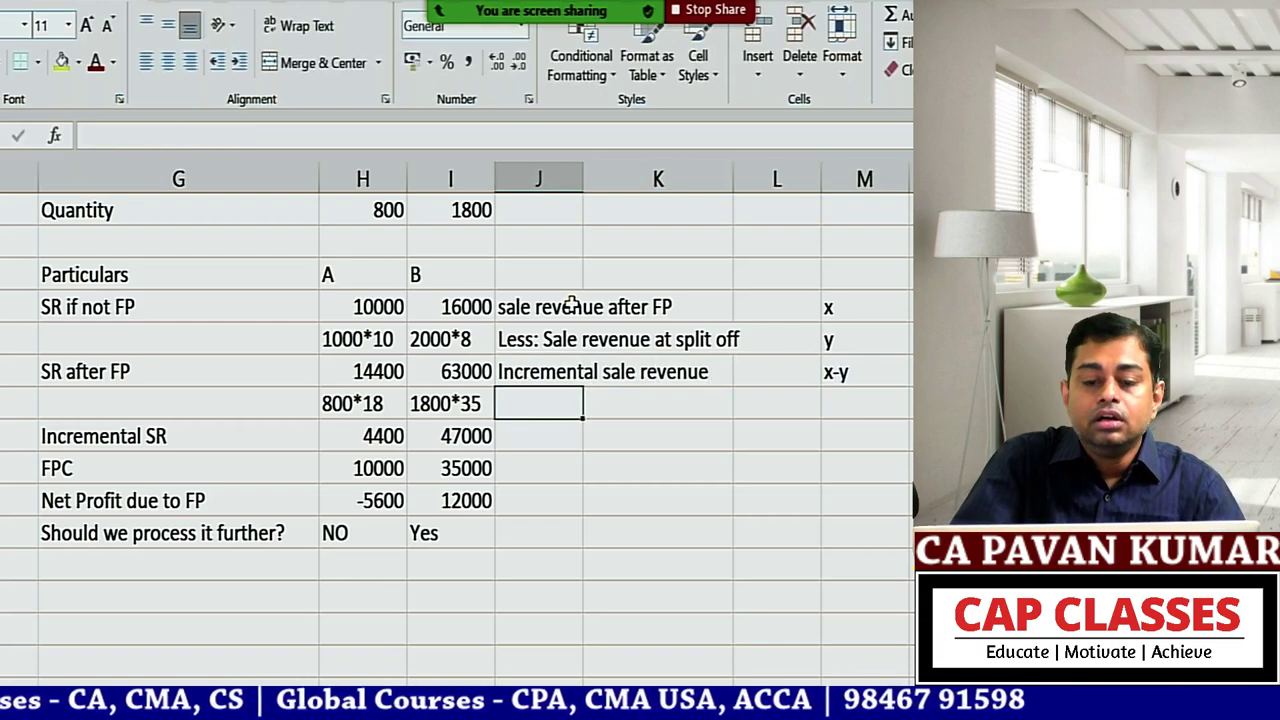
Step: Add a "Less: FPC" line below Incremental sale revenue, with z in column M
type("Less: FPC")
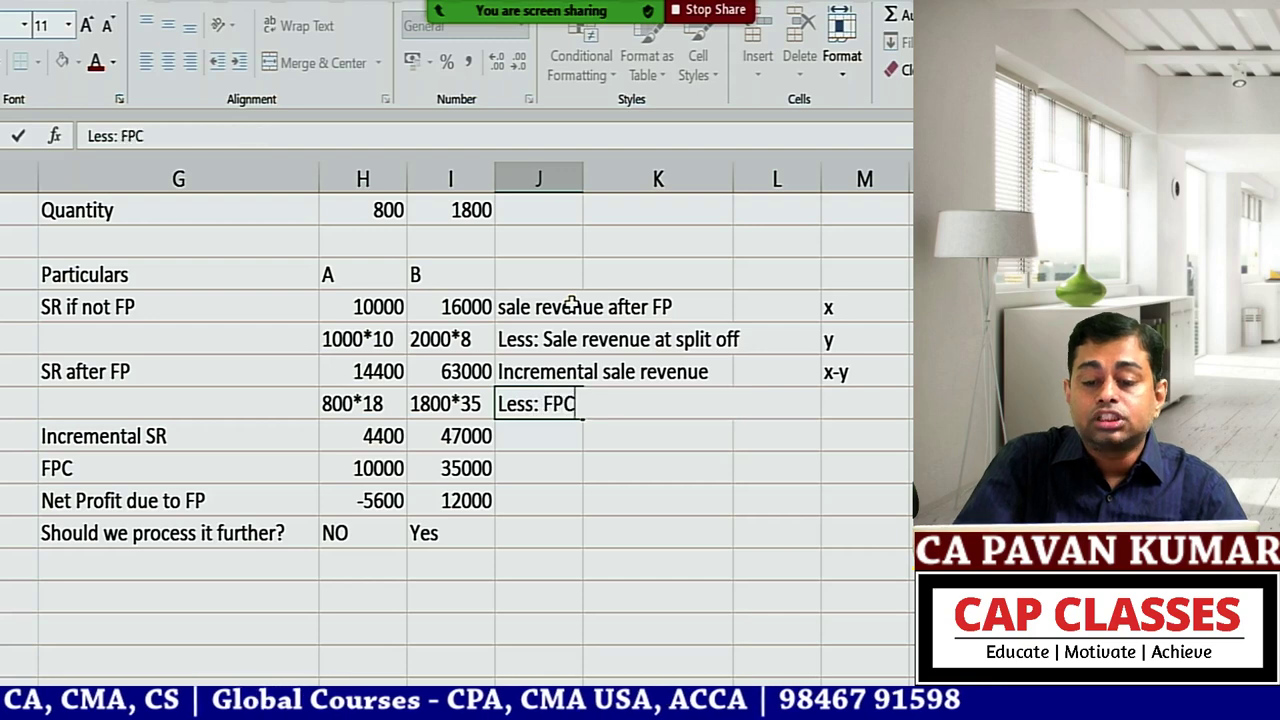
key("Right")
key("Right")
key("Right")
type("z")
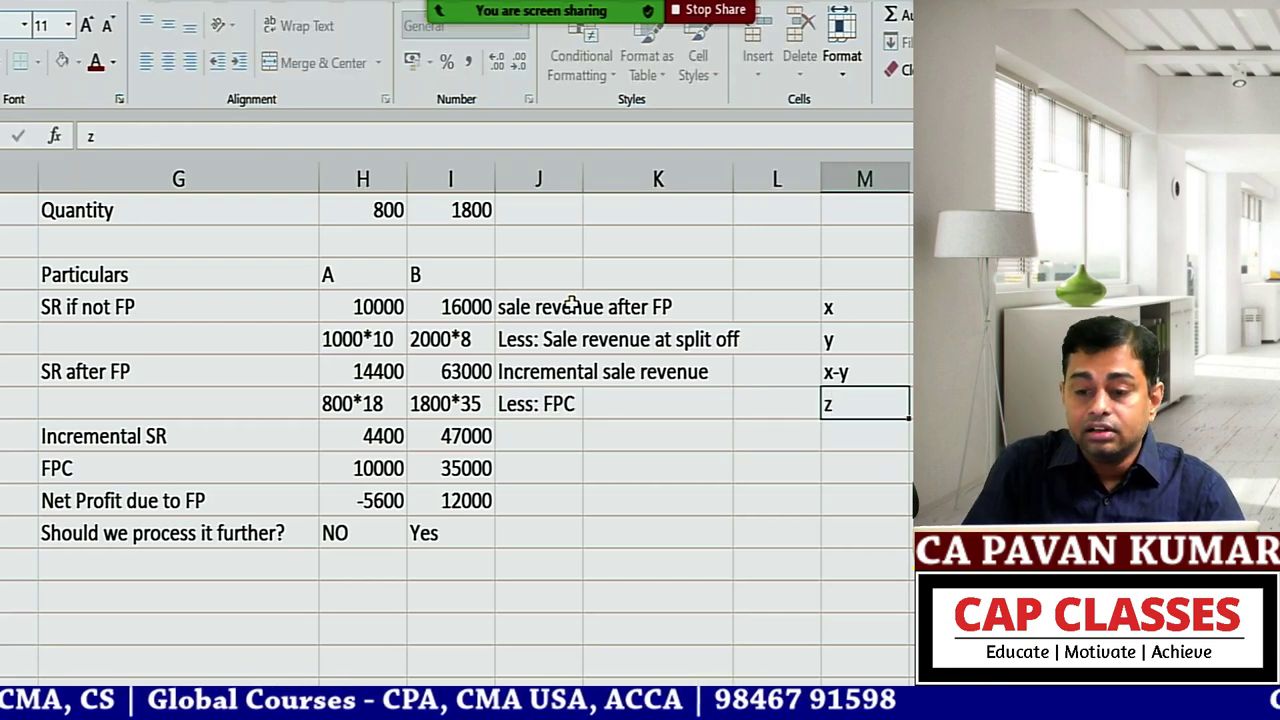
key("Return")
Step: Label the line below "Less: FPC" in column J "Net Benefit"
key("Left")
key("Left")
key("Left")
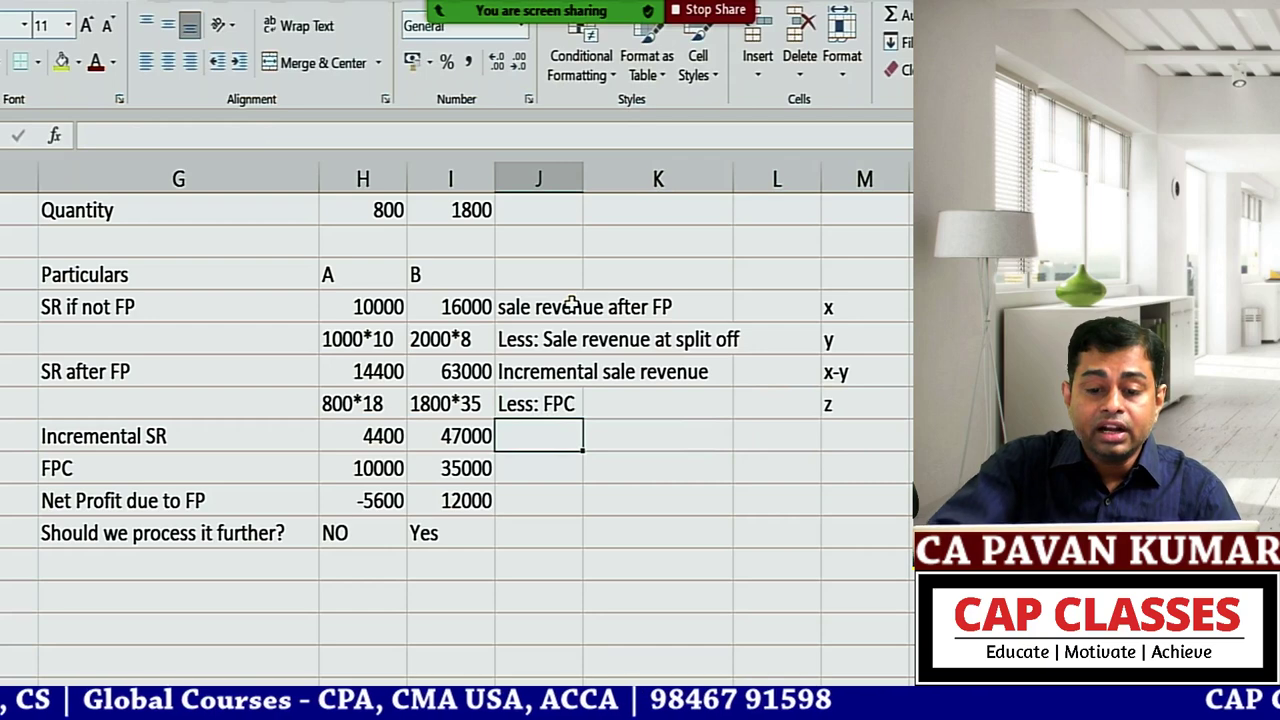
type("Net Benefit")
key("Return")
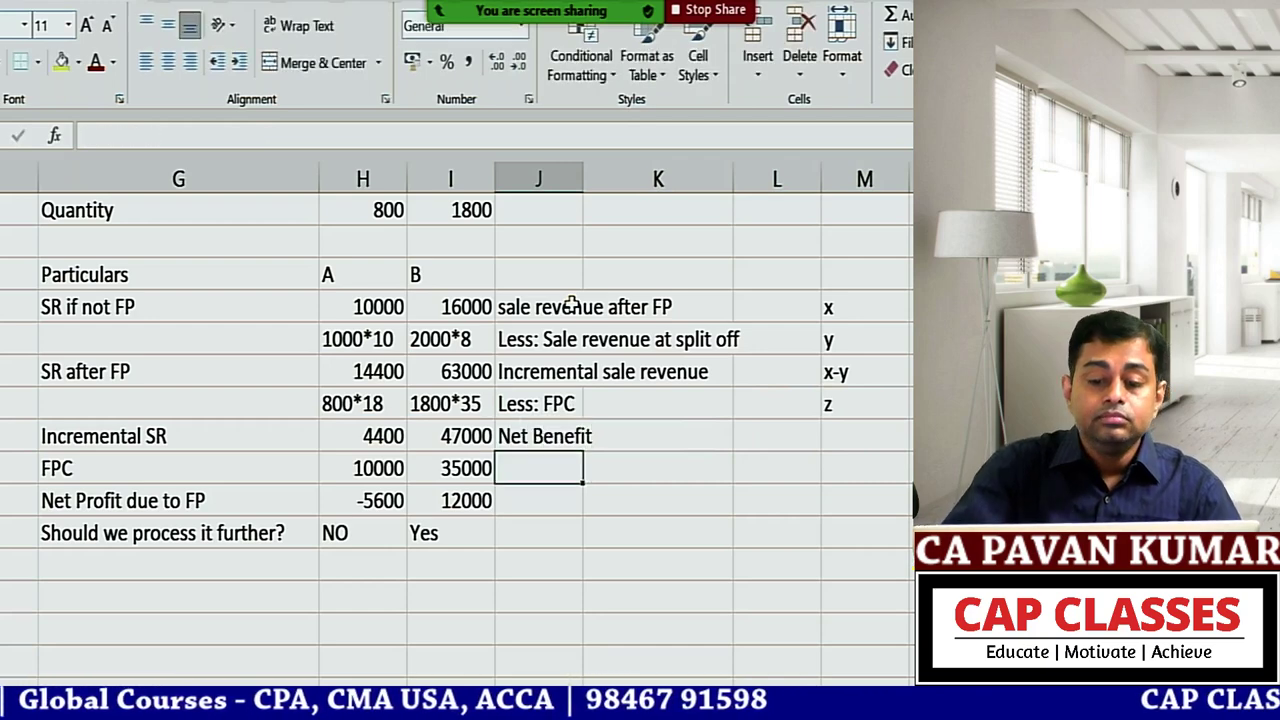